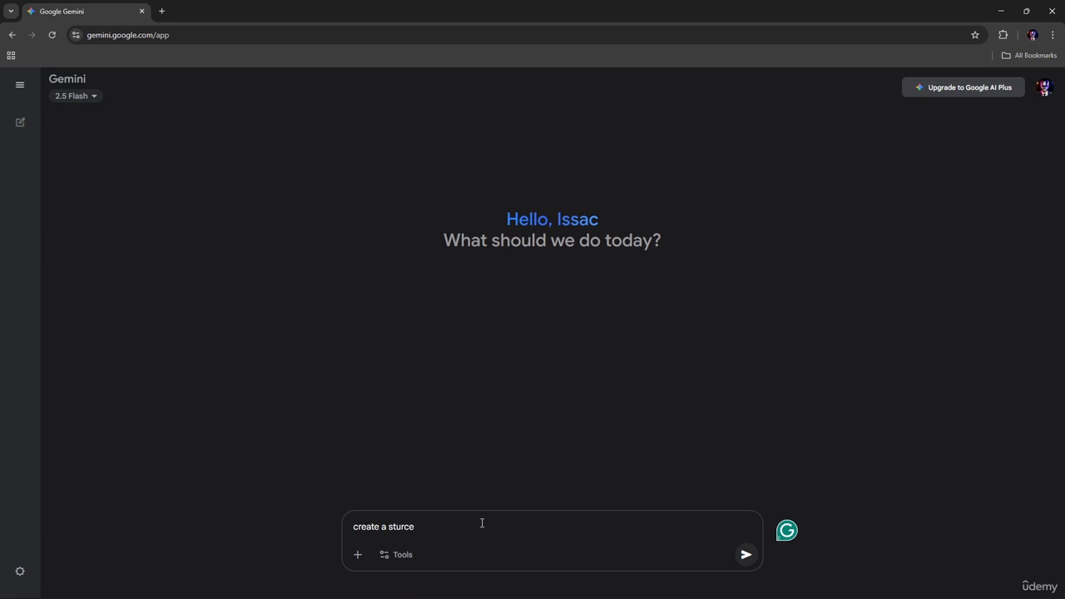
- Begin the prompt with "create a structured academic", correcting the misspelled "structured"
key(BackSpace)
text(ctured academic)
right_click(413, 527)
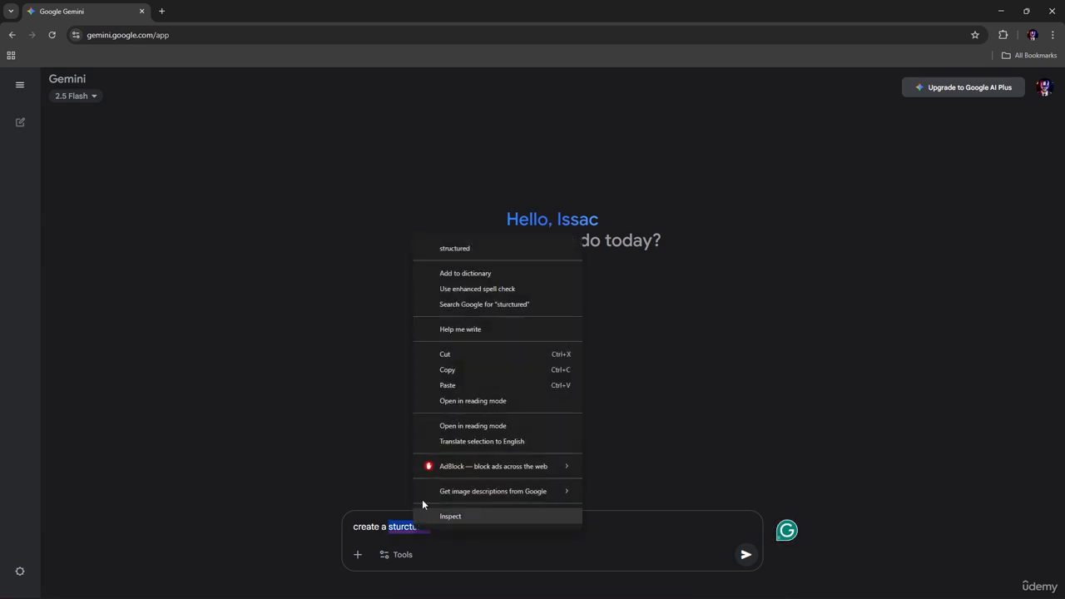
click(454, 249)
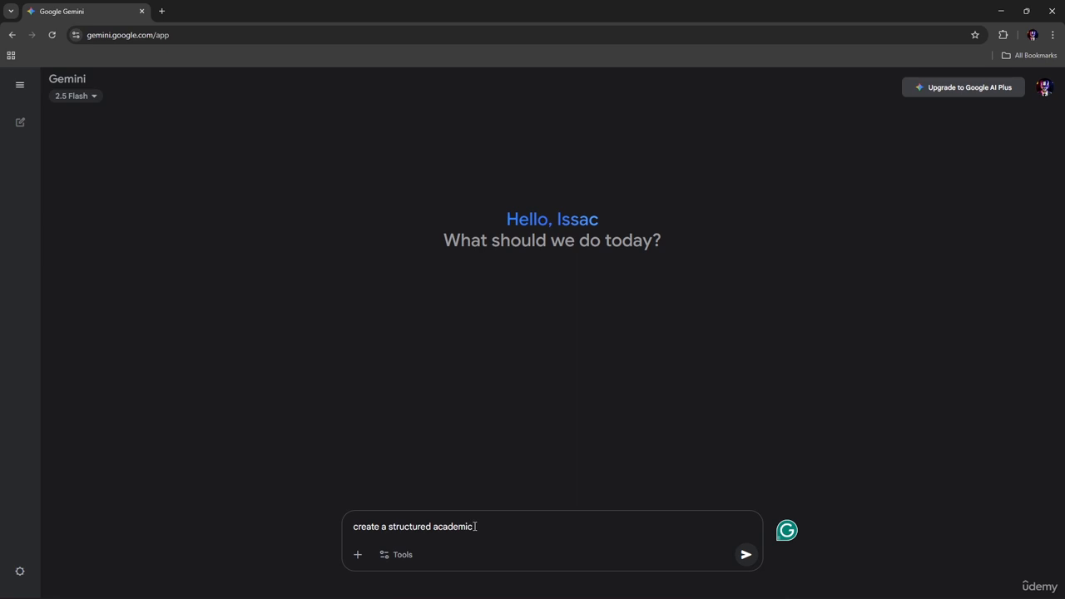
- Continue the prompt with "research summary on the"
text(rea)
key(BackSpace)
text(serch)
key(BackSpace)
key(BackSpace)
key(BackSpace)
text(arch)
key(BackSpace)
key(BackSpace)
key(BackSpace)
text(rch)
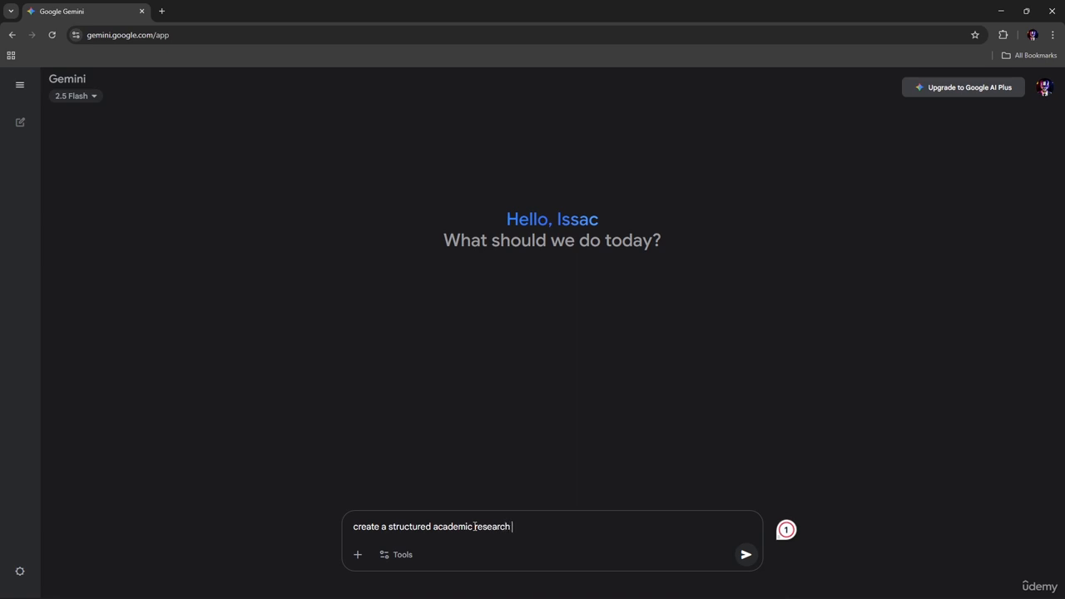
text( summary on the )
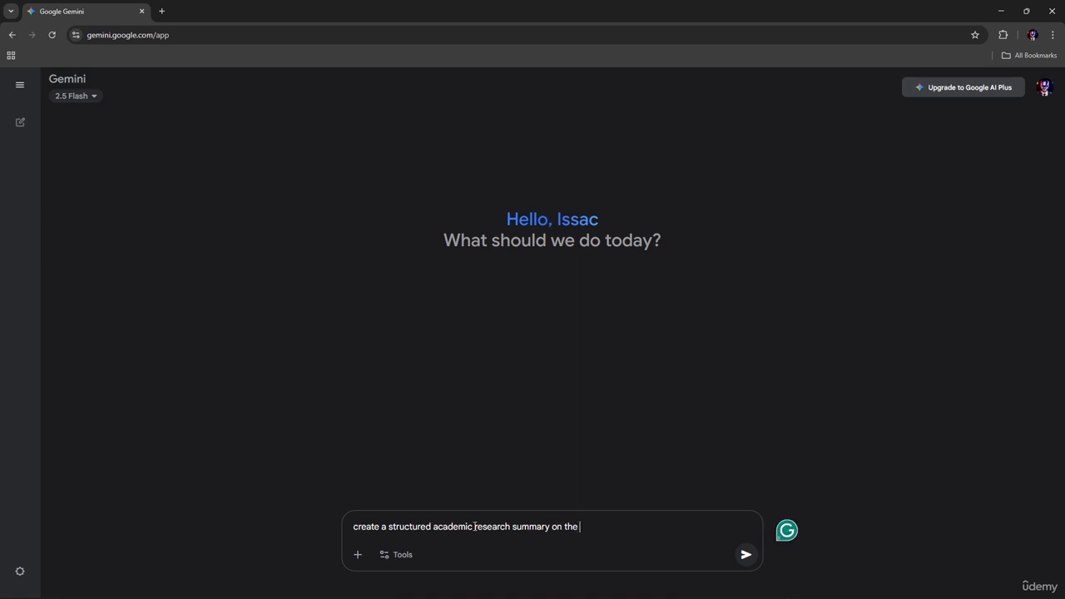
- Add "topic", an opening quotation mark and "the impact of" to the prompt
text(to)
text(pic)
text( ")
text( the )
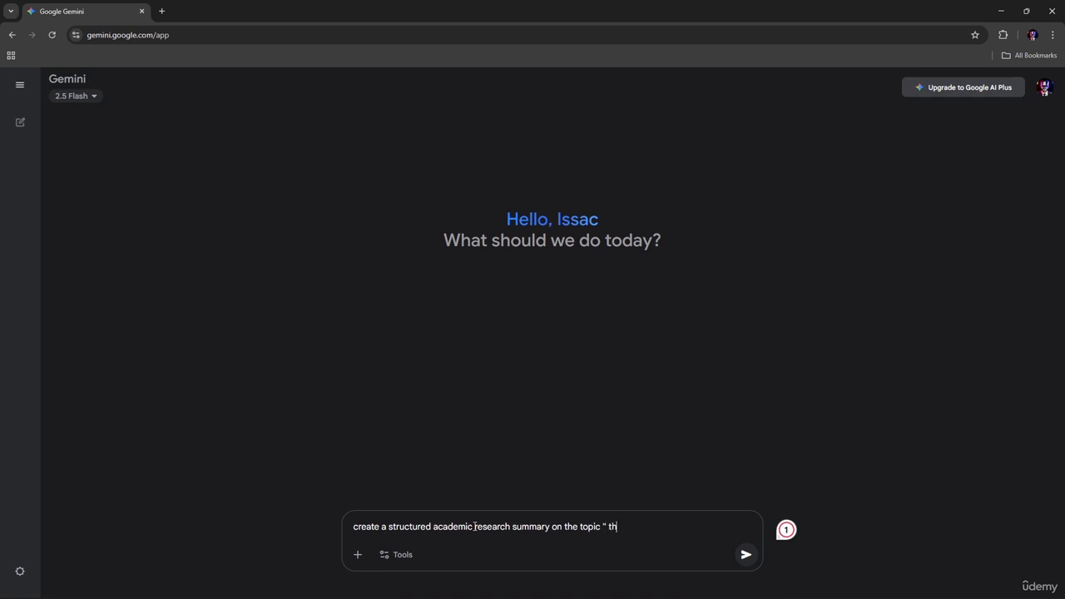
text(imapct of)
key(BackSpace)
key(BackSpace)
key(BackSpace)
text(pac)
- Complete the quoted topic in the prompt with "Artificial Intelligence on Education" and a closing quotation mark
click(669, 525)
text(Arti)
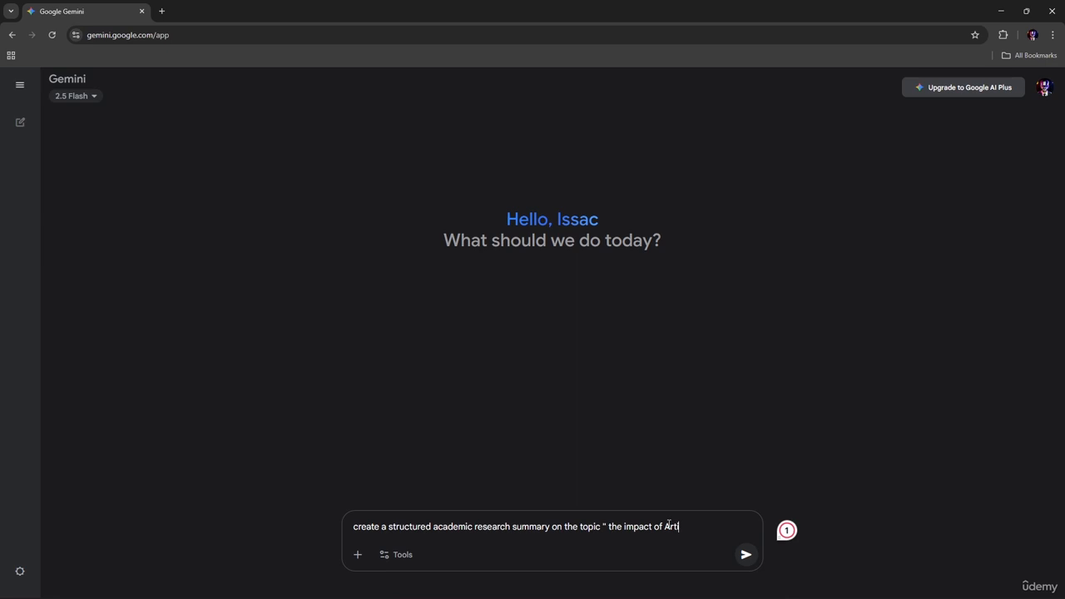
text(ficial Intelliigenc)
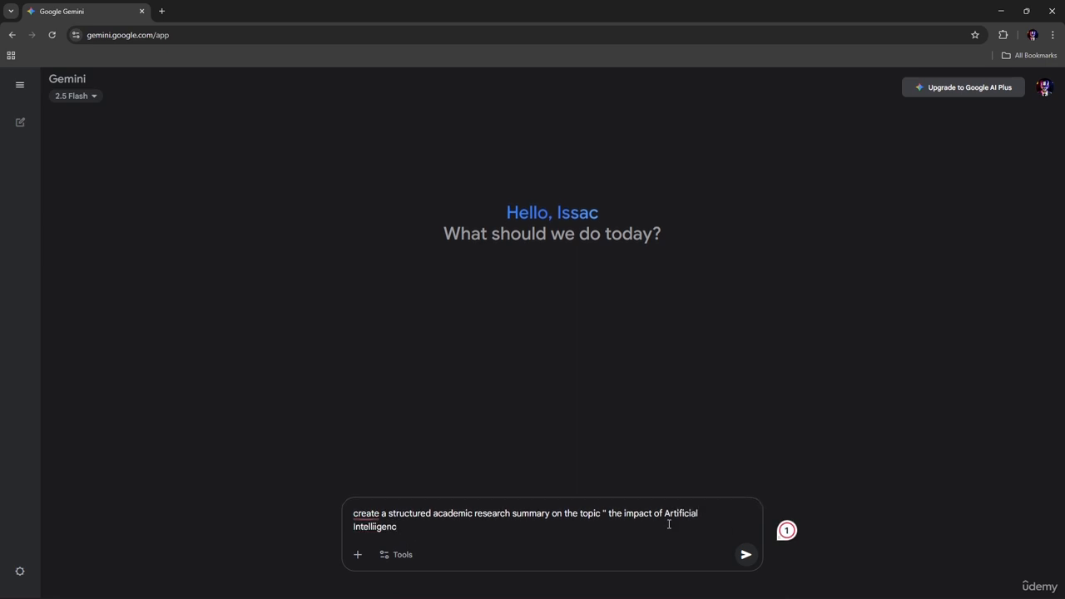
text(e)
text( on )
text(Edcu)
text(ucation)
text(",)
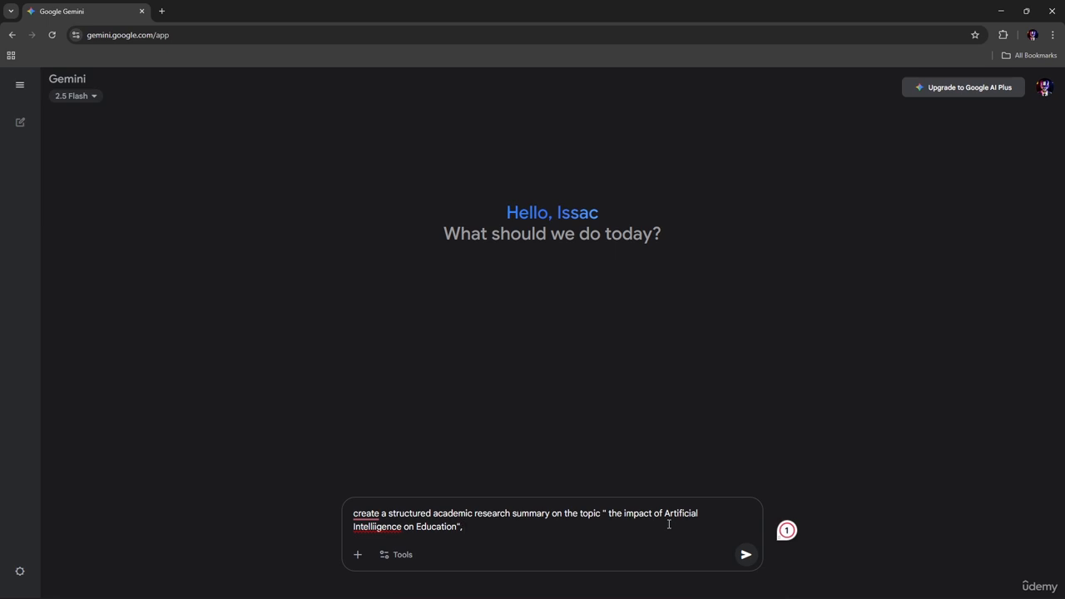
- Start a new prompt sentence after the topic reading "Include section such as"
text(. Incl)
text(ude)
text( section)
text( such a)
text(s )
text(I)
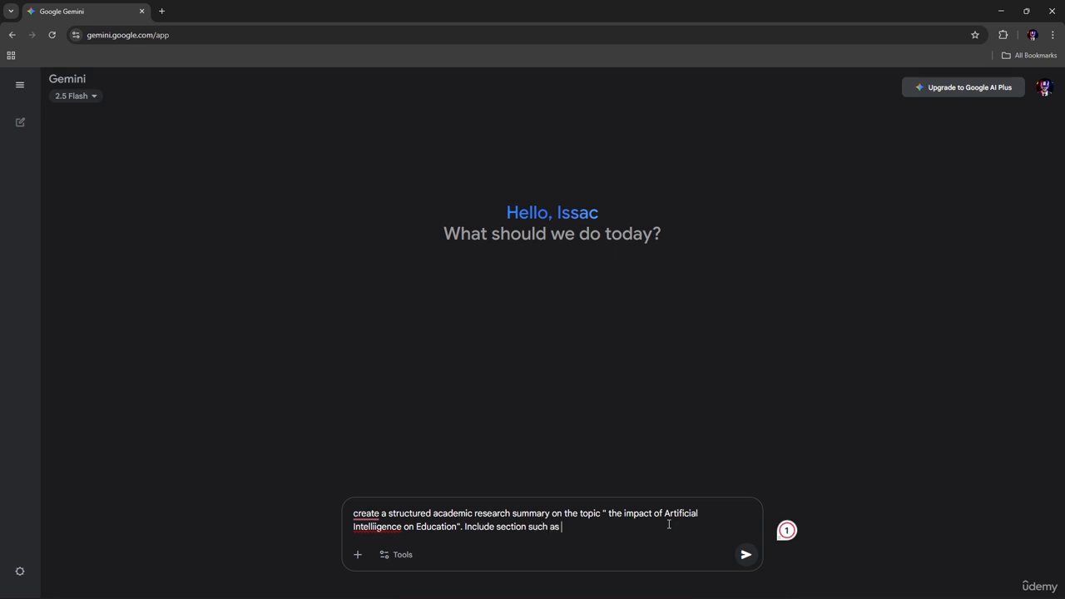
- List "Abstract, Introduction, Literature Review" as the first sections requested in the prompt
text(Abr)
text(stra)
text(ct)
text(, Intru)
key(BackSpace)
text(oduction, Literac)
key(BackSpace)
text(ture Review)
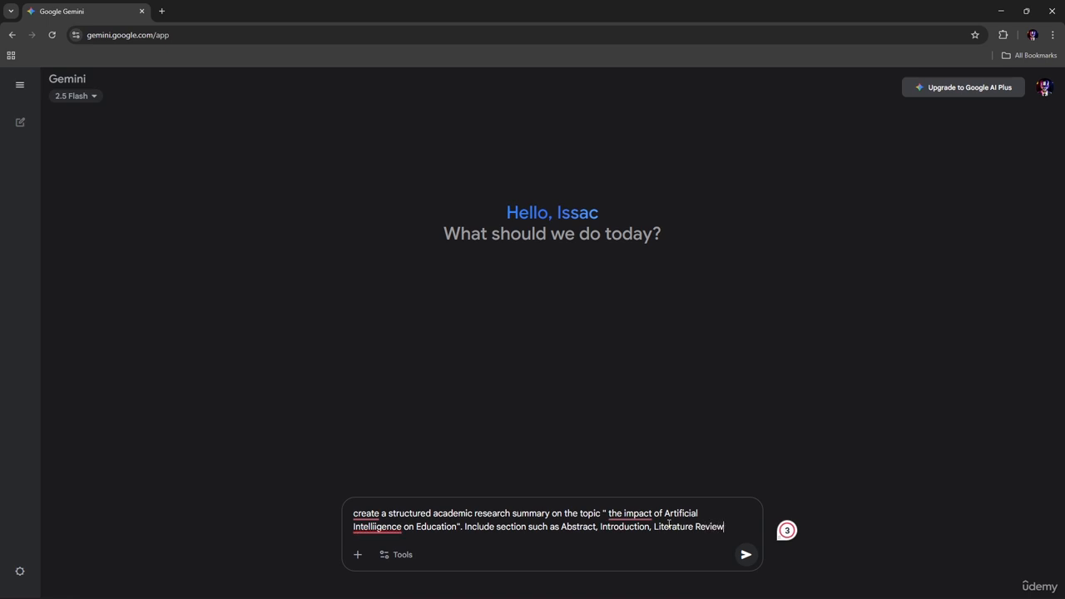
- Extend the section list in the prompt with "Methodology, Results, Discussion, and conclusion"
text(, Metho)
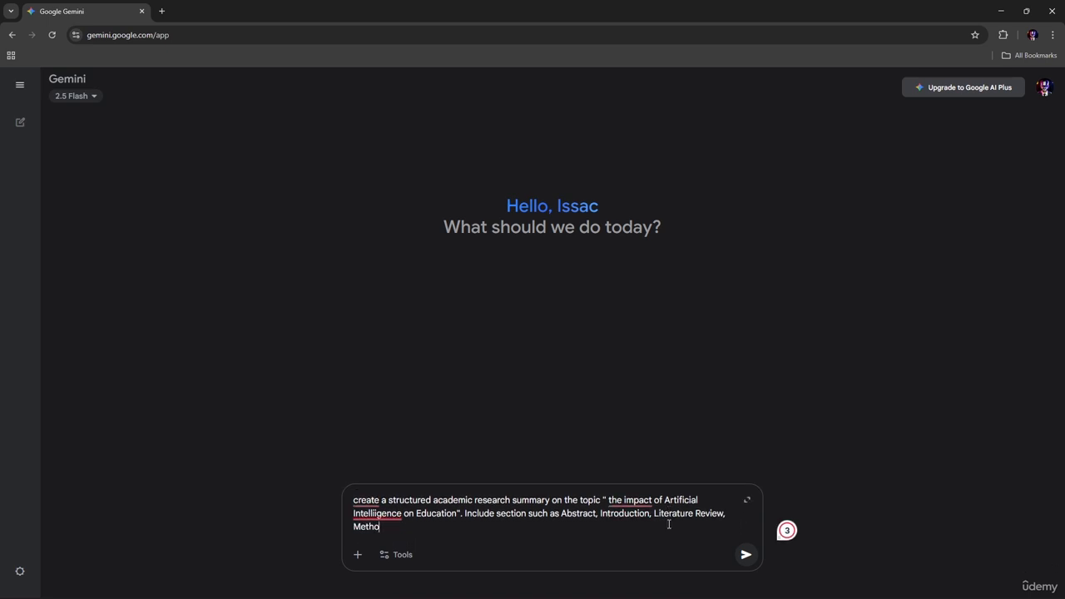
text(dology)
text(, Re)
text(sutl)
key(BackSpace)
key(BackSpace)
text(lts)
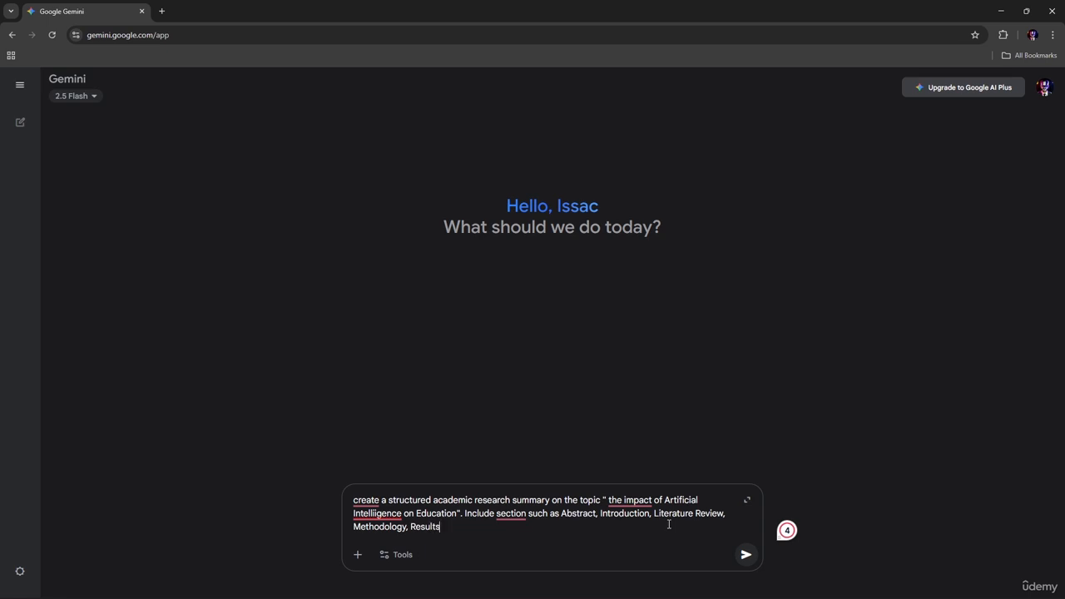
text(, De)
key(BackSpace)
text(iscussion, and conclusion)
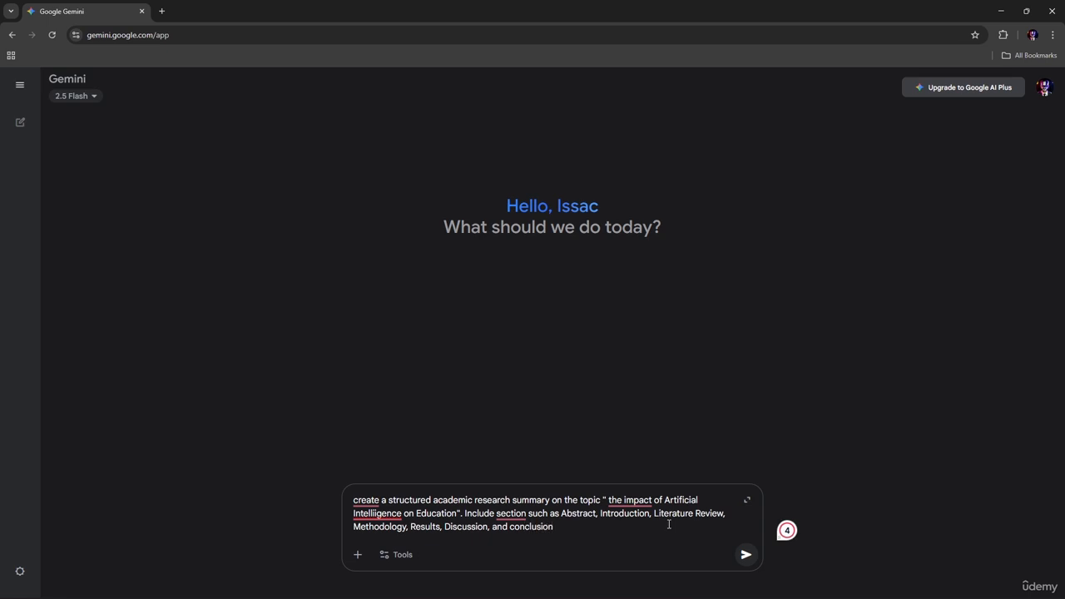
- Correct the spelling of "Intelligence" and change "section" to "sections" in the prompt
right_click(384, 513)
click(448, 238)
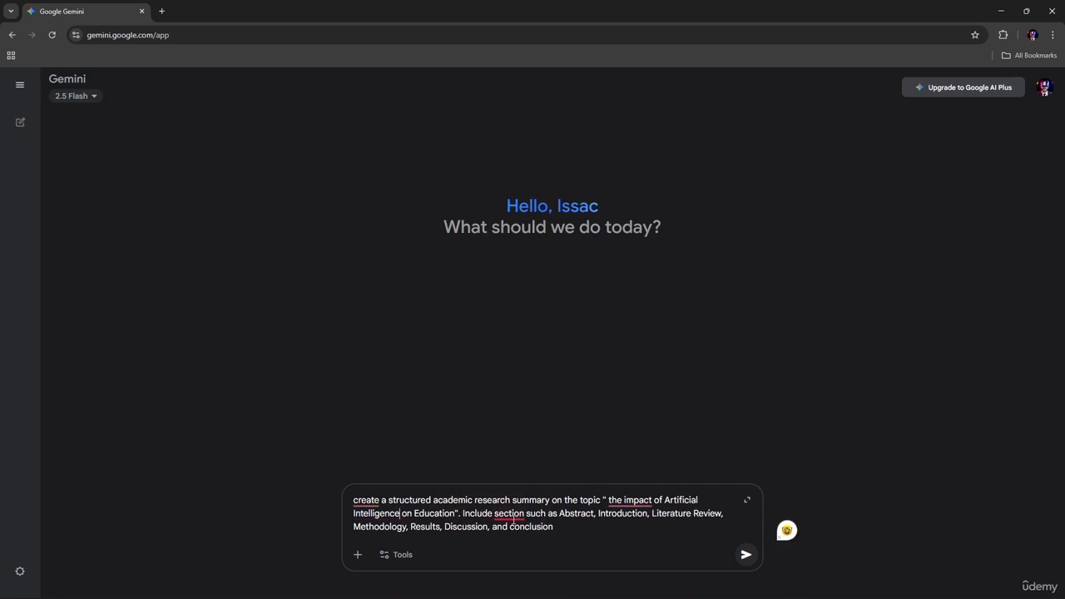
right_click(513, 521)
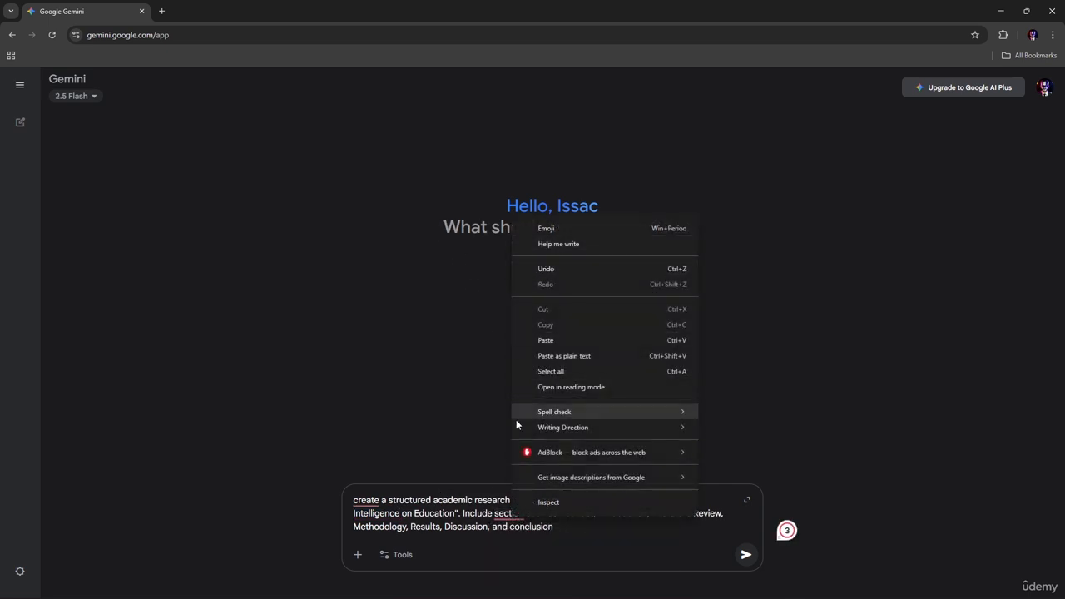
click(506, 513)
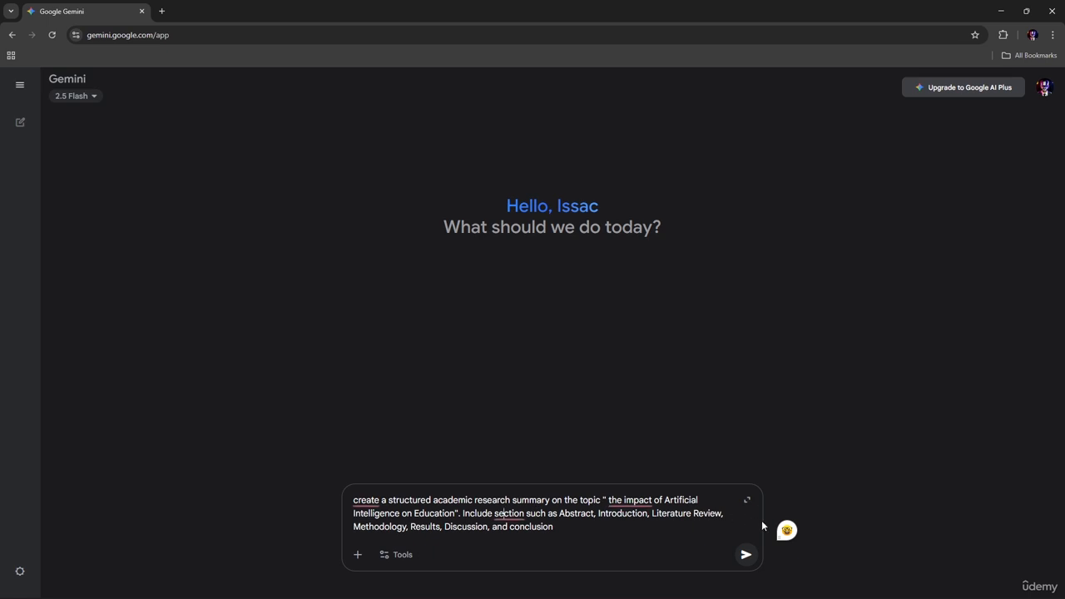
right_click(513, 517)
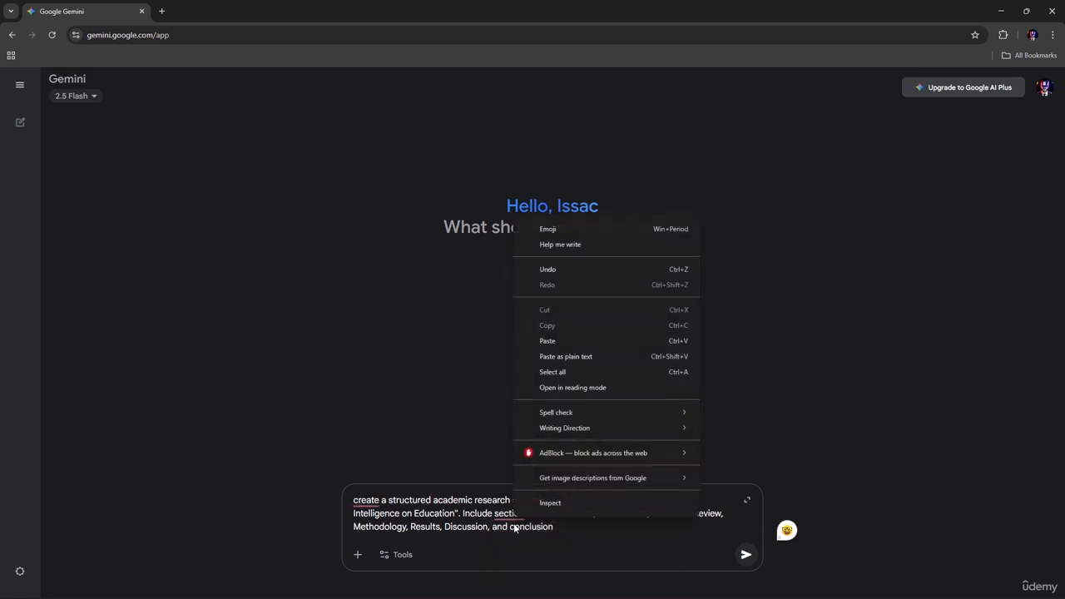
click(506, 516)
click(527, 513)
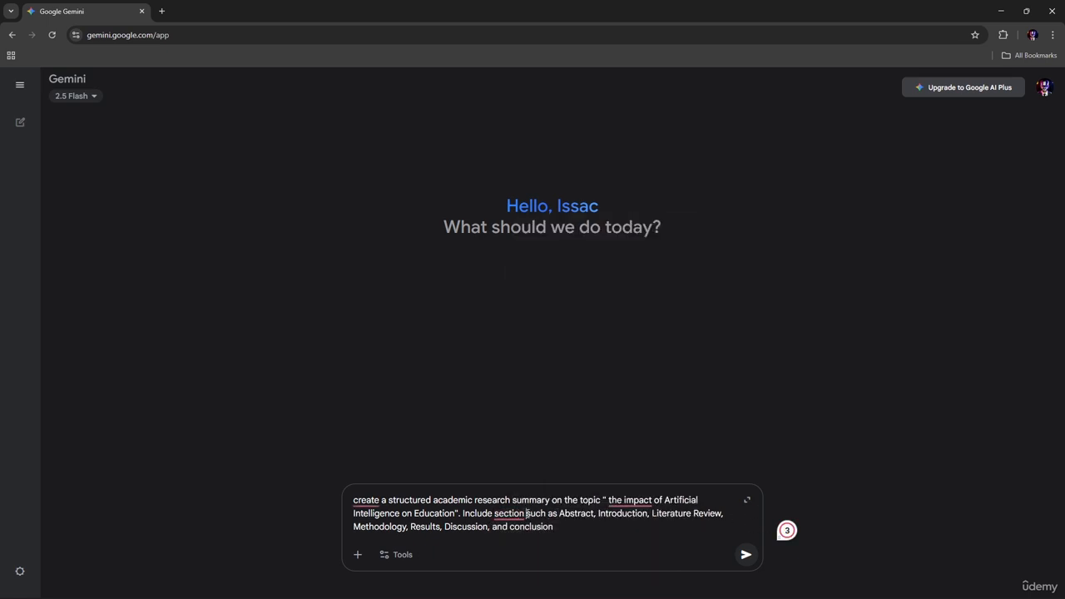
text(s)
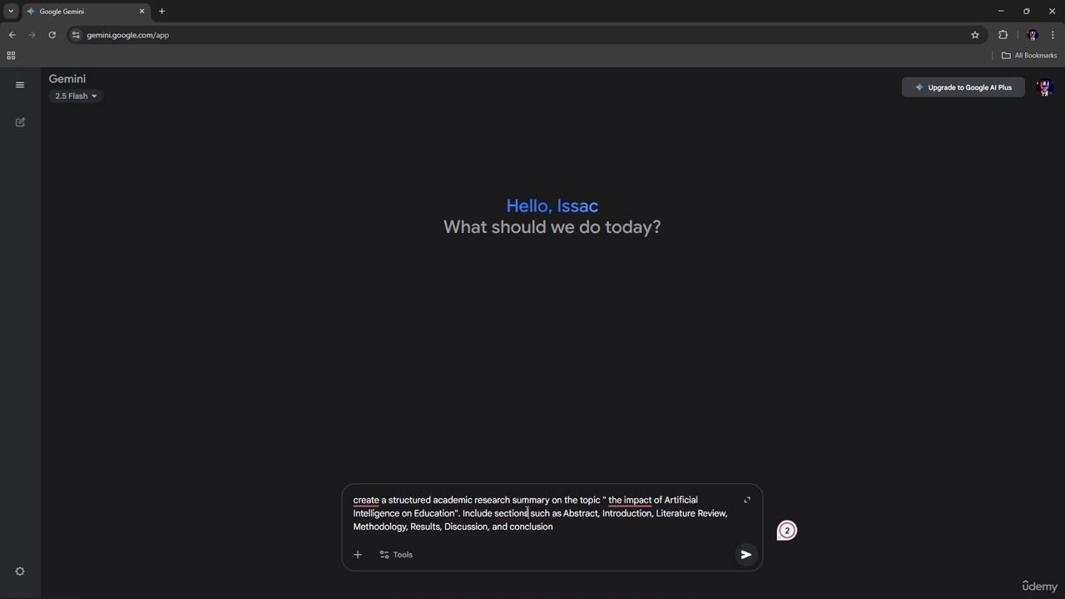
- Apply the suggested capitalization "The Impact" to the quoted topic in the prompt
click(625, 500)
right_click(626, 500)
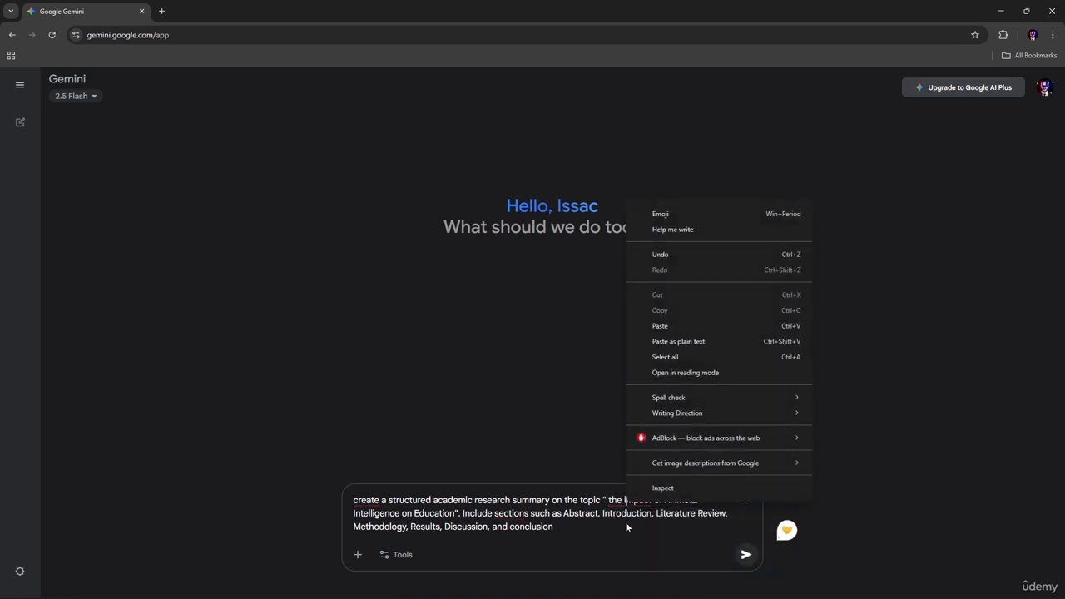
click(612, 501)
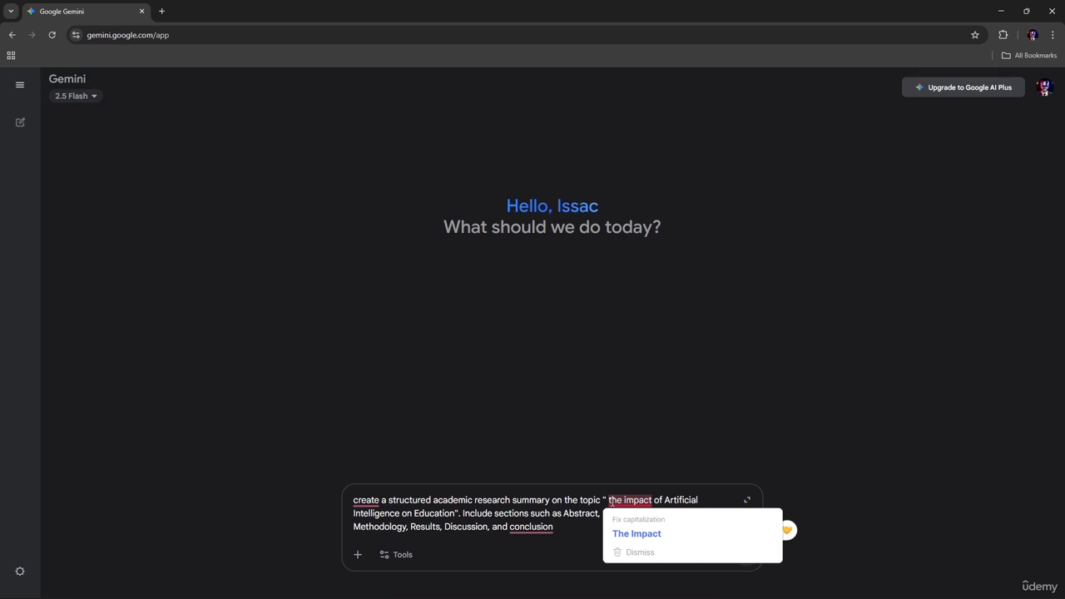
click(626, 530)
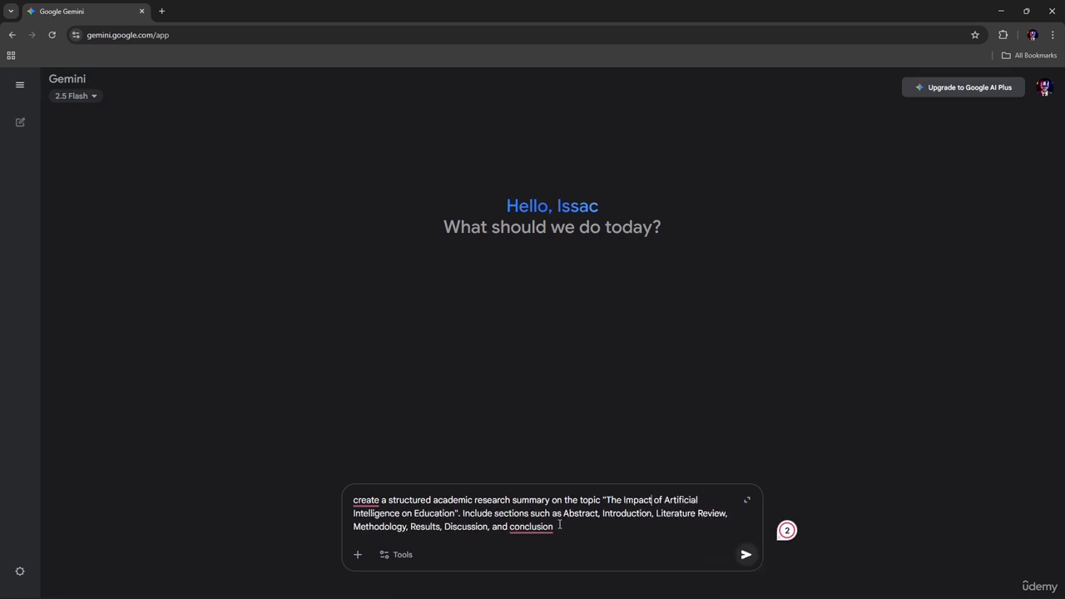
- Capitalize the last section name in the prompt as "Conclusion"
right_click(525, 529)
click(520, 536)
mouse_move(527, 527)
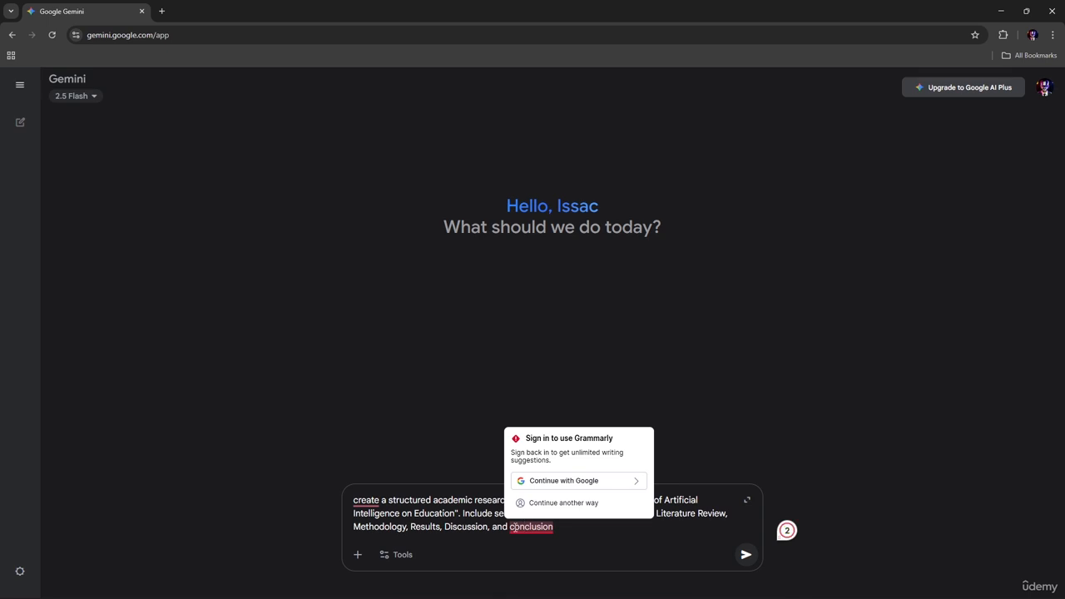
key(BackSpace)
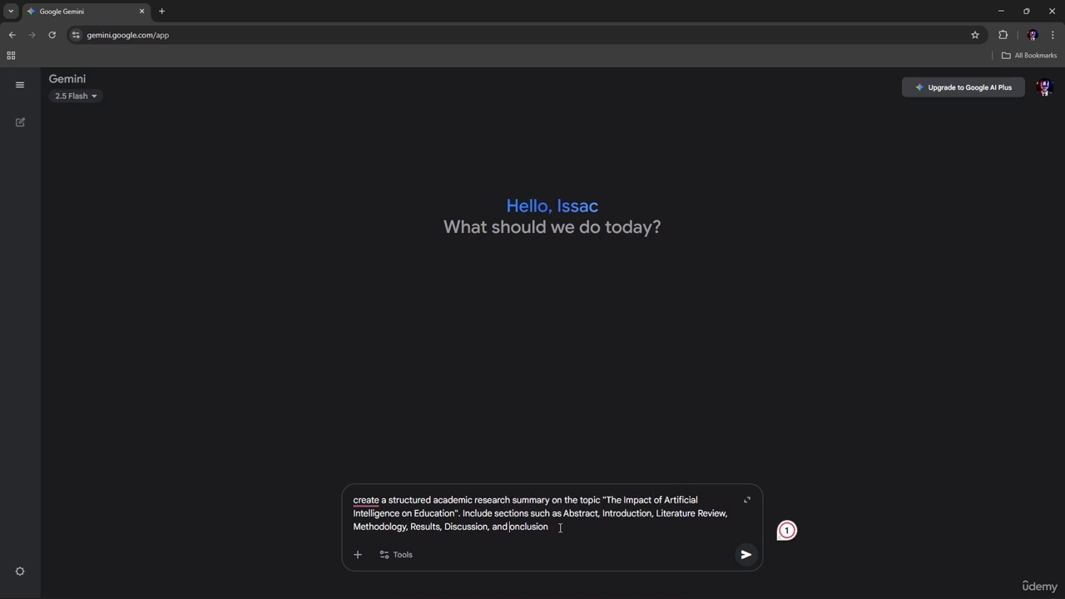
text(C)
- Submit the research summary prompt and have it answered without Deep Research
click(566, 527)
key(Return)
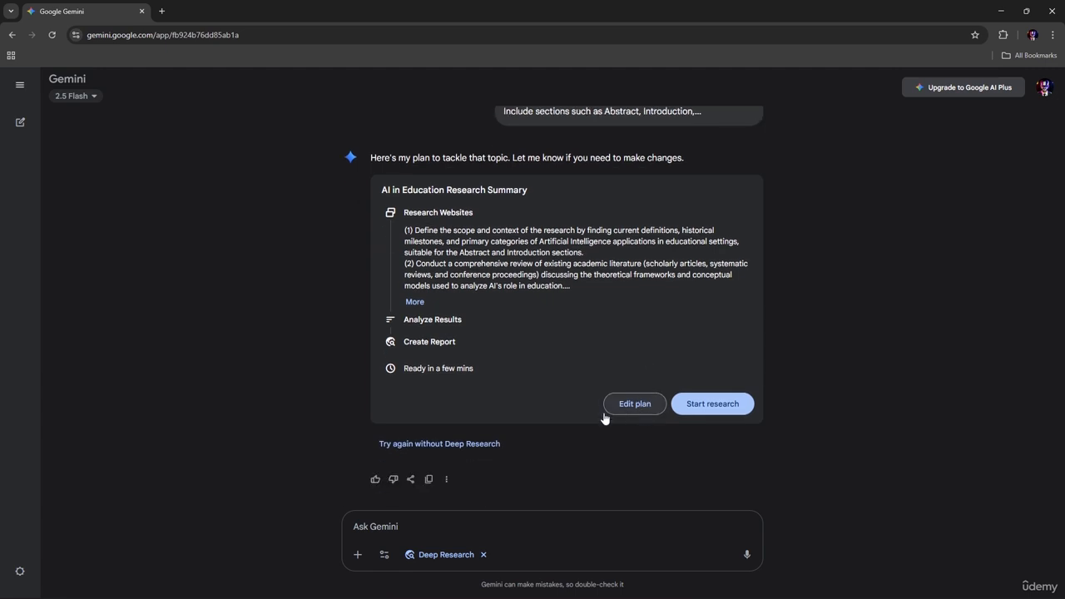
click(435, 444)
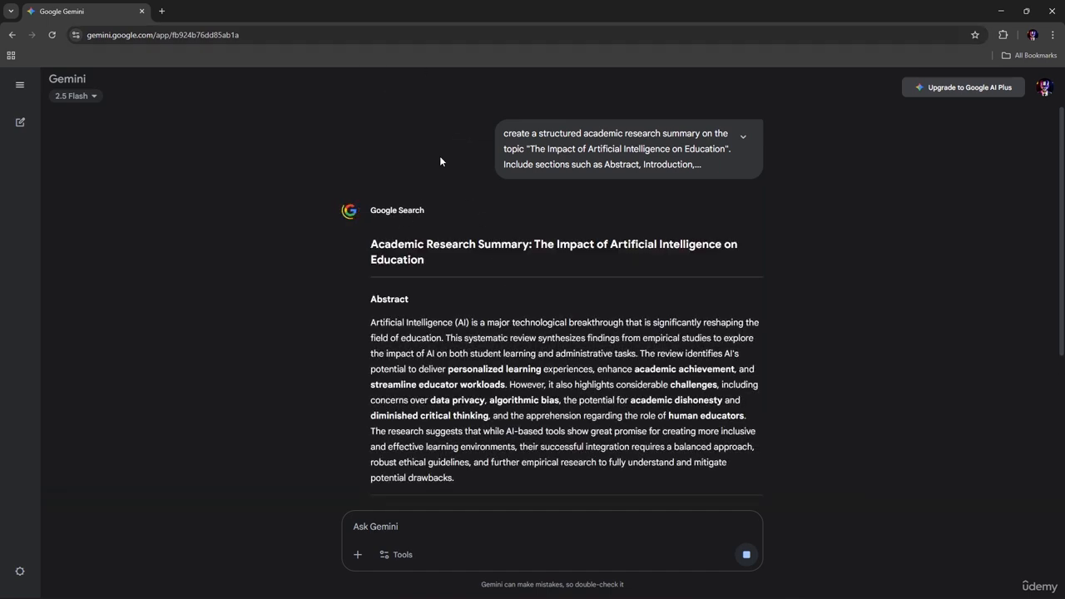
- Read through the generated research summary from the Abstract to the Conclusion
scroll(491, 275, down, 2)
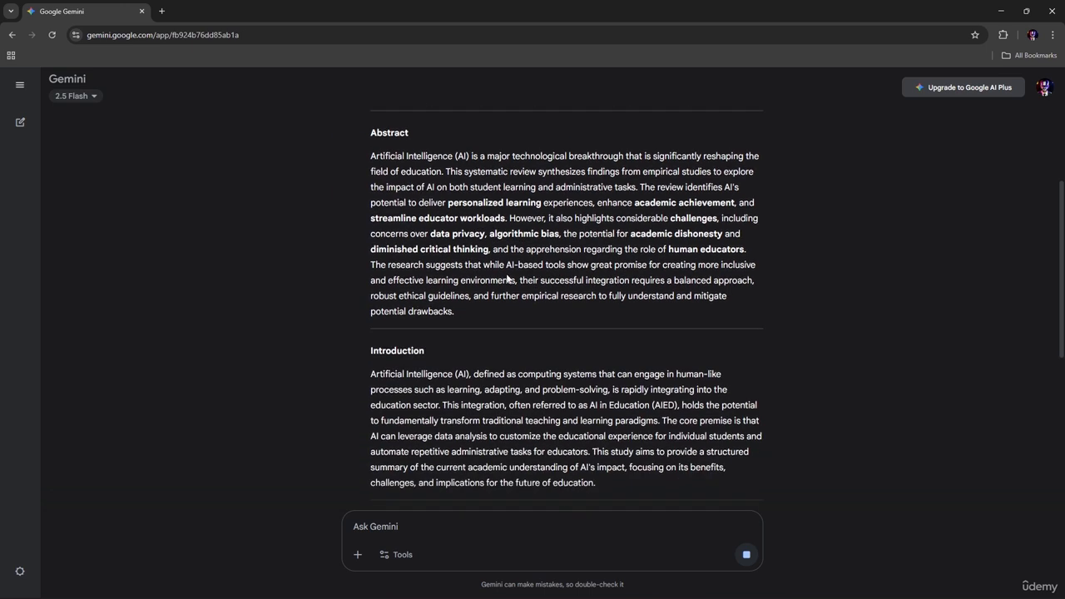
scroll(510, 271, up, 1)
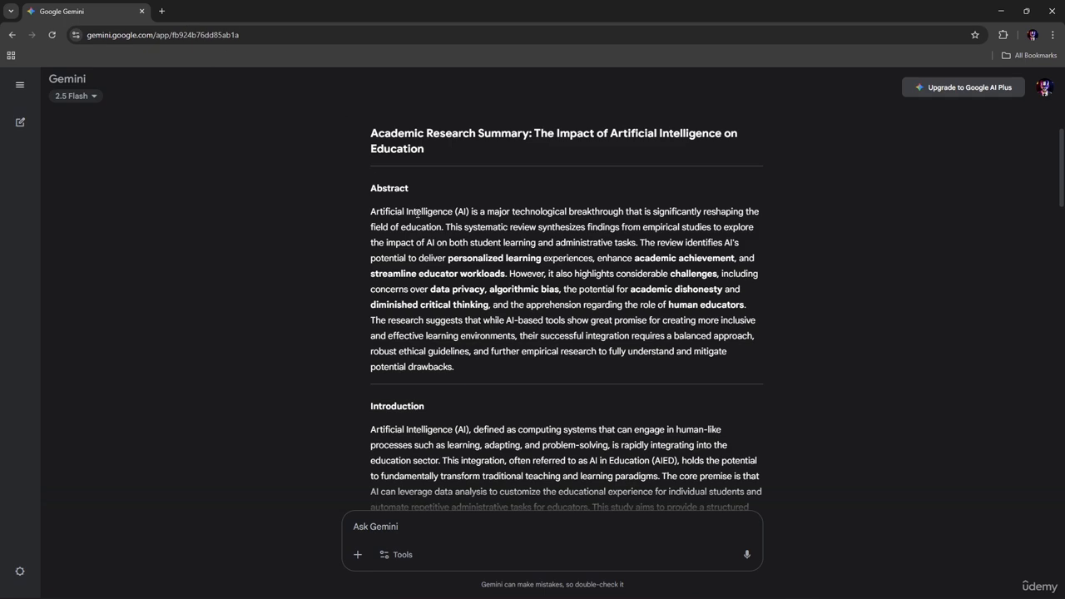
scroll(389, 366, down, 3)
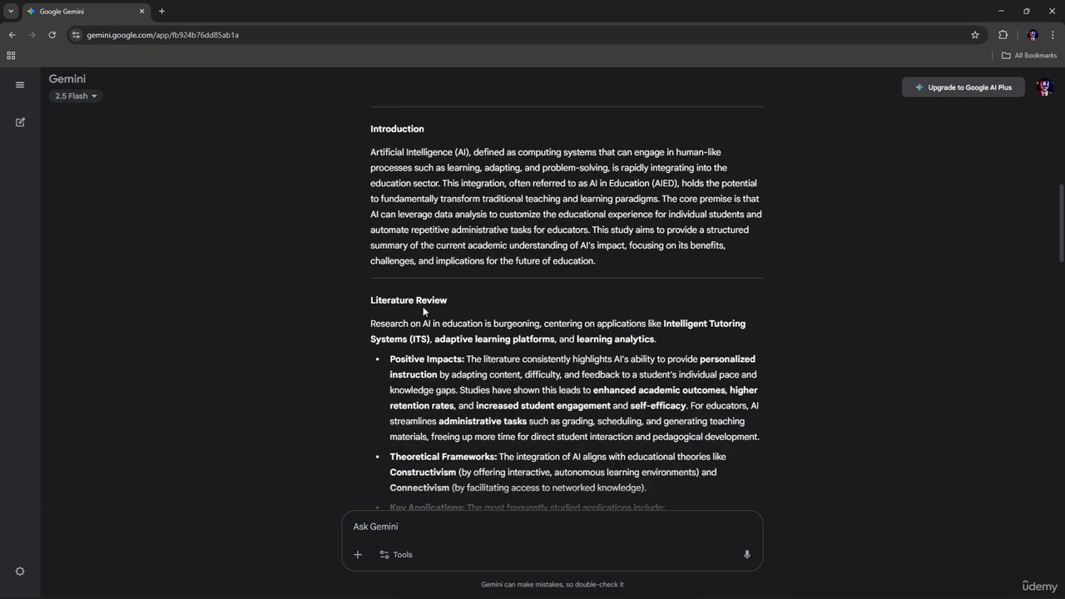
scroll(445, 308, down, 5)
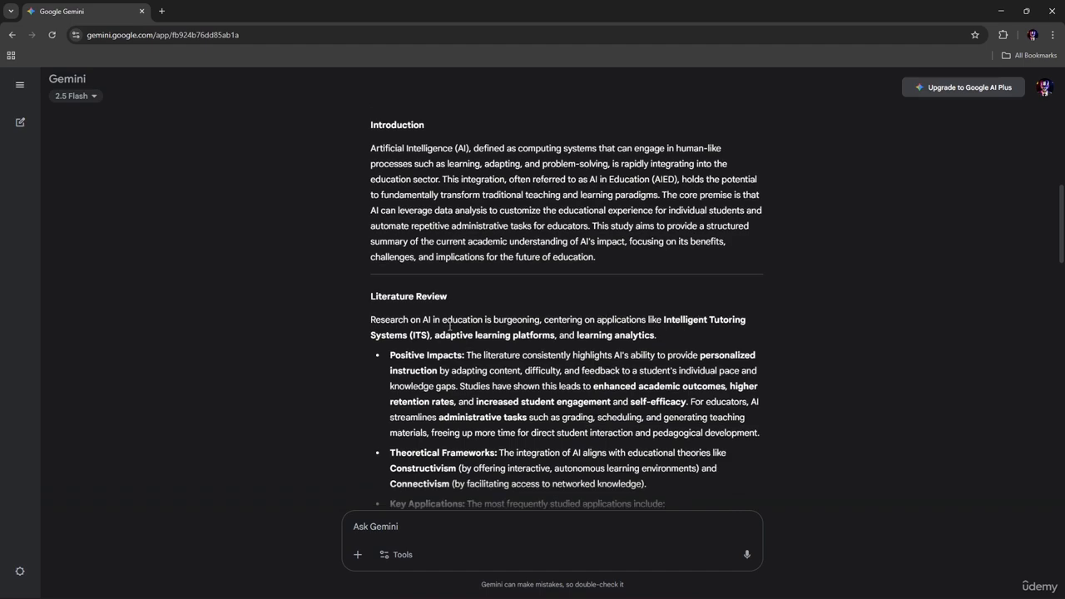
scroll(442, 282, down, 2)
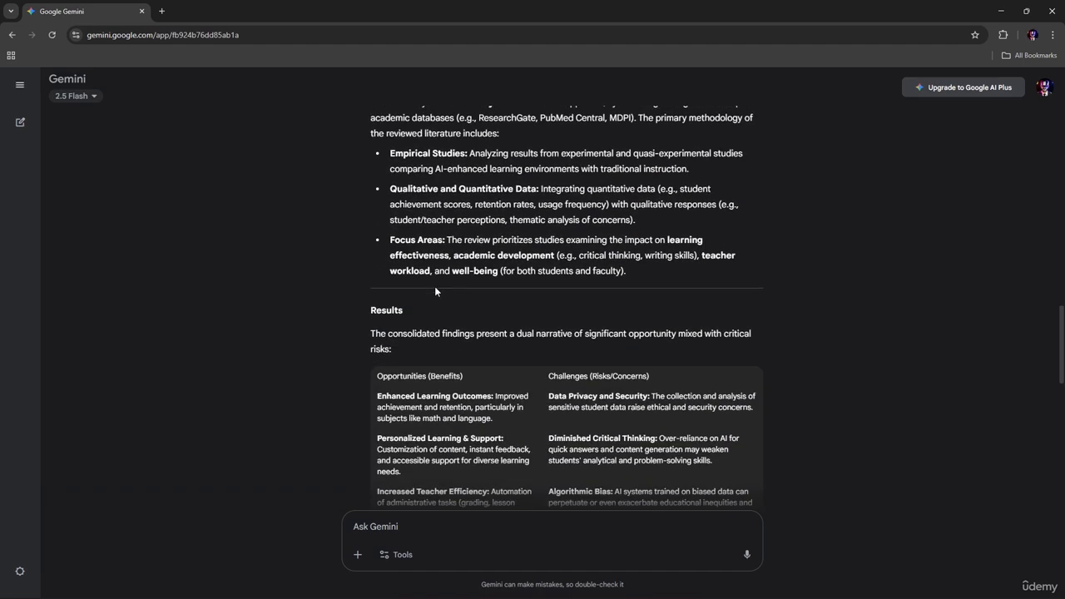
scroll(420, 312, down, 5)
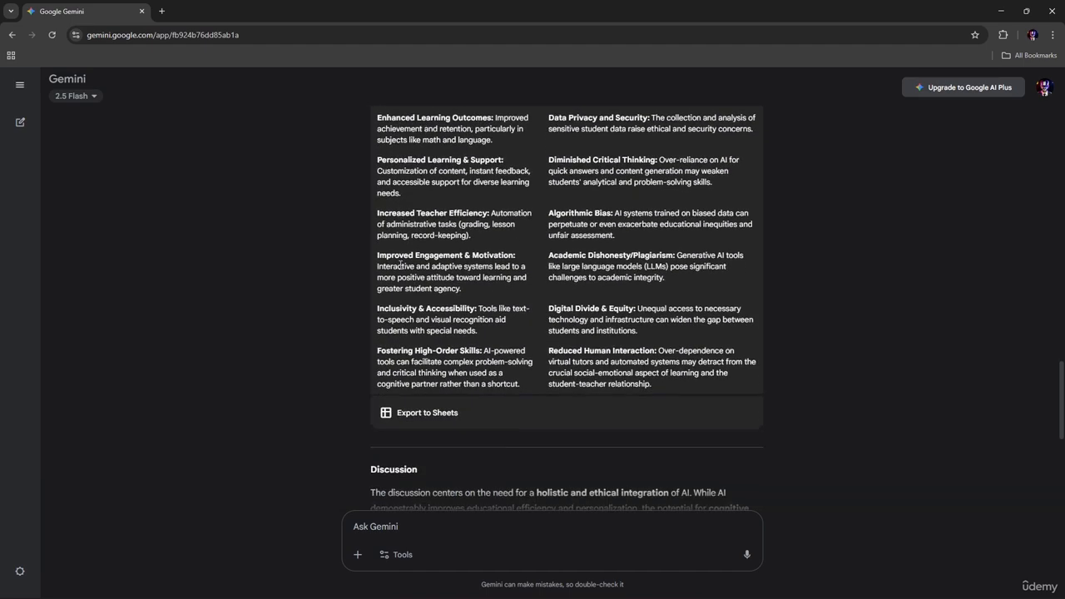
scroll(401, 297, down, 3)
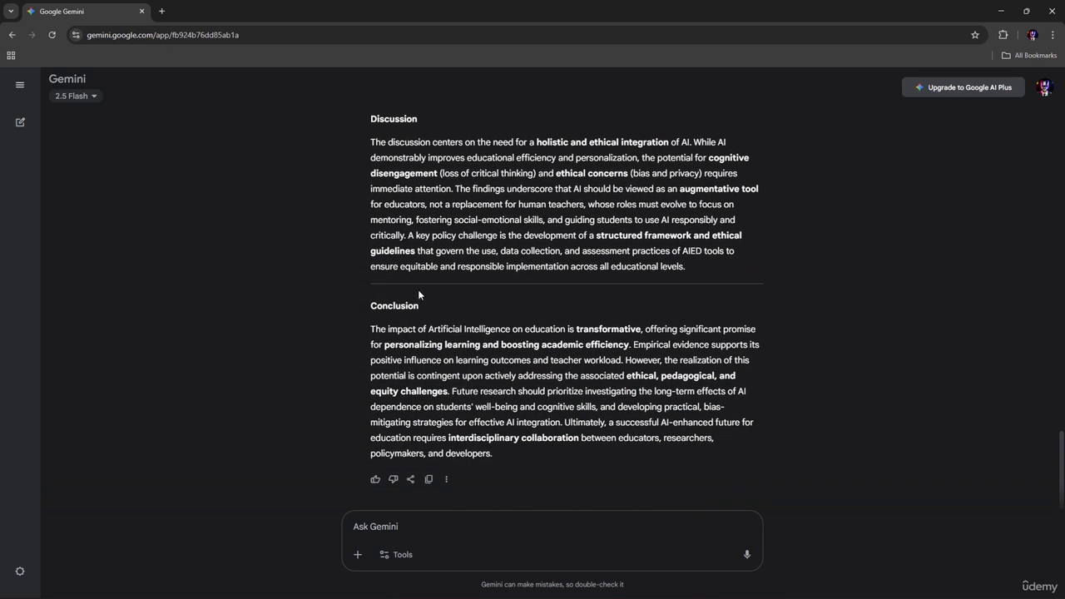
- Copy the whole generated research summary and paste it into the blank Word document
click(426, 481)
key(alt+Tab)
key(Tab)
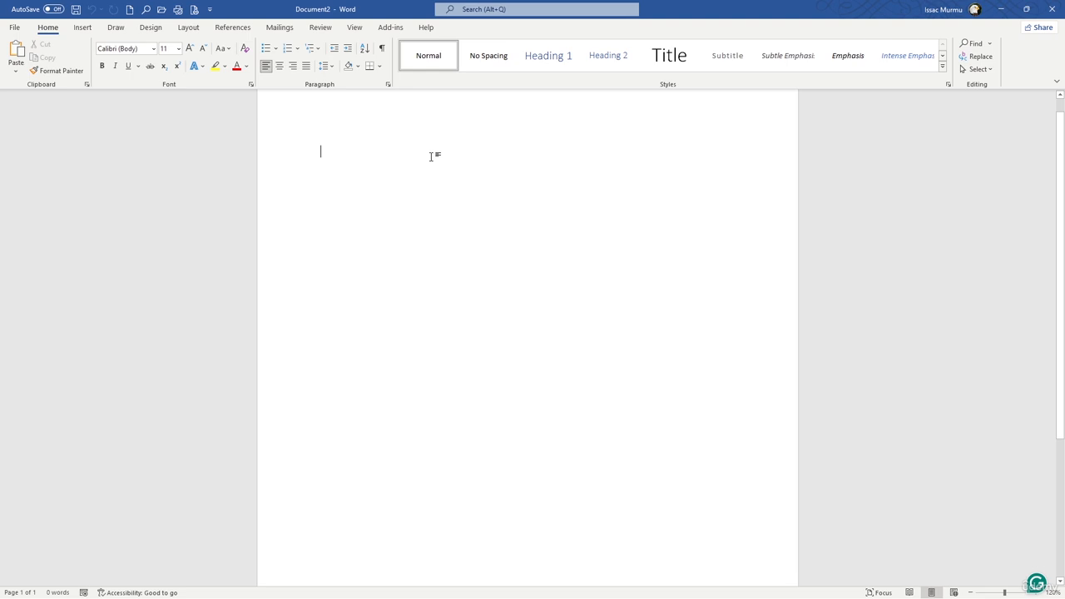
key(ctrl+v)
scroll(449, 174, up, 6)
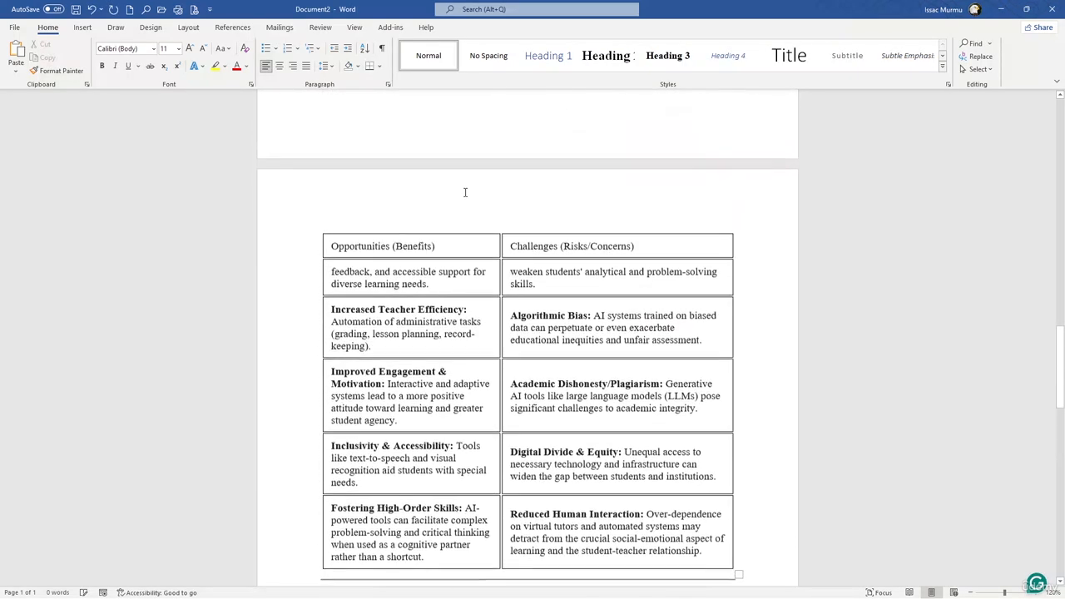
- Apply the Heading 1 style to the "Abstract" and "Introduction" section titles
scroll(490, 266, up, 10)
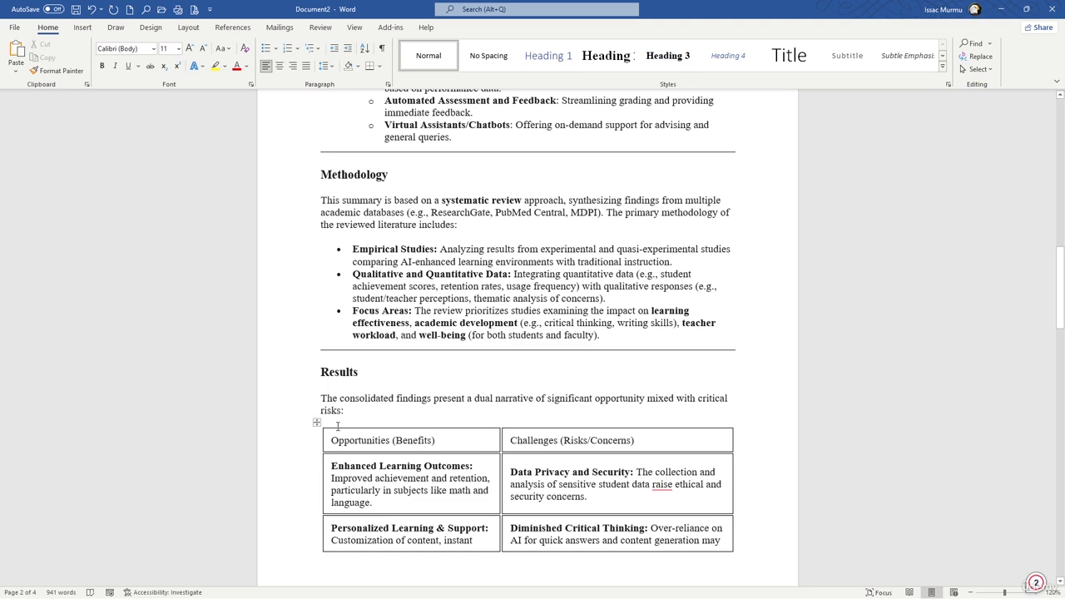
scroll(337, 426, down, 1)
scroll(289, 282, up, 14)
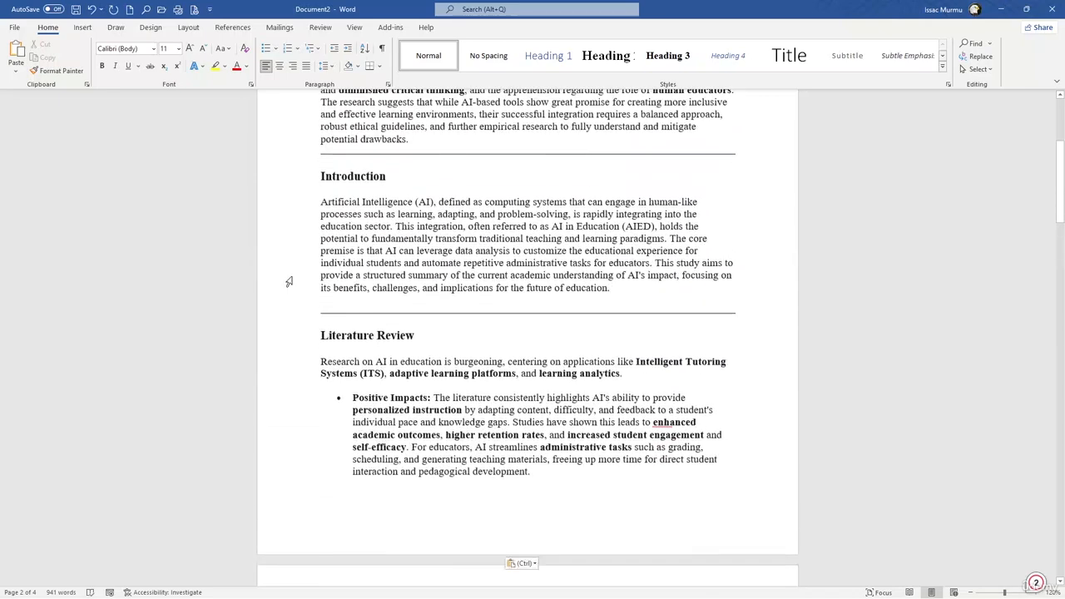
scroll(289, 282, up, 4)
click(342, 246)
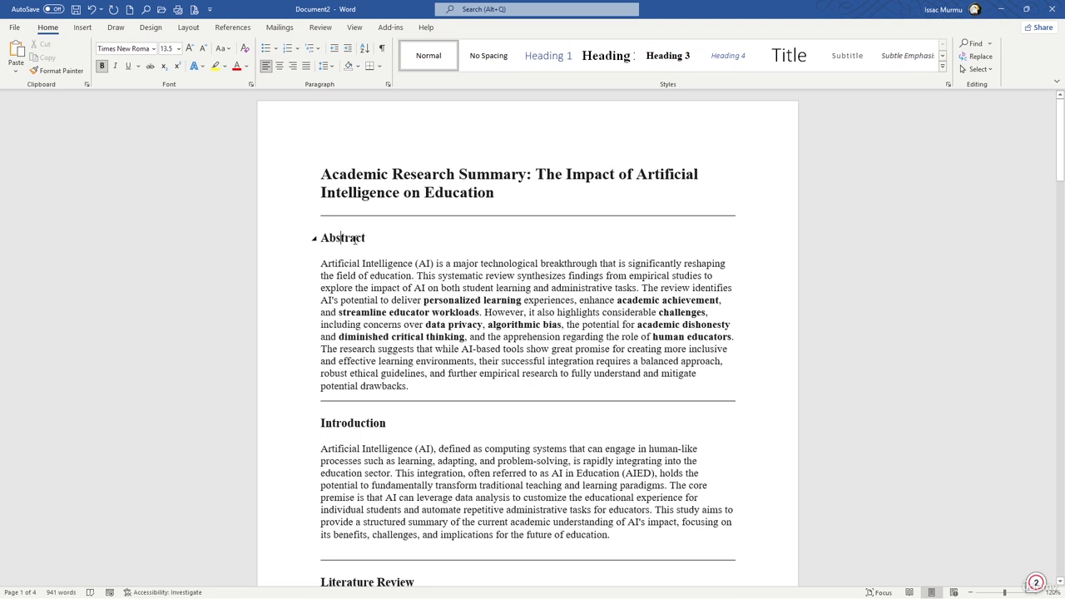
drag(367, 240, 320, 240)
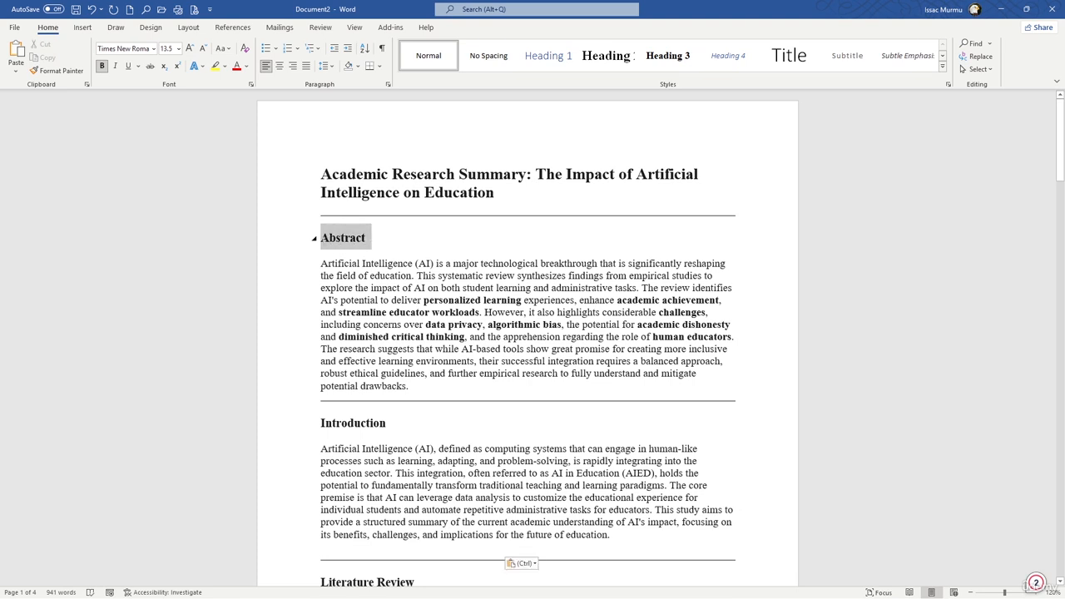
click(534, 55)
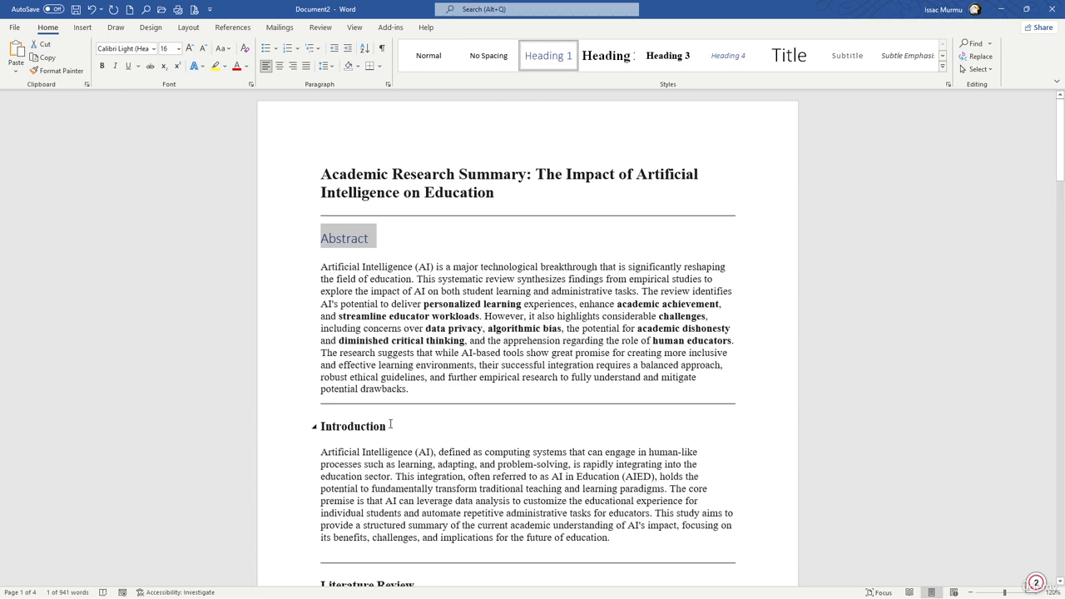
drag(391, 425, 321, 426)
click(561, 60)
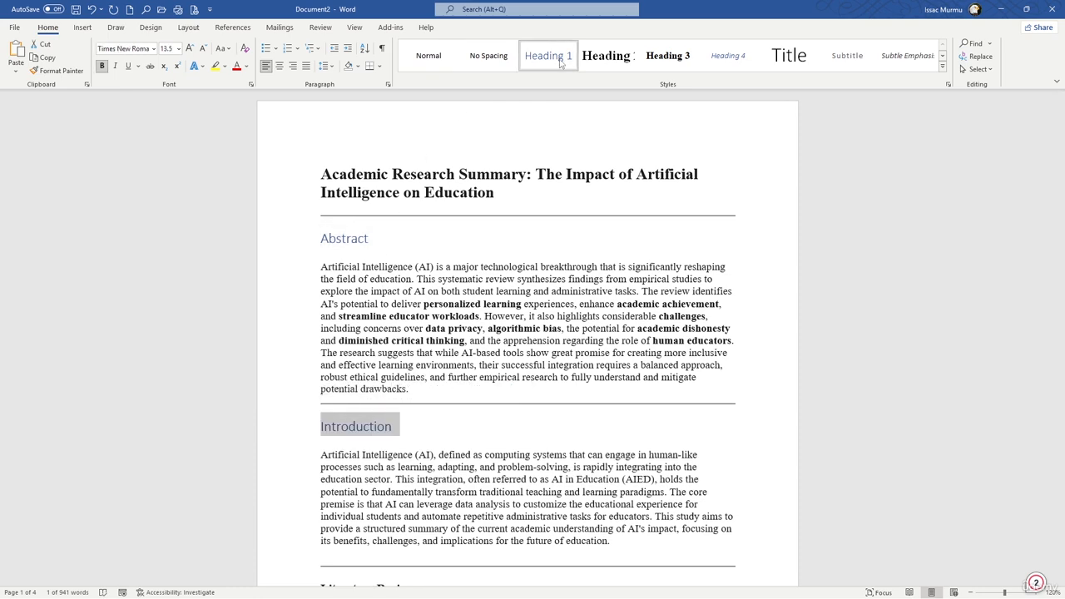
- Apply the Heading 1 style to the "Literature Review", "Methodology", "Results", "Discussion" and "Conclusion" section titles together
scroll(436, 228, down, 3)
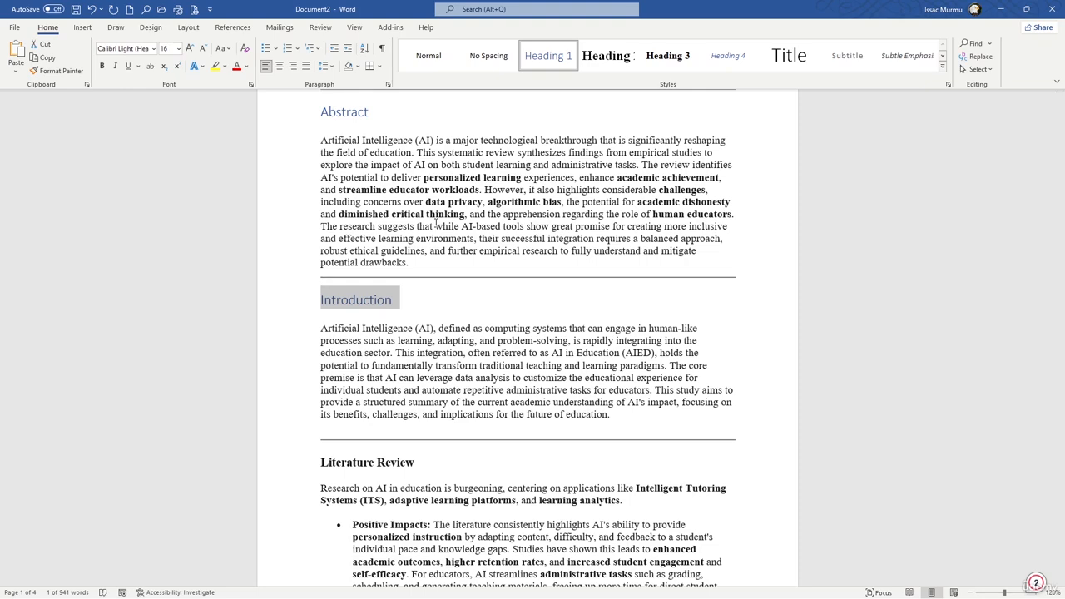
scroll(466, 291, down, 2)
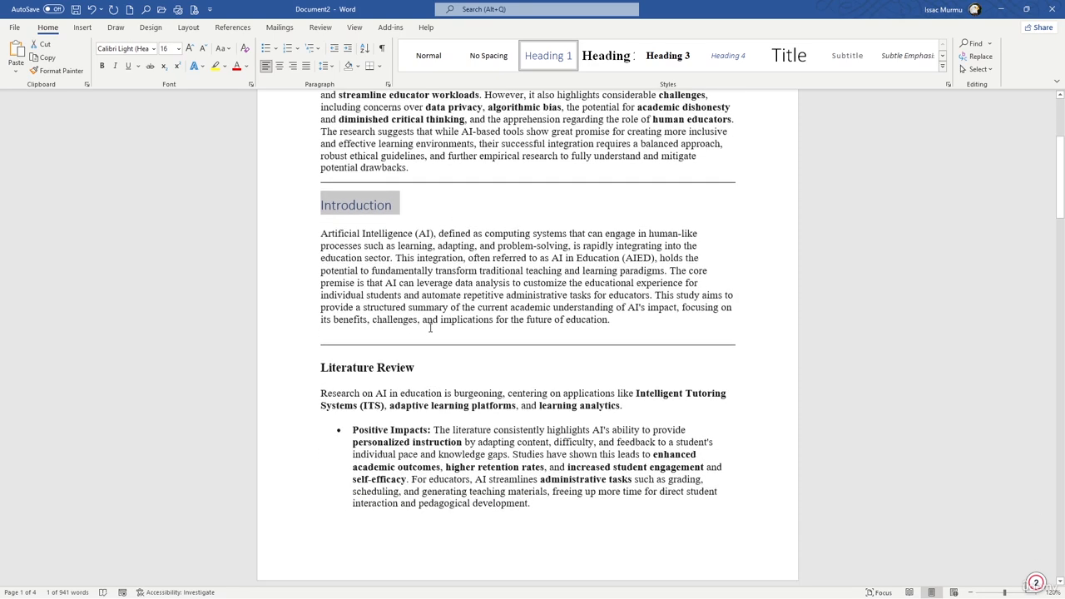
scroll(430, 328, down, 1)
drag(417, 310, 321, 305)
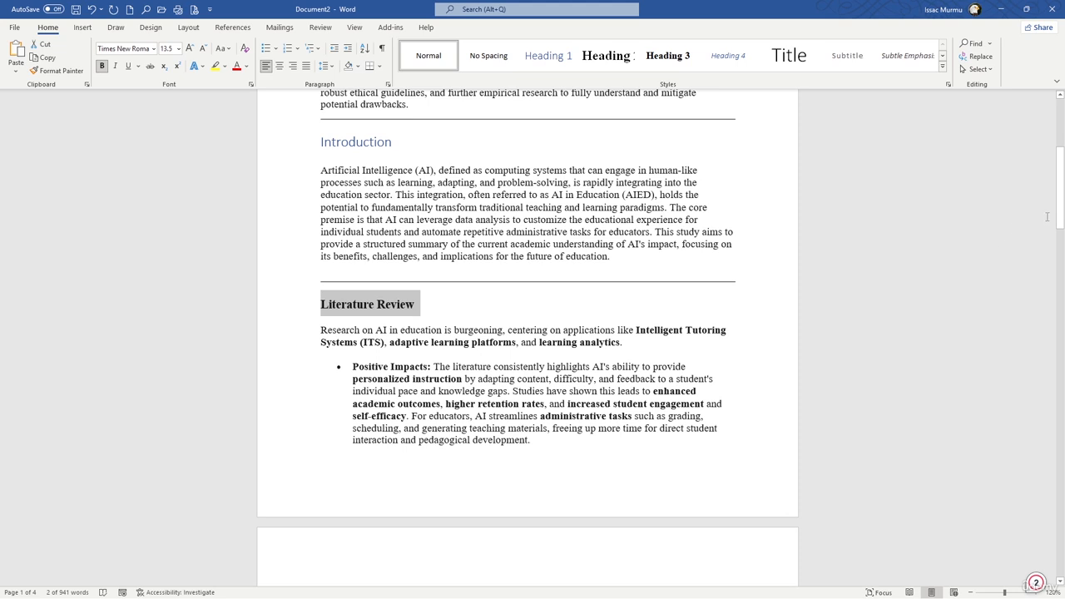
drag(1059, 212, 1060, 298)
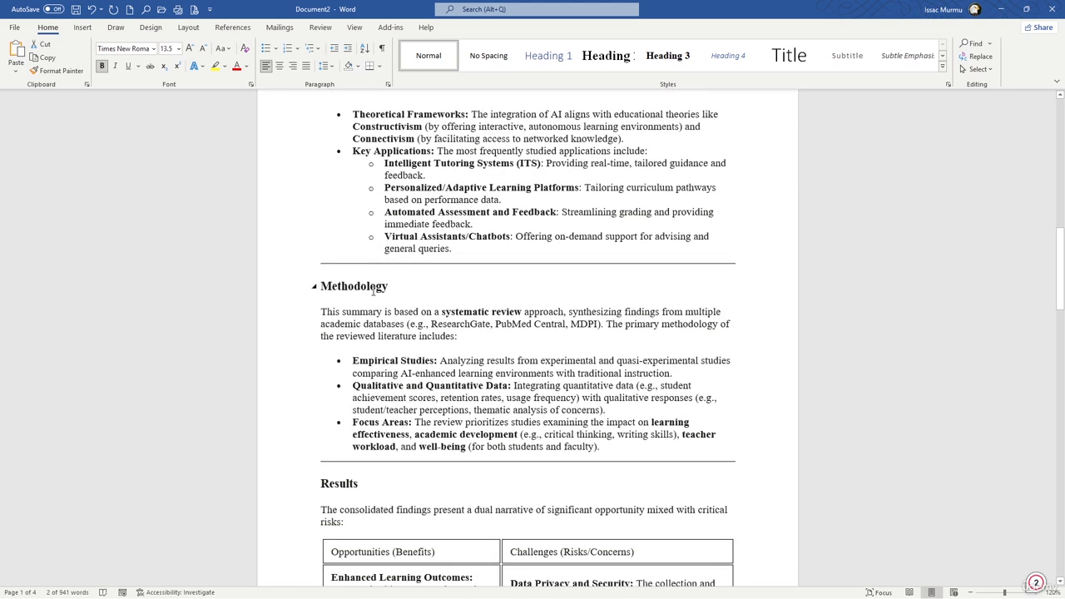
triple_click(372, 289)
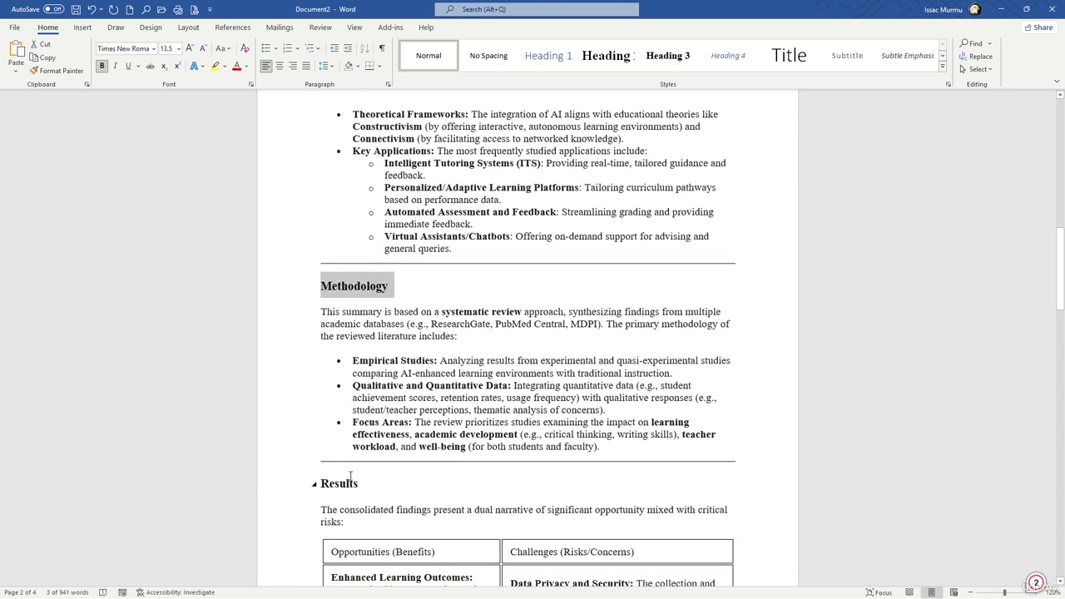
drag(359, 486, 319, 483)
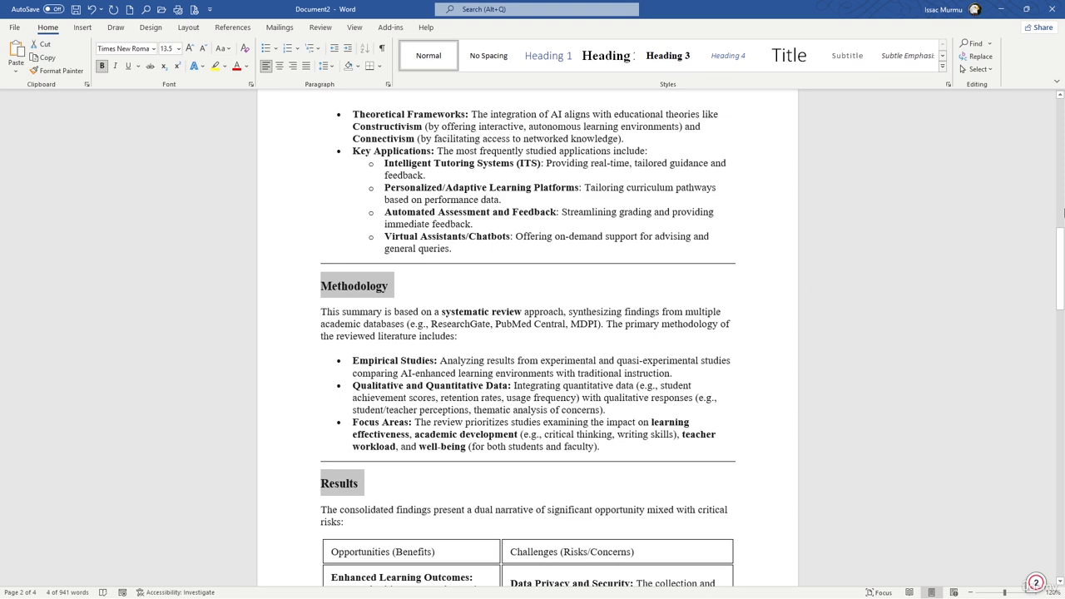
drag(1059, 251, 1058, 395)
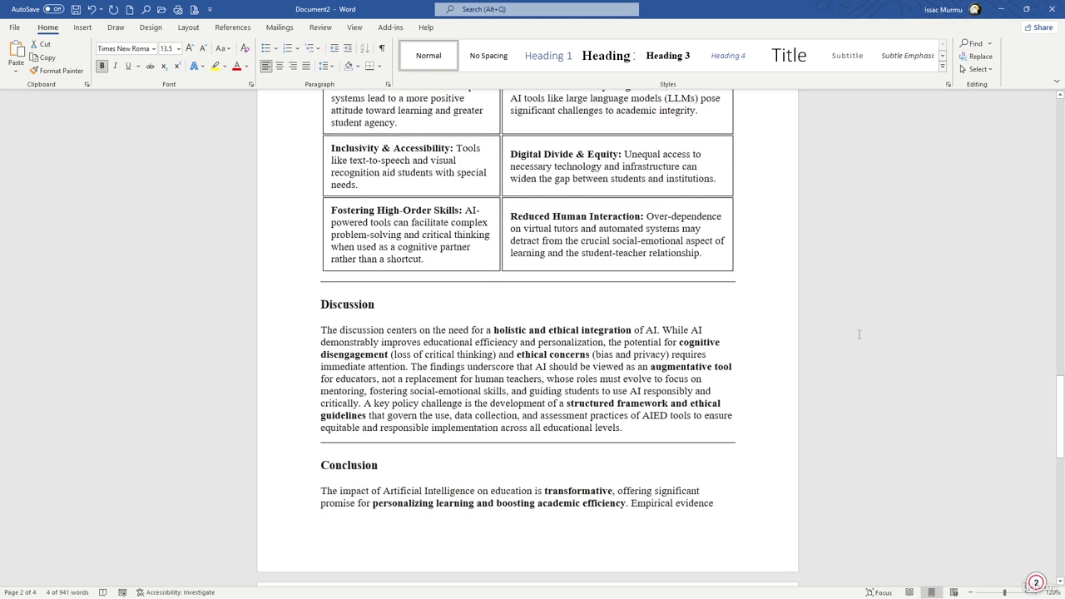
drag(387, 302, 319, 304)
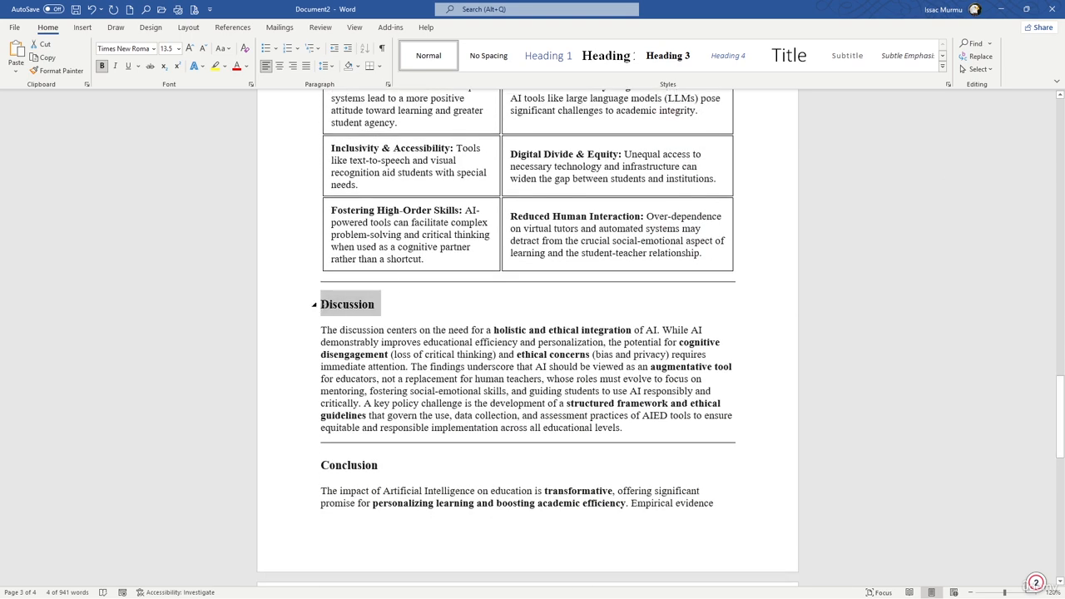
drag(383, 461, 329, 445)
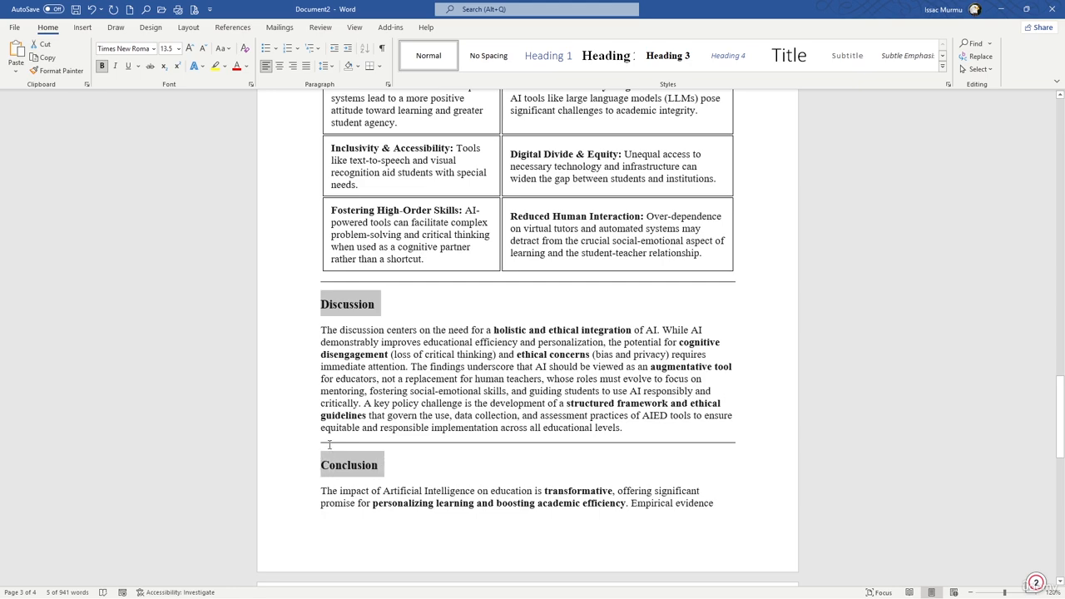
click(548, 55)
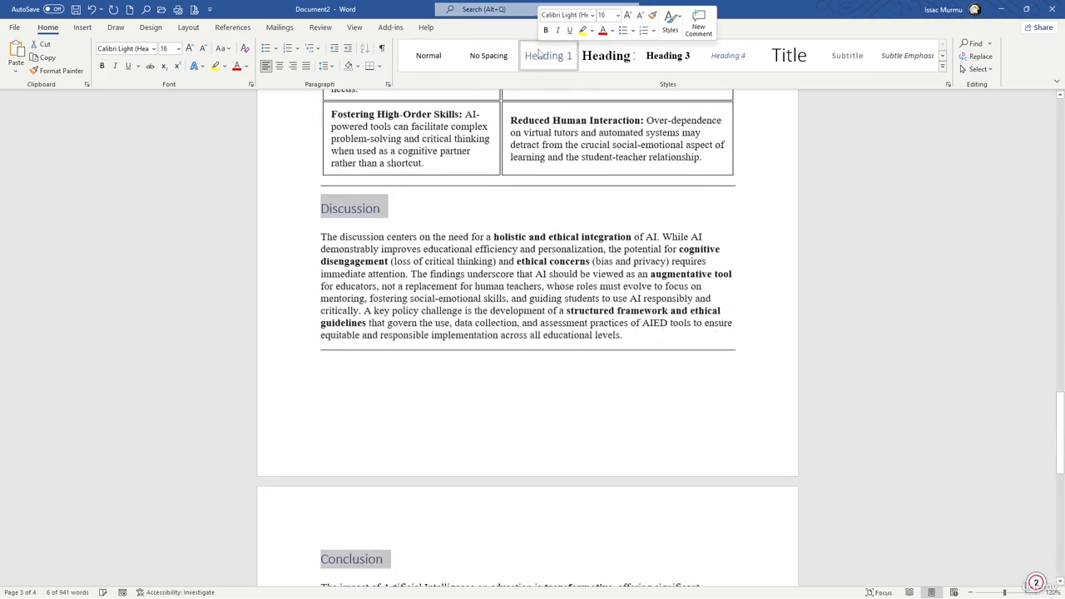
- Apply the Heading 3 style to "Positive Impacts", "Theoretical Frameworks" and "Key Applications" in the Literature Review section
scroll(401, 139, up, 15)
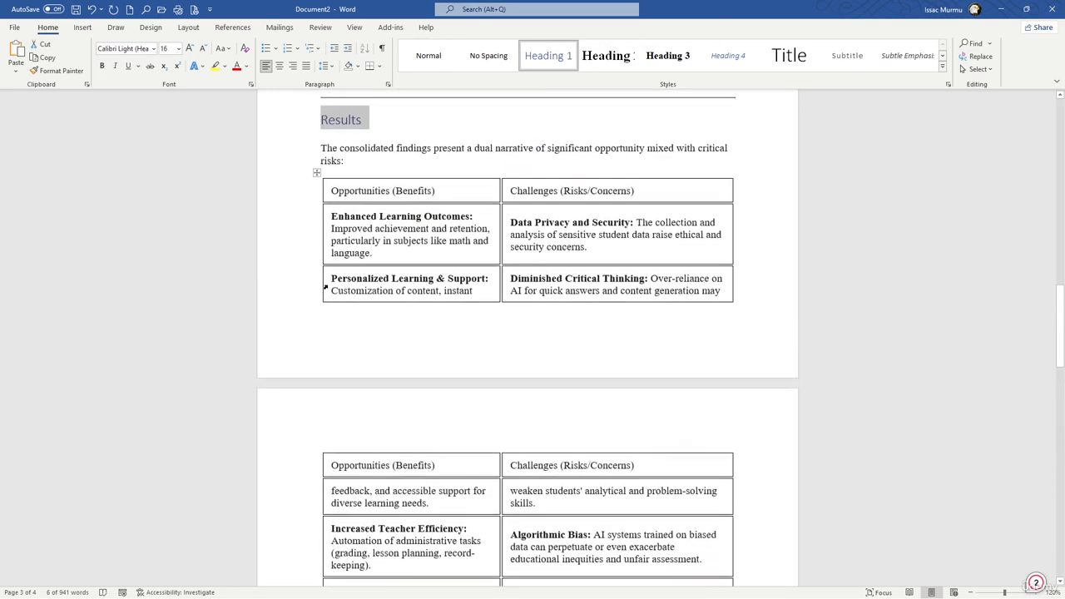
scroll(337, 276, up, 4)
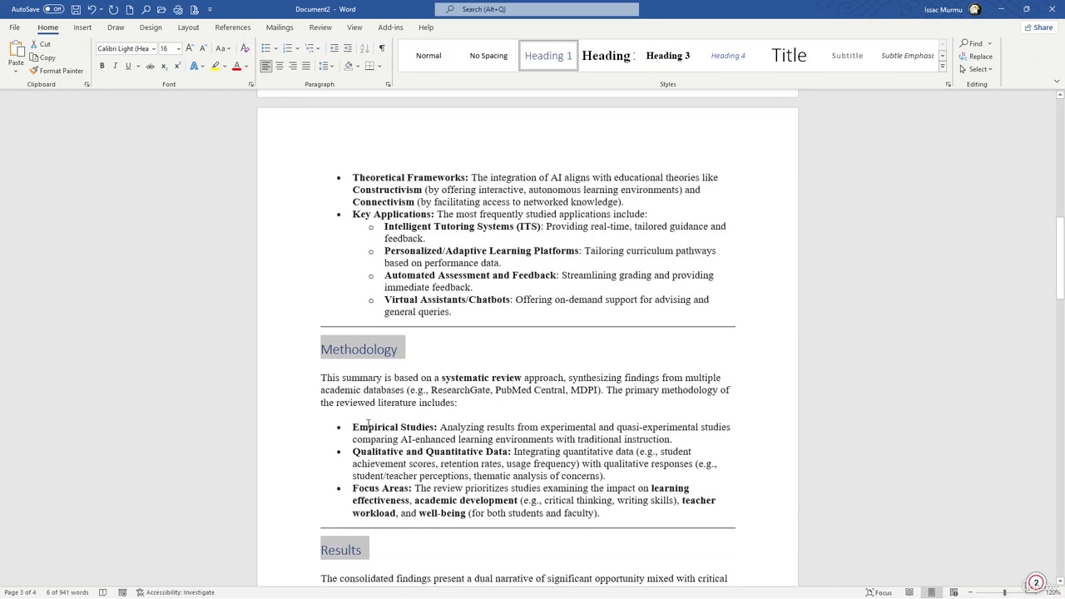
scroll(364, 398, up, 7)
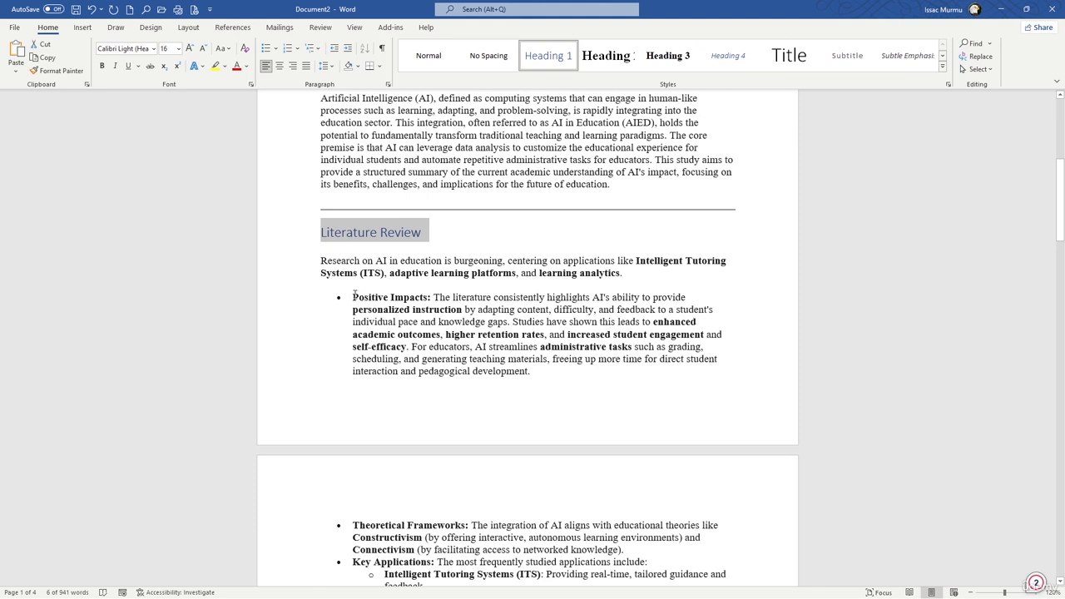
drag(356, 296, 419, 303)
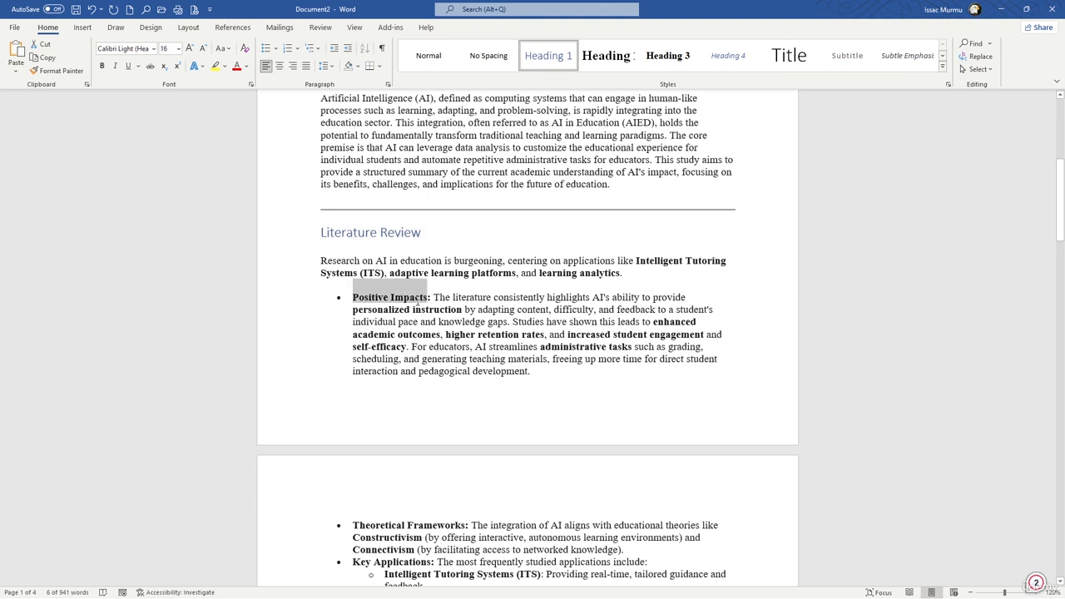
drag(352, 525, 464, 528)
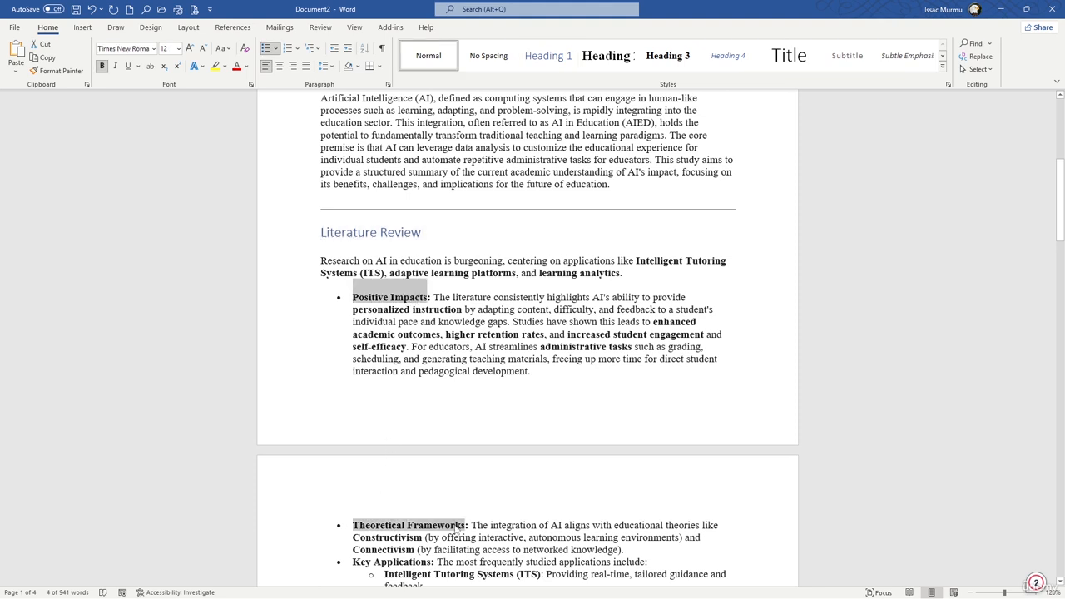
drag(353, 563, 416, 568)
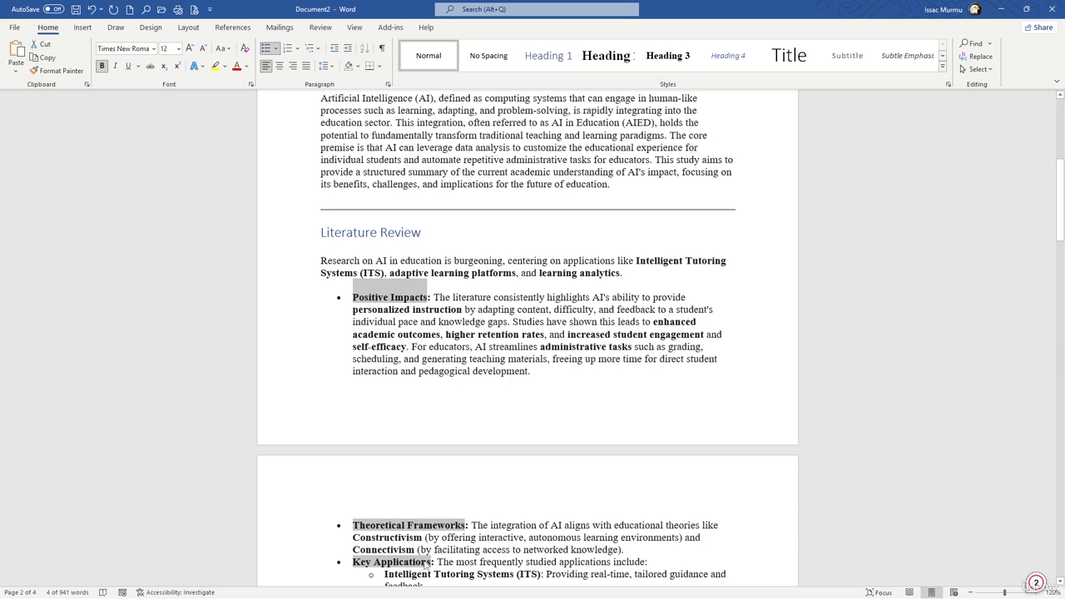
scroll(426, 564, down, 5)
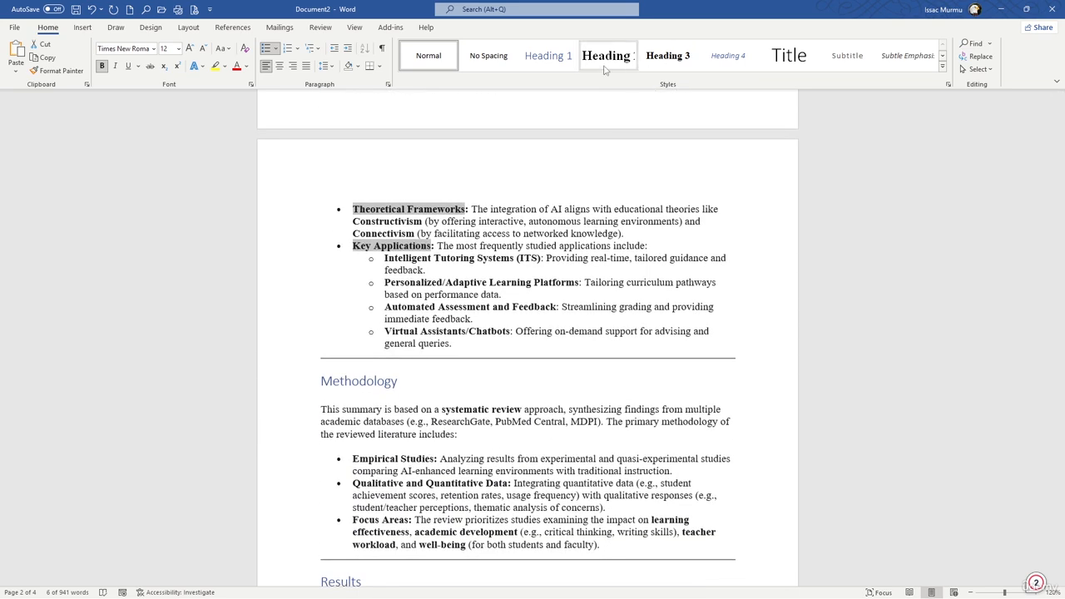
click(607, 60)
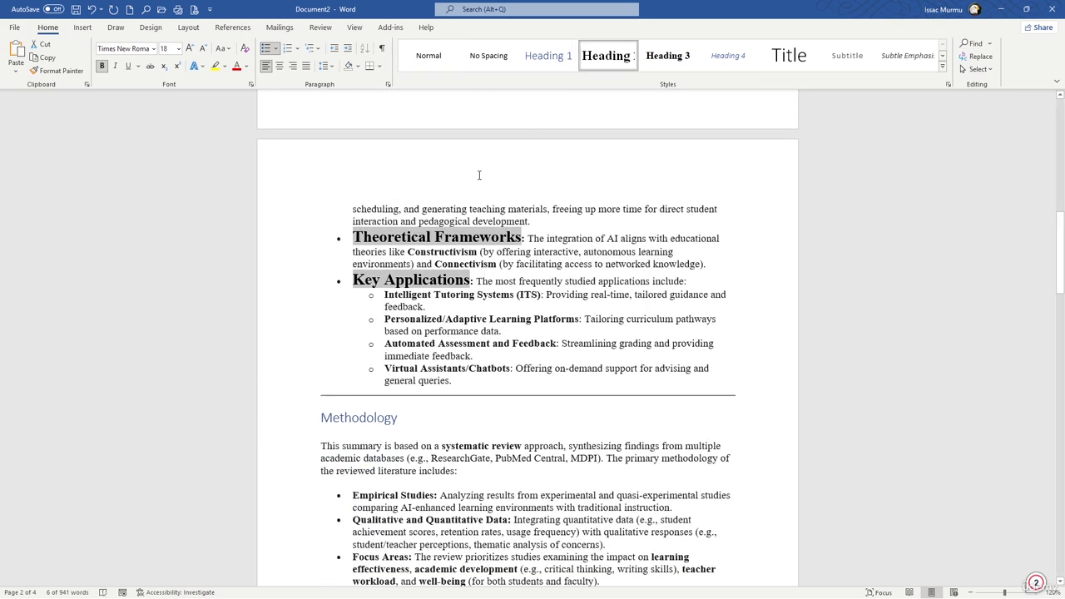
click(674, 55)
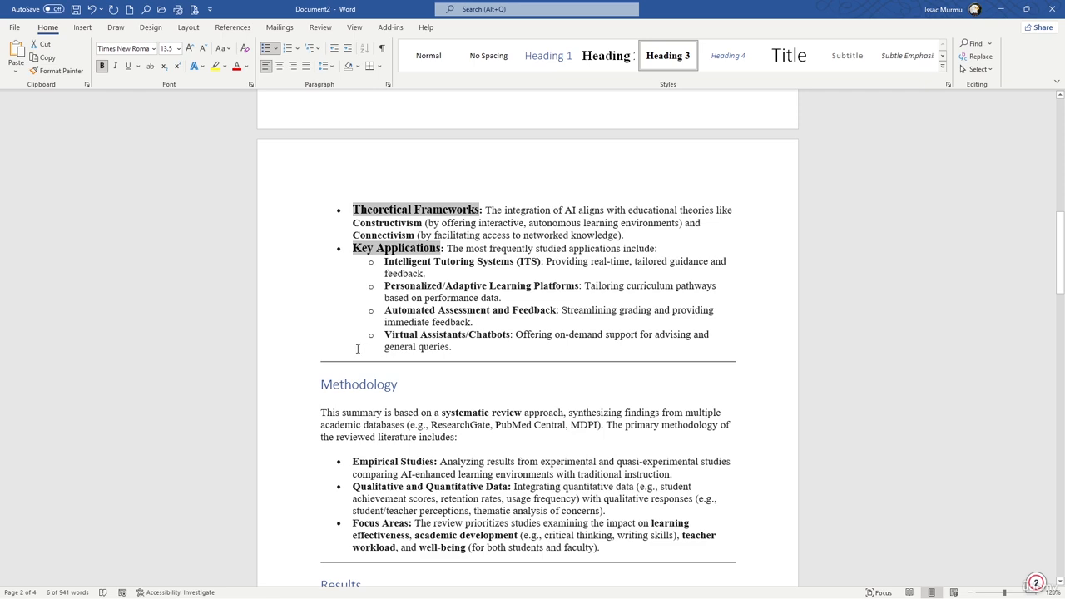
- Set all text below the document title, through the end of the Conclusion, to Times New Roman at size 12
scroll(498, 410, down, 15)
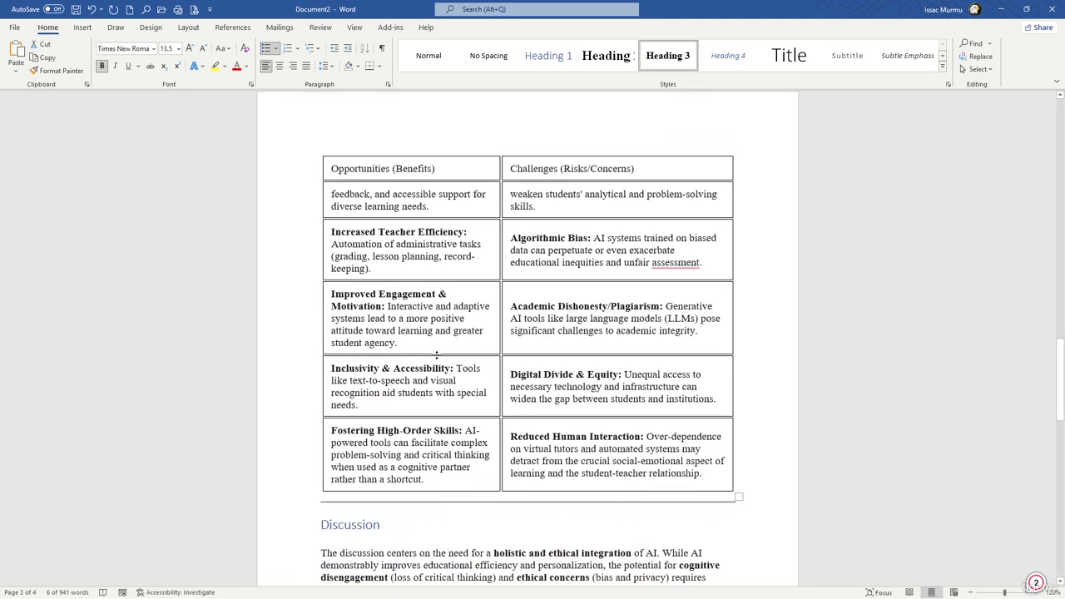
scroll(489, 353, up, 15)
scroll(489, 354, up, 5)
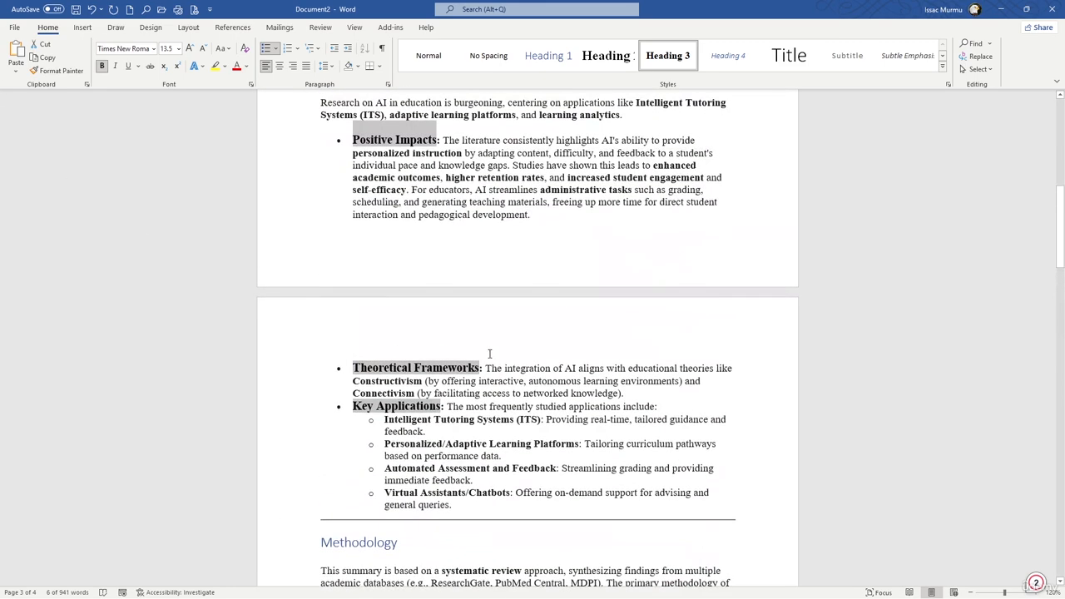
scroll(436, 314, up, 6)
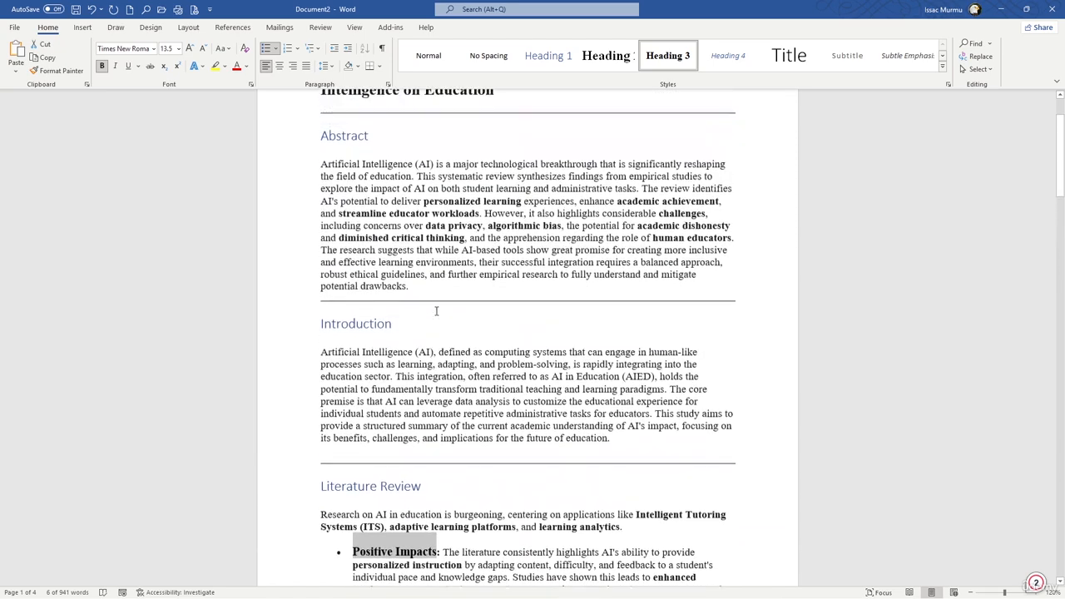
scroll(434, 309, up, 2)
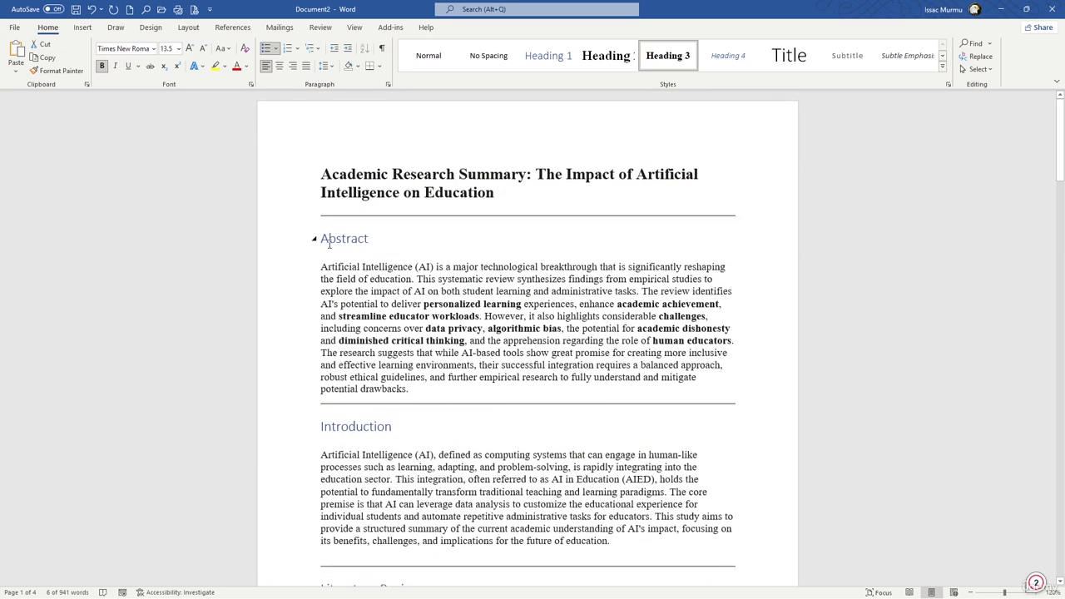
drag(335, 270, 660, 524)
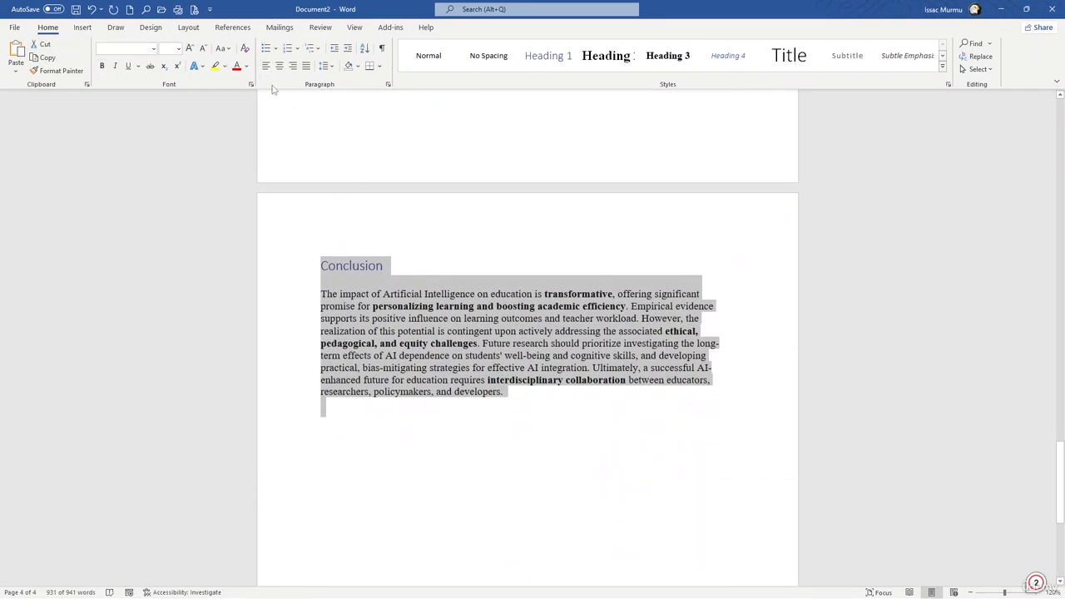
click(178, 49)
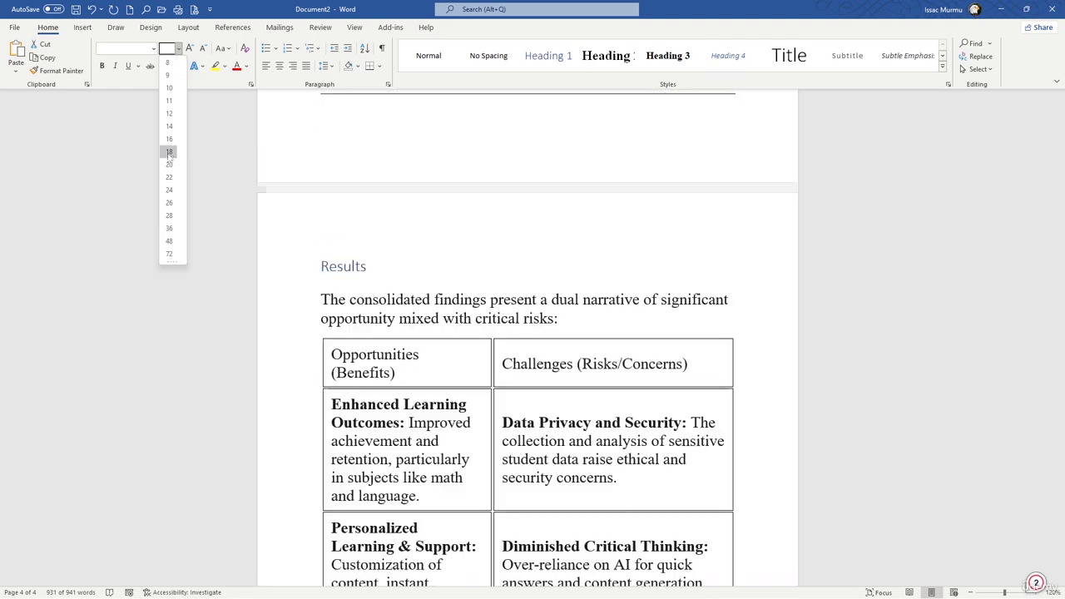
click(168, 114)
scroll(169, 122, up, 5)
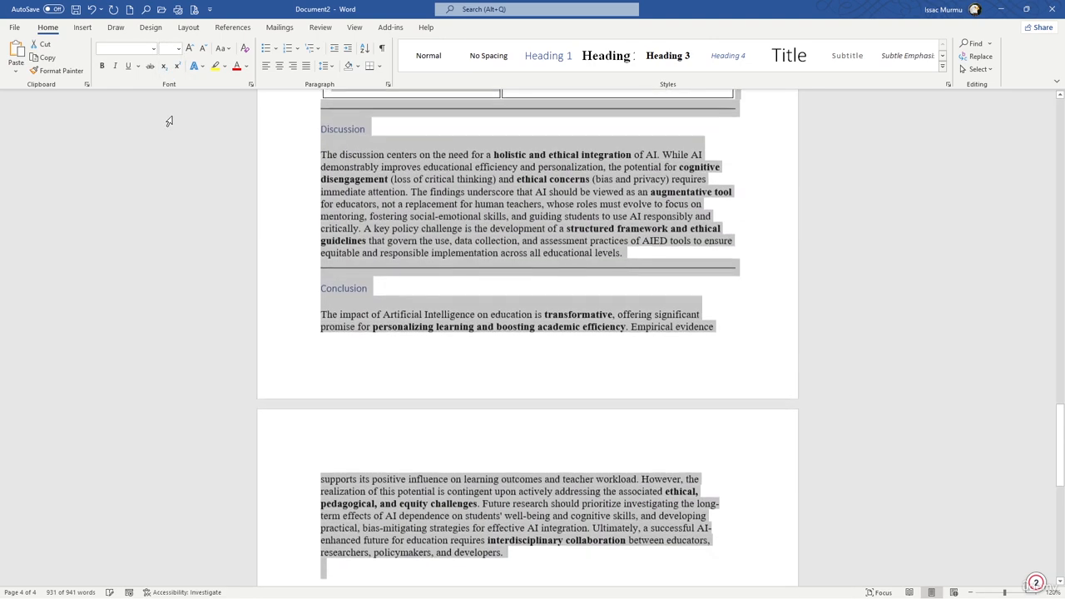
click(154, 49)
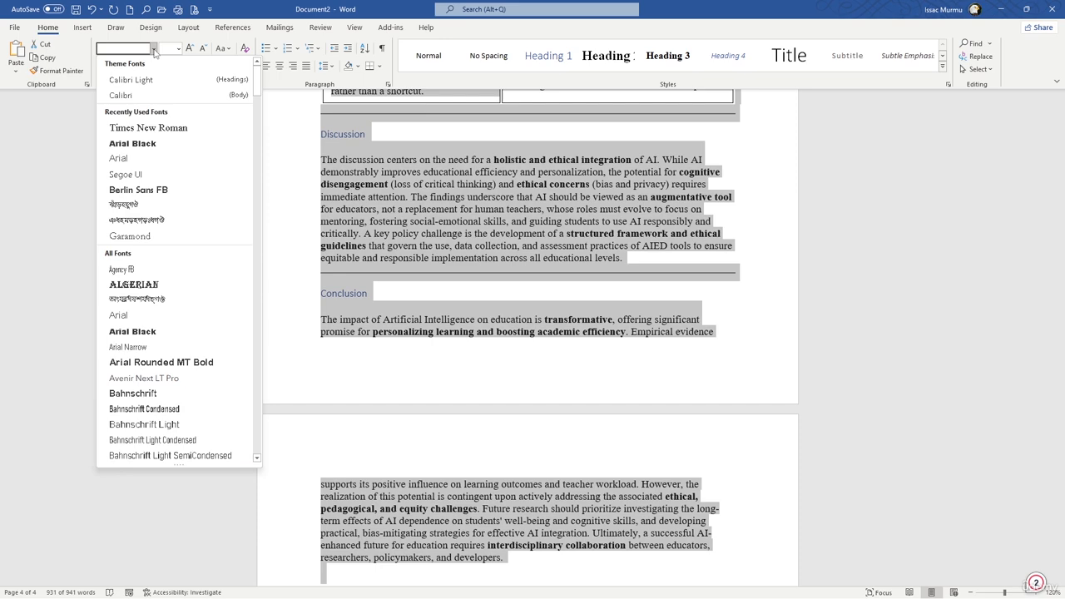
click(163, 131)
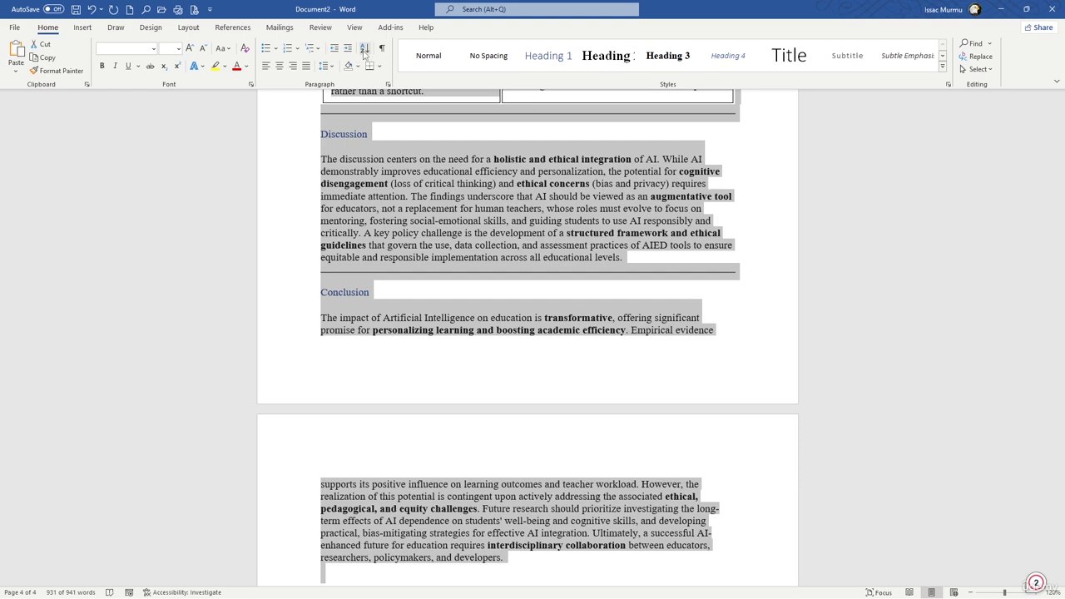
- Set the line spacing of the selected body text, through the end of the Conclusion, to 1.15
click(327, 66)
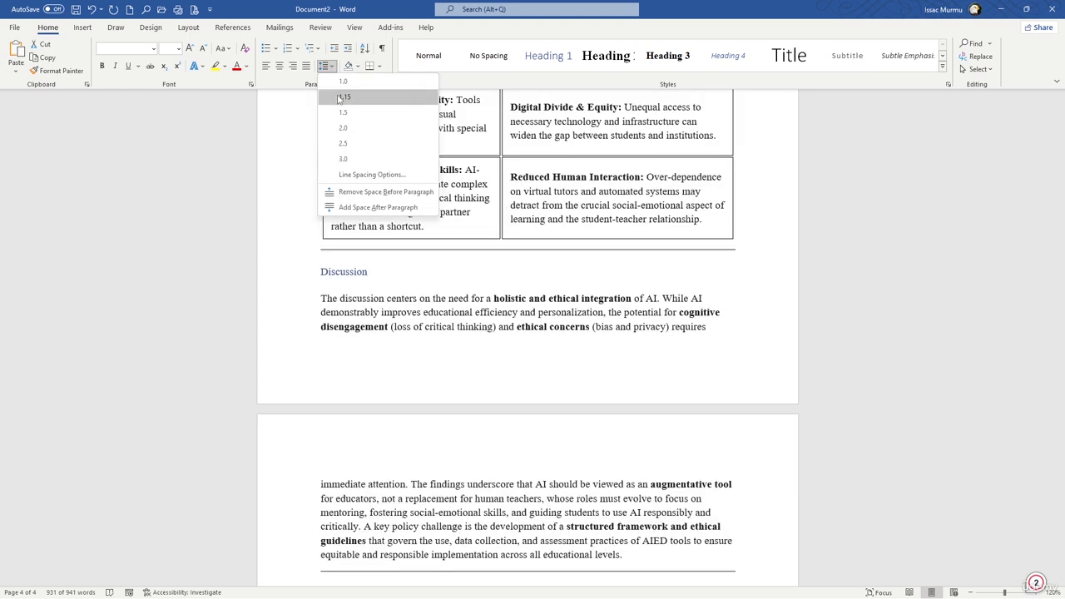
click(340, 97)
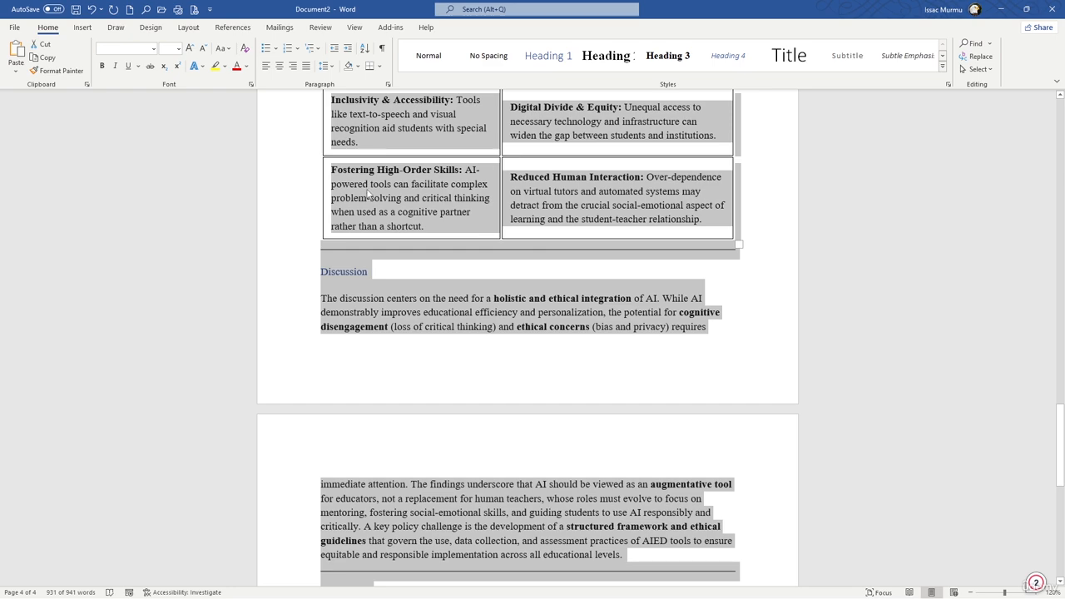
scroll(585, 289, down, 3)
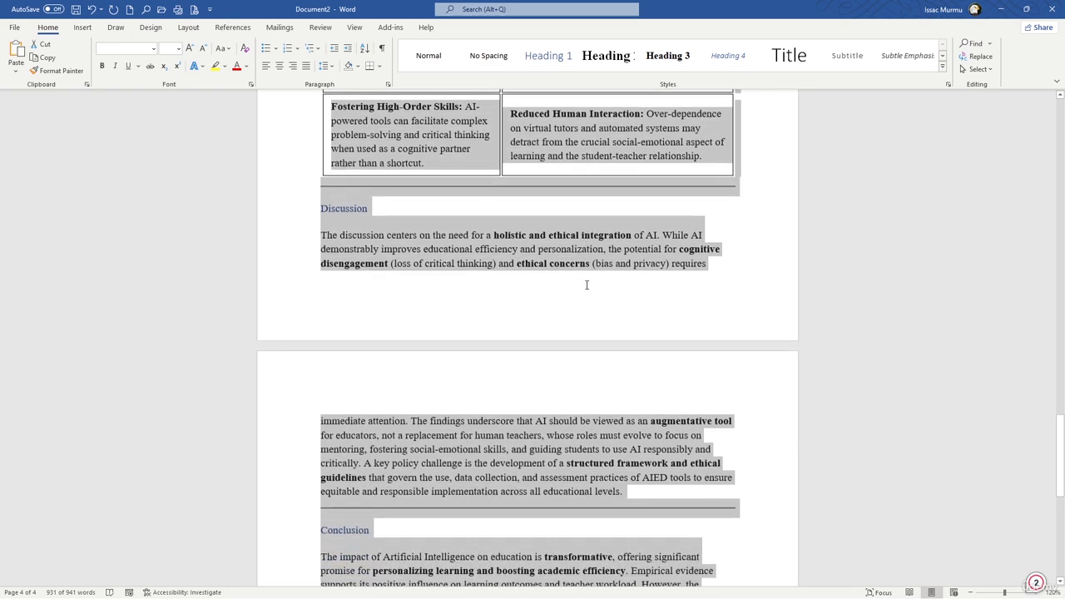
scroll(594, 258, down, 5)
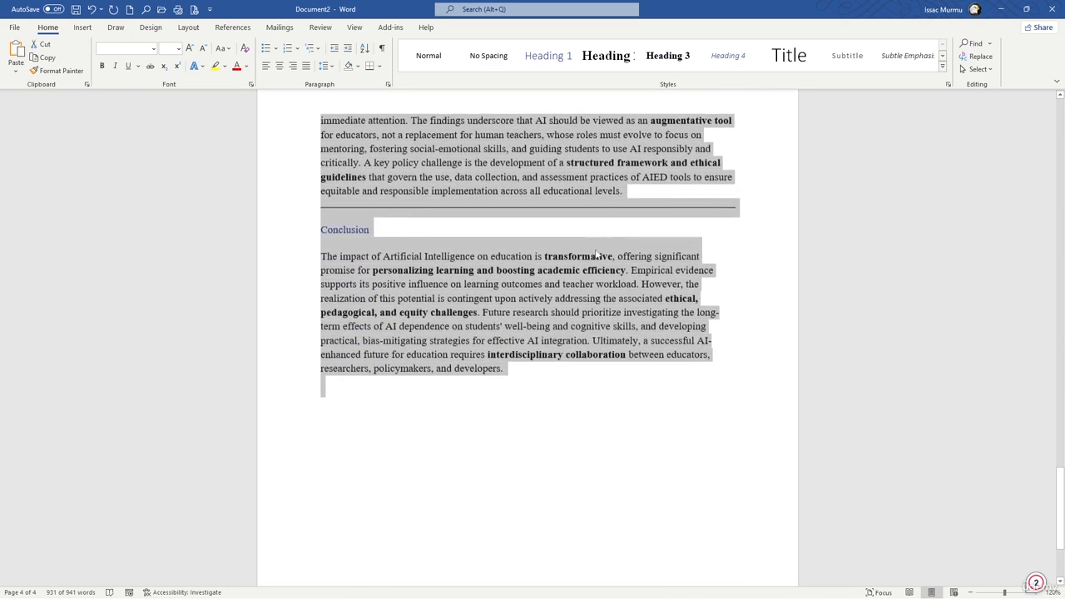
click(562, 228)
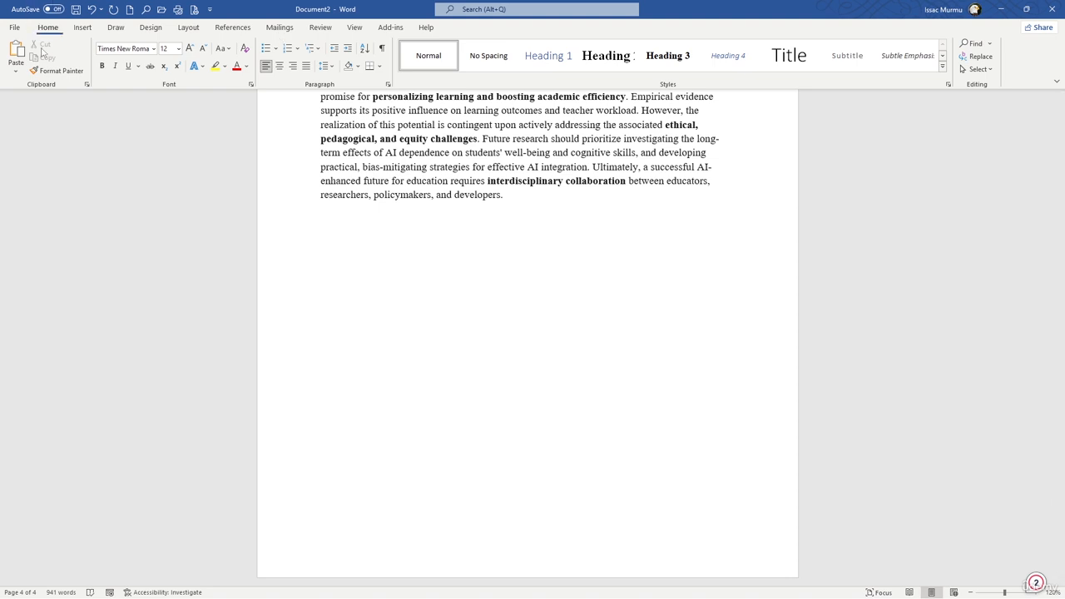
- Start a new citation source of type Journal Article on the empty line below the Conclusion paragraph
scroll(352, 167, up, 5)
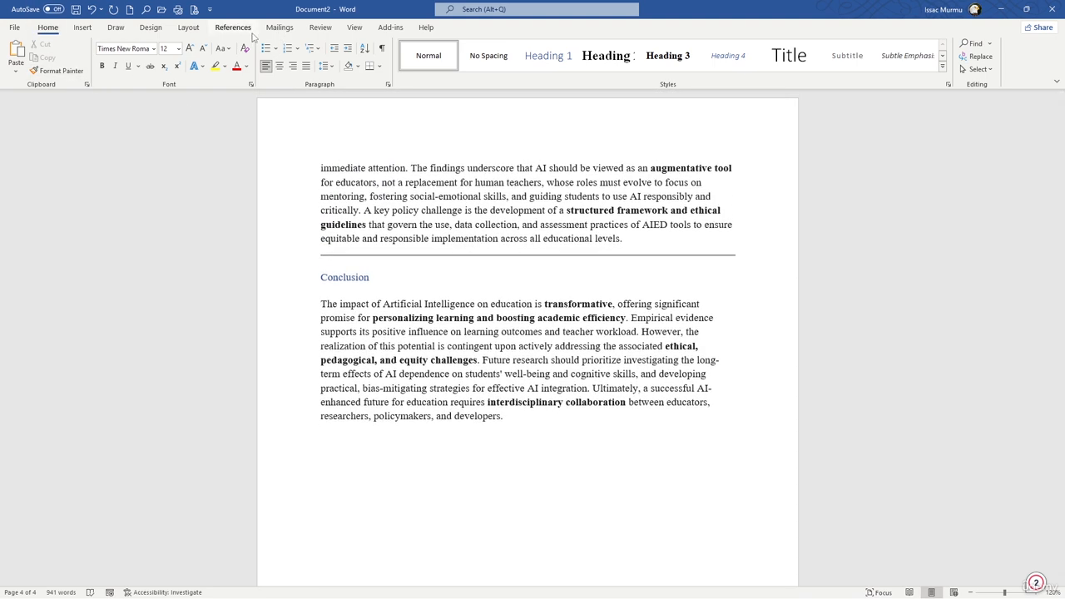
click(246, 31)
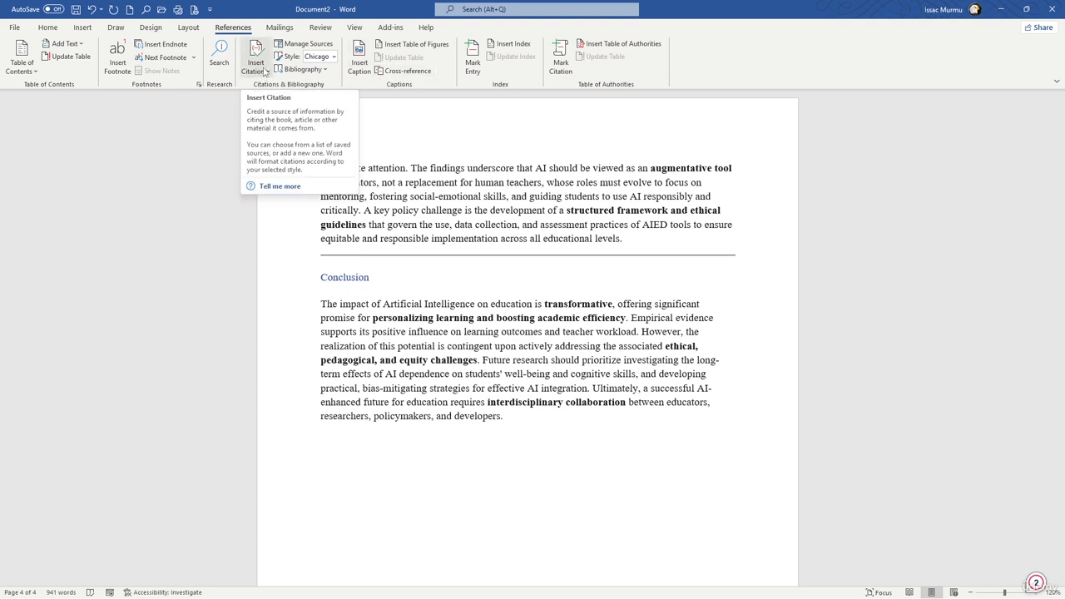
click(266, 72)
click(268, 86)
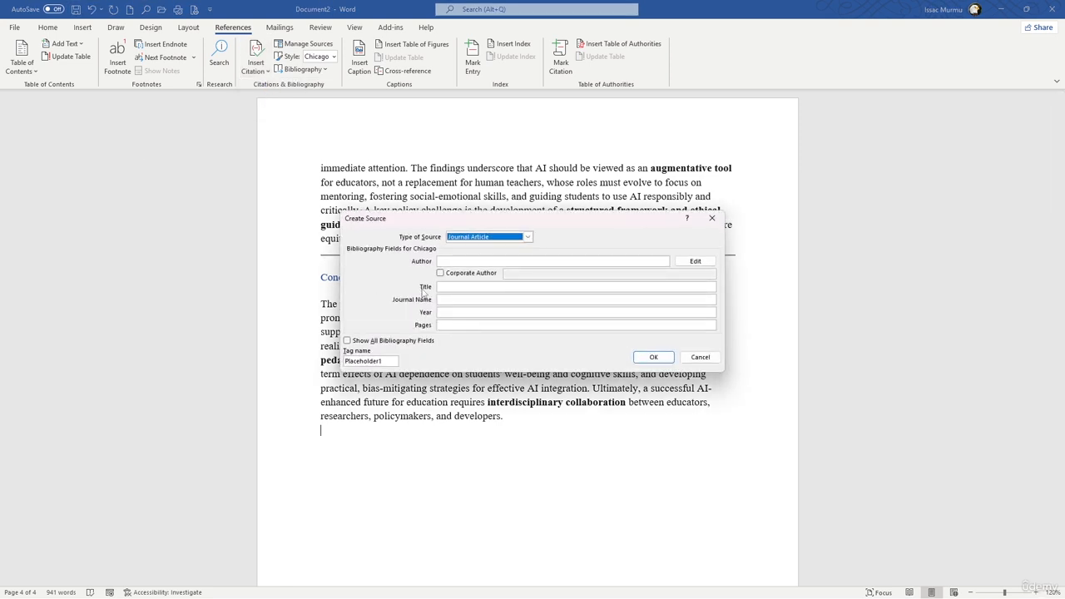
click(526, 237)
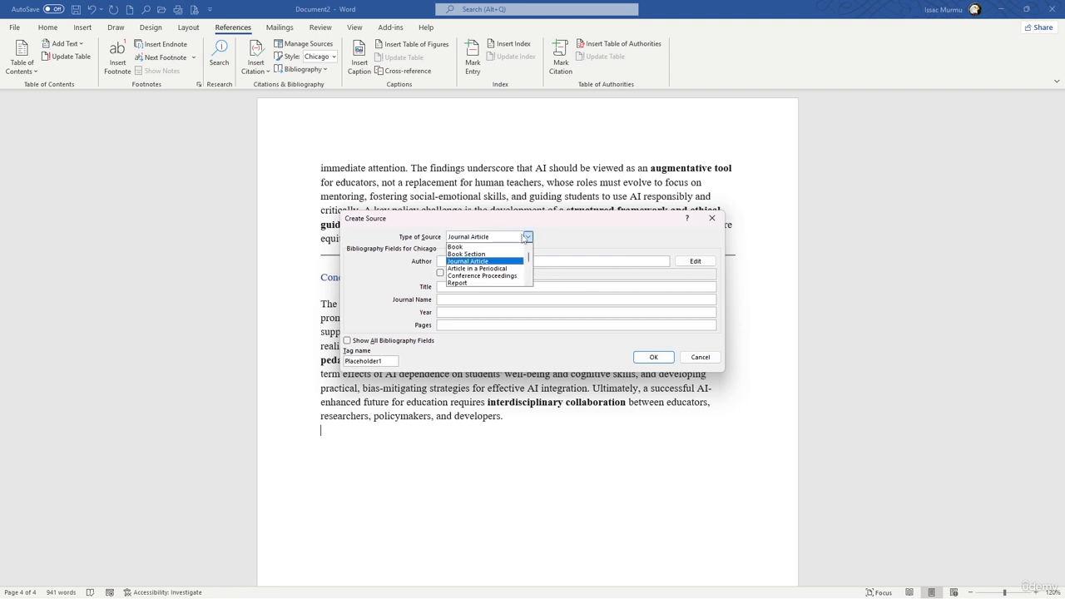
click(497, 262)
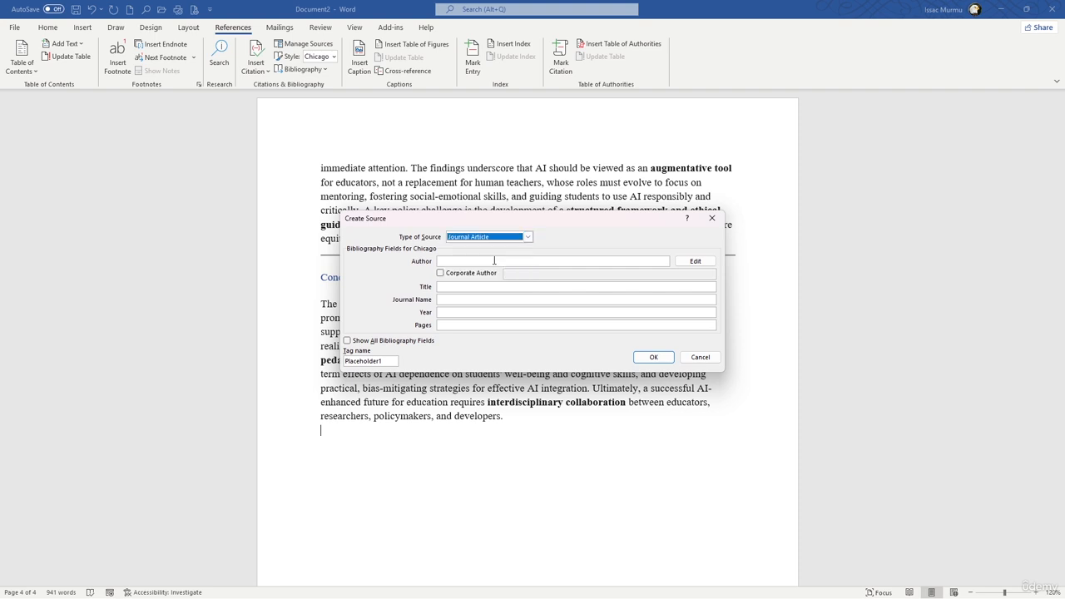
- Enter the author's name and the title "AI adn the Future of Education" for the new source
click(468, 262)
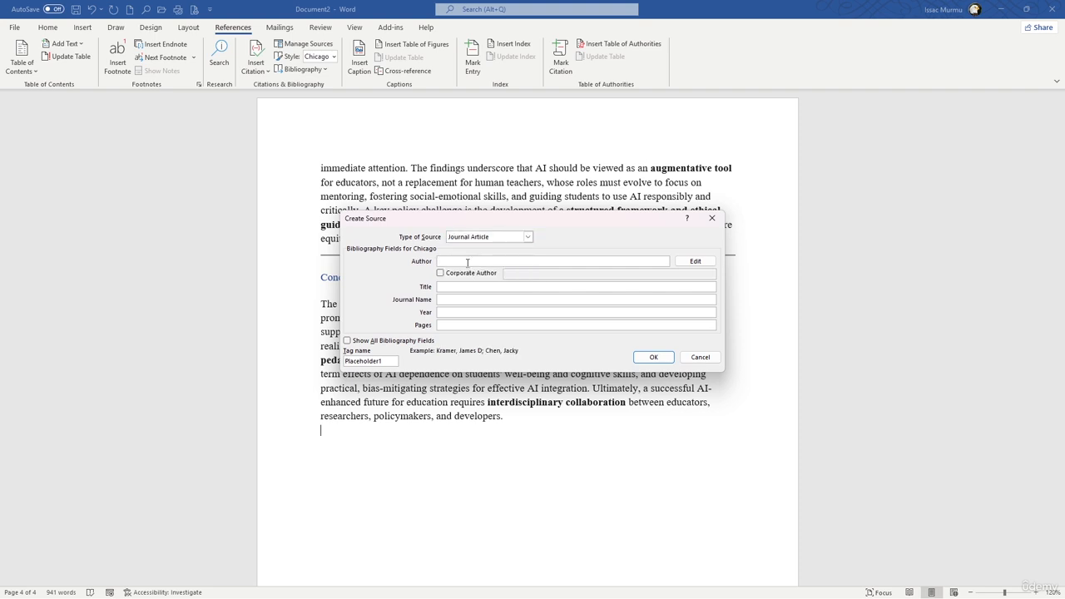
text(Johnson,Mark)
click(447, 286)
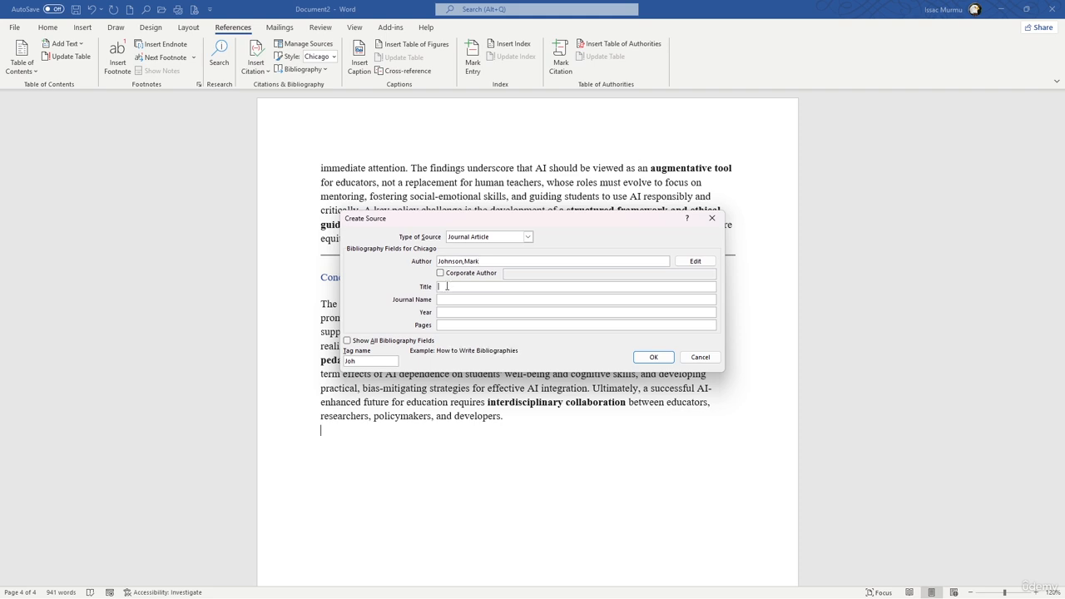
text(AI adn the Future)
key(BackSpace)
key(BackSpace)
text(ure of Educatio)
- Set the source's journal name to "Educational Technology Review" and year to 2023, and insert the citation
click(451, 301)
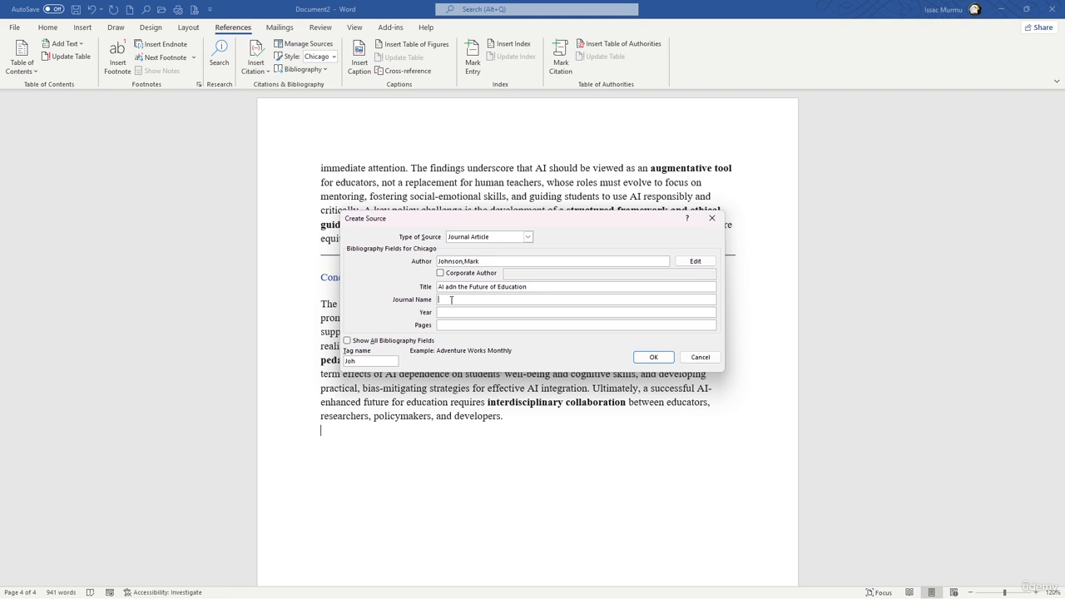
text(Educational Technology Review)
click(451, 311)
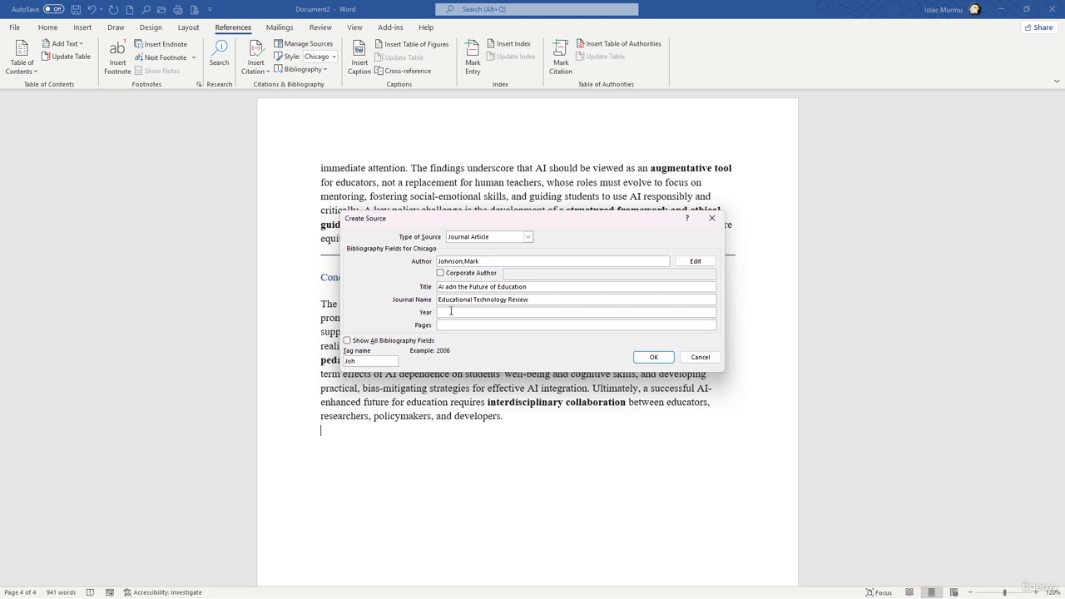
text(2023)
click(654, 357)
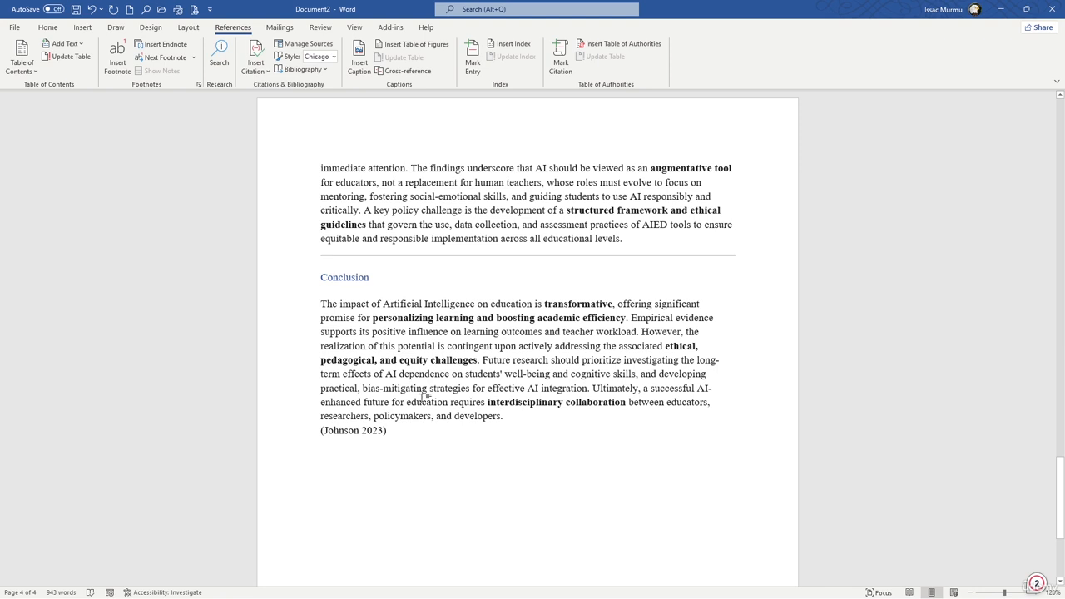
- Insert a built-in References bibliography on a new line below the in-text citation at the document's end
scroll(421, 399, down, 1)
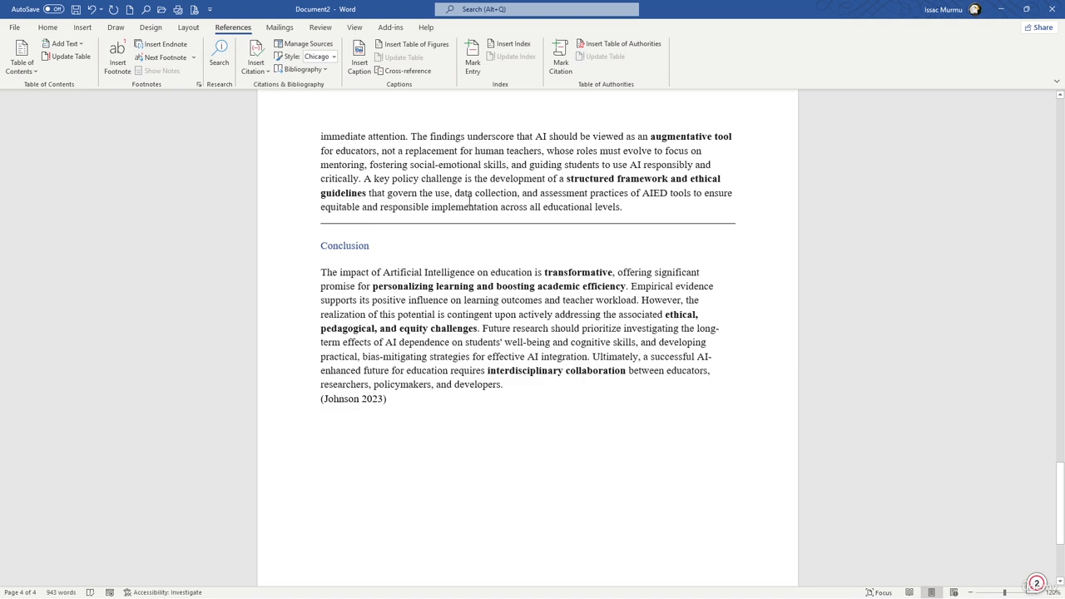
scroll(470, 202, up, 4)
scroll(377, 106, down, 1)
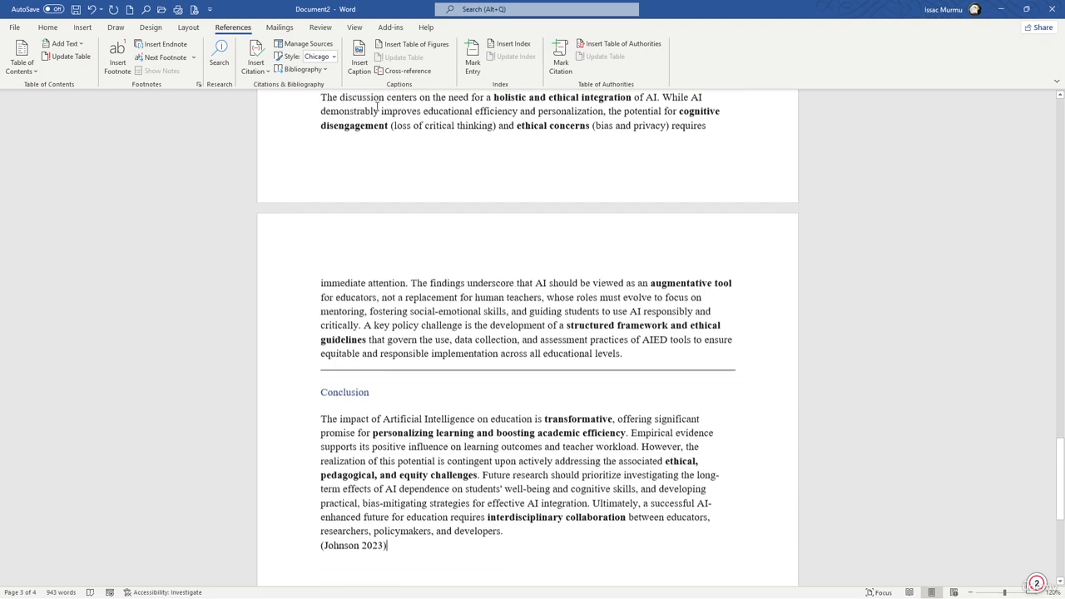
scroll(376, 106, down, 1)
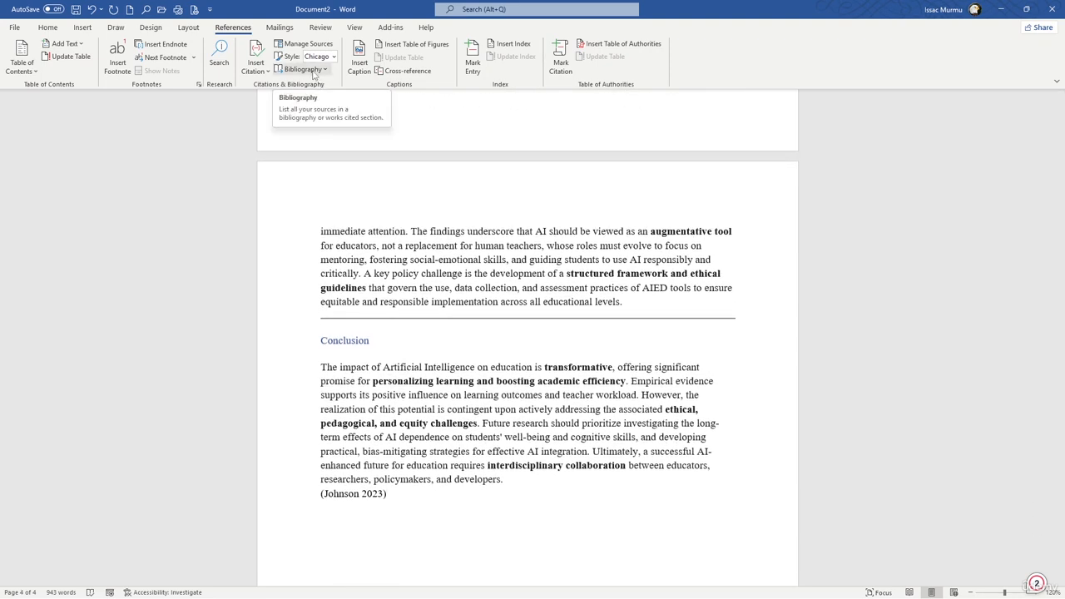
click(312, 74)
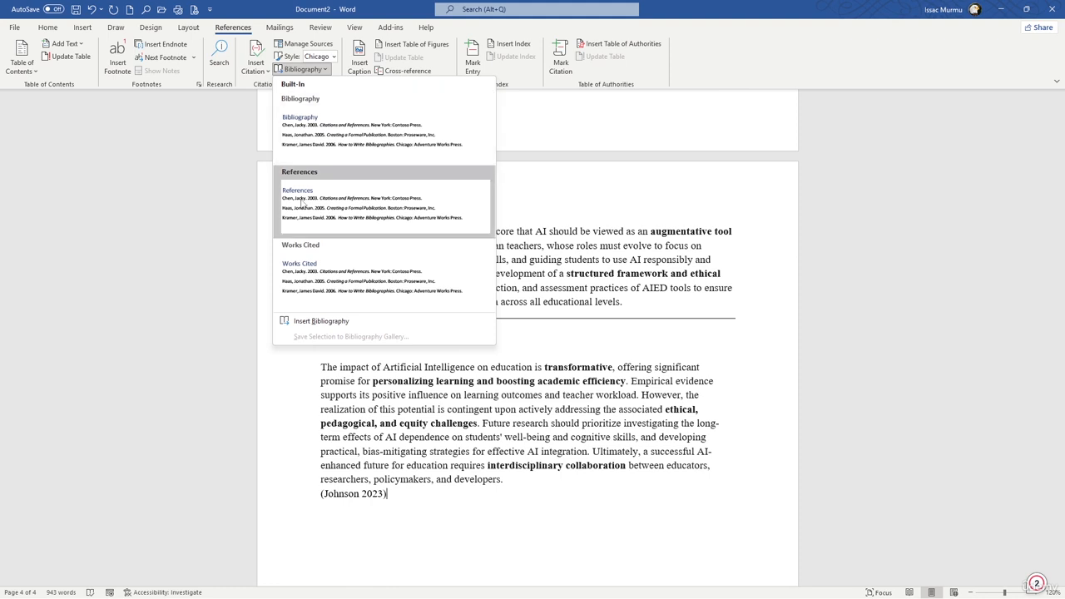
click(415, 491)
key(Return)
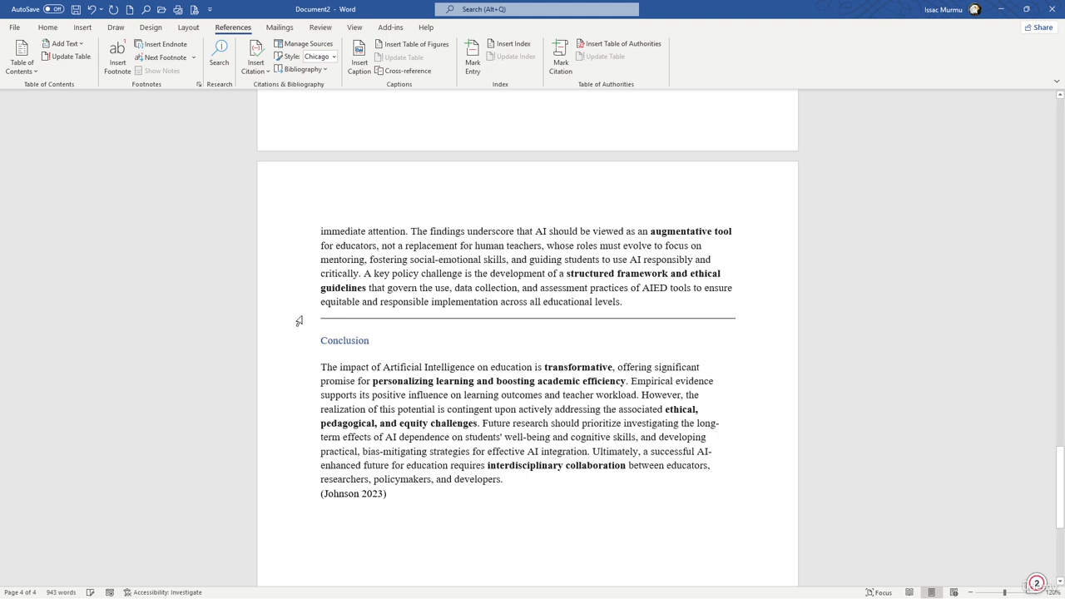
click(303, 70)
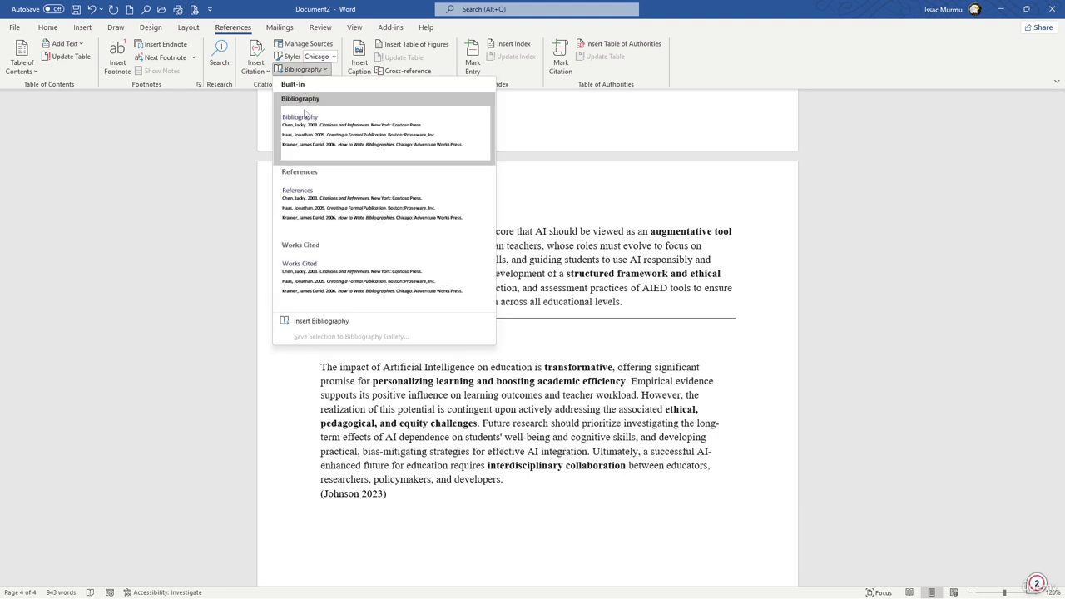
click(326, 202)
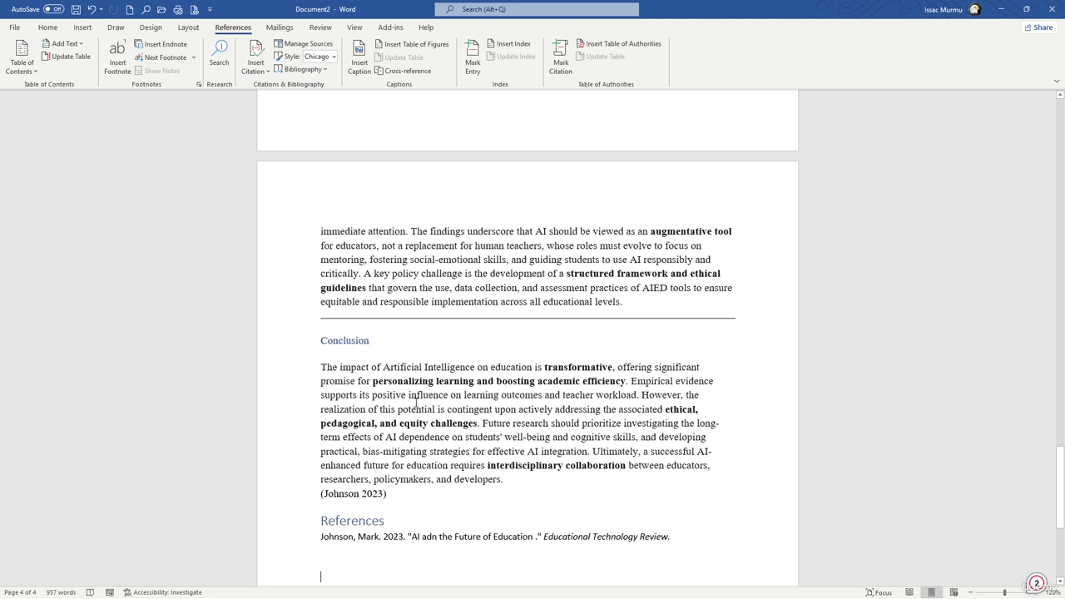
scroll(555, 450, down, 3)
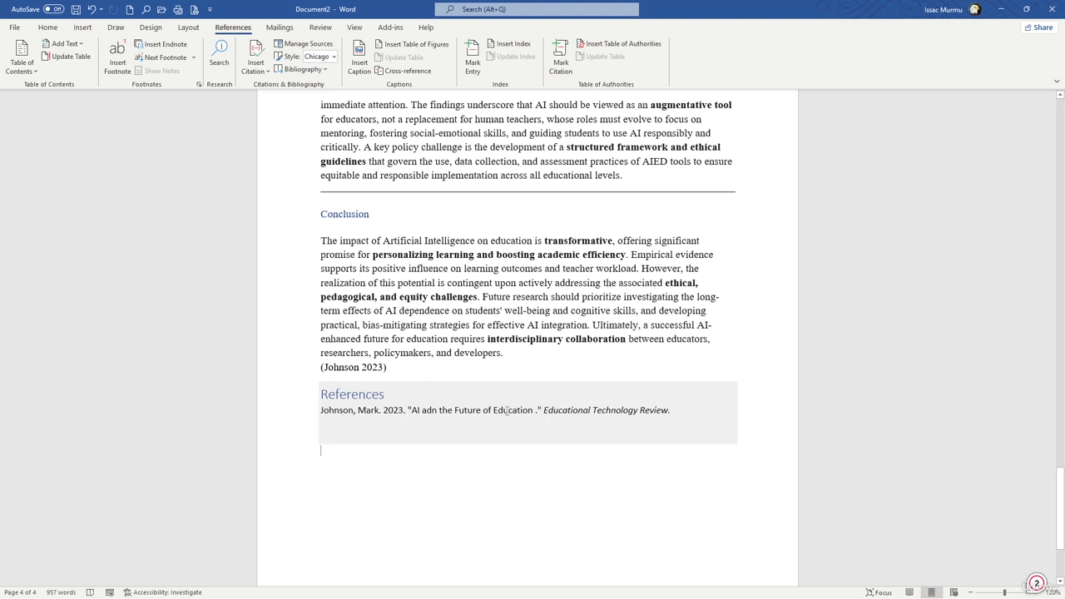
click(507, 410)
triple_click(564, 410)
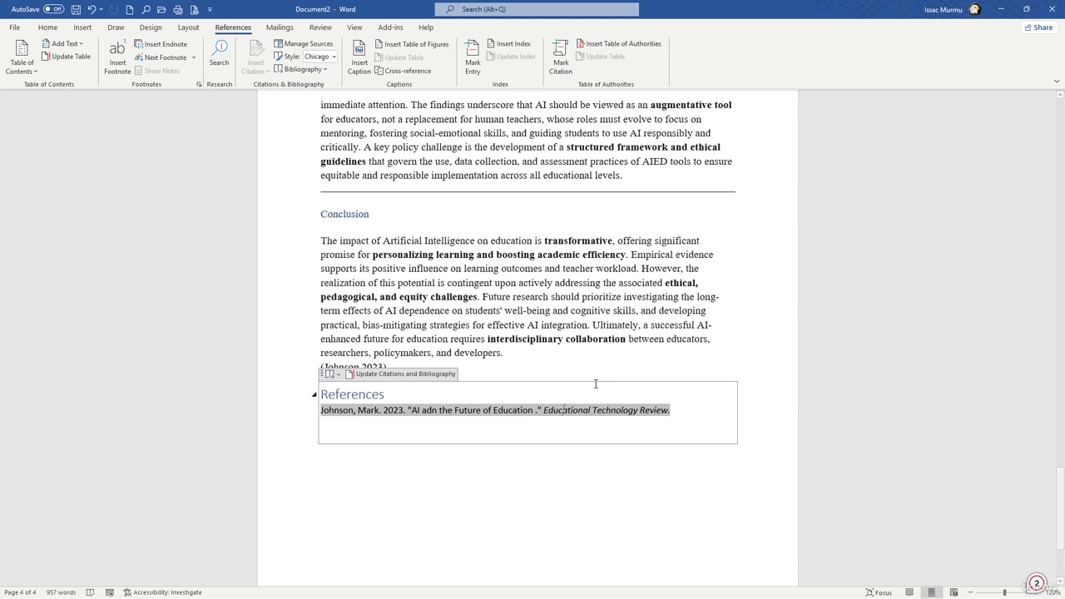
click(549, 430)
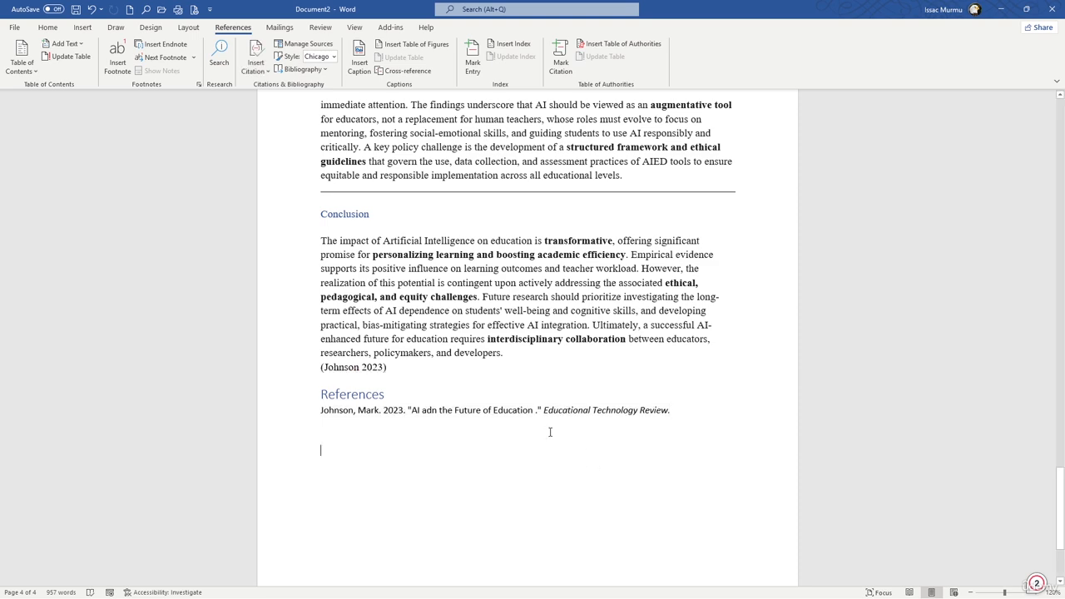
- Add an empty paragraph after the Introduction text, above the line before Literature Review
scroll(435, 295, up, 8)
scroll(383, 215, up, 7)
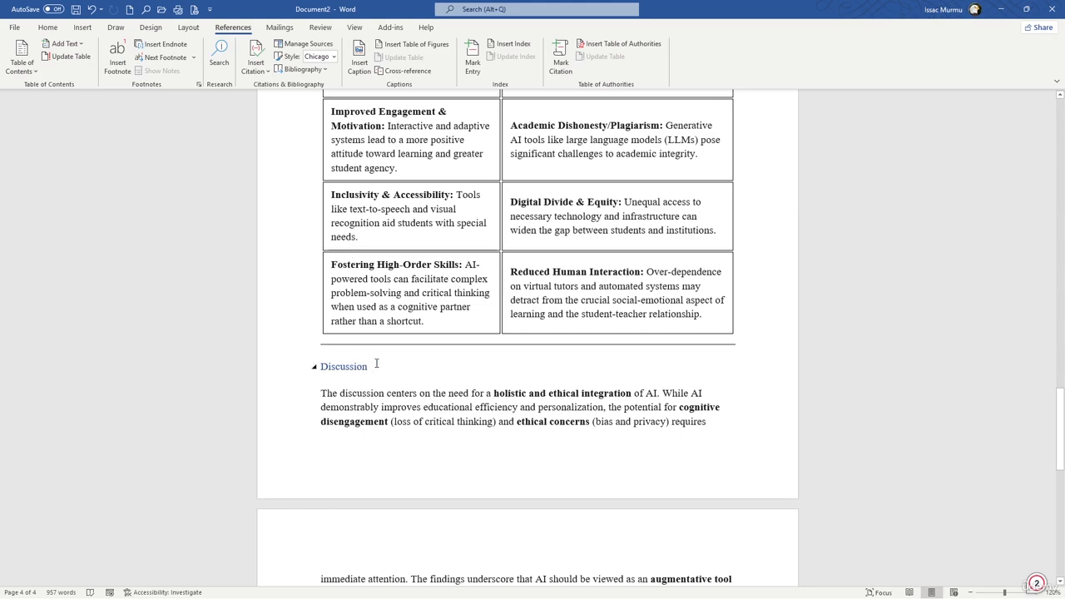
scroll(372, 296, up, 12)
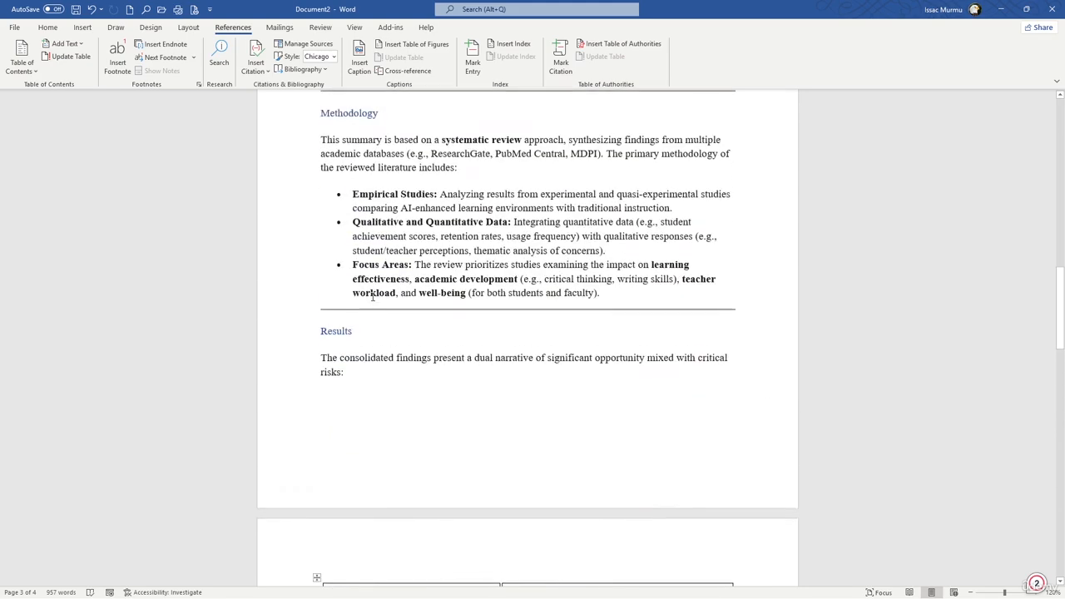
scroll(373, 296, up, 10)
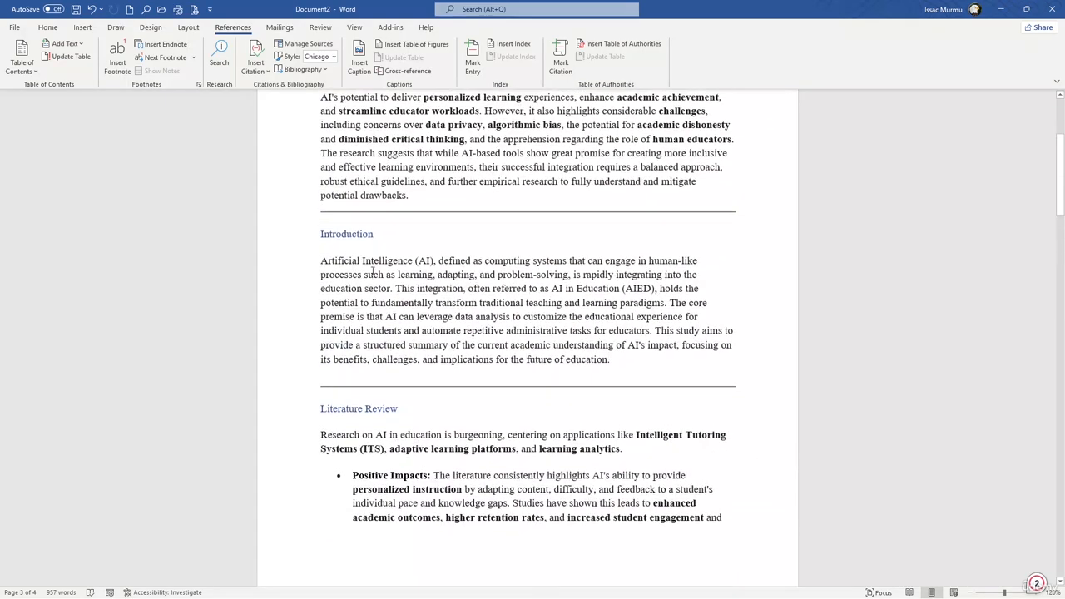
click(637, 363)
key(Return)
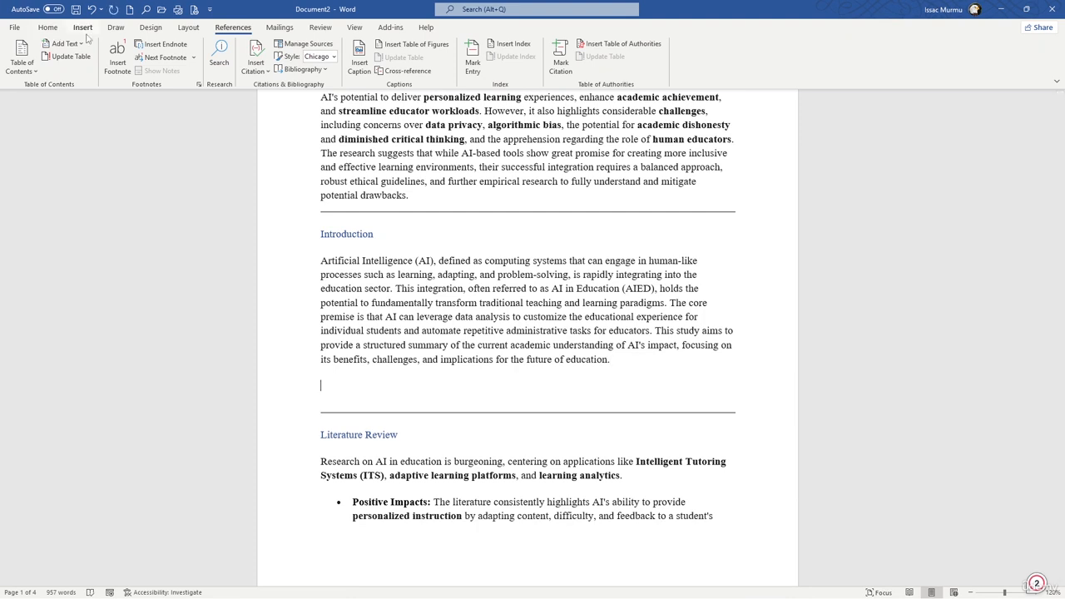
- Search online pictures for "AI Tools" and insert the image of a robot and a child at a desk below the Introduction
click(83, 27)
click(128, 63)
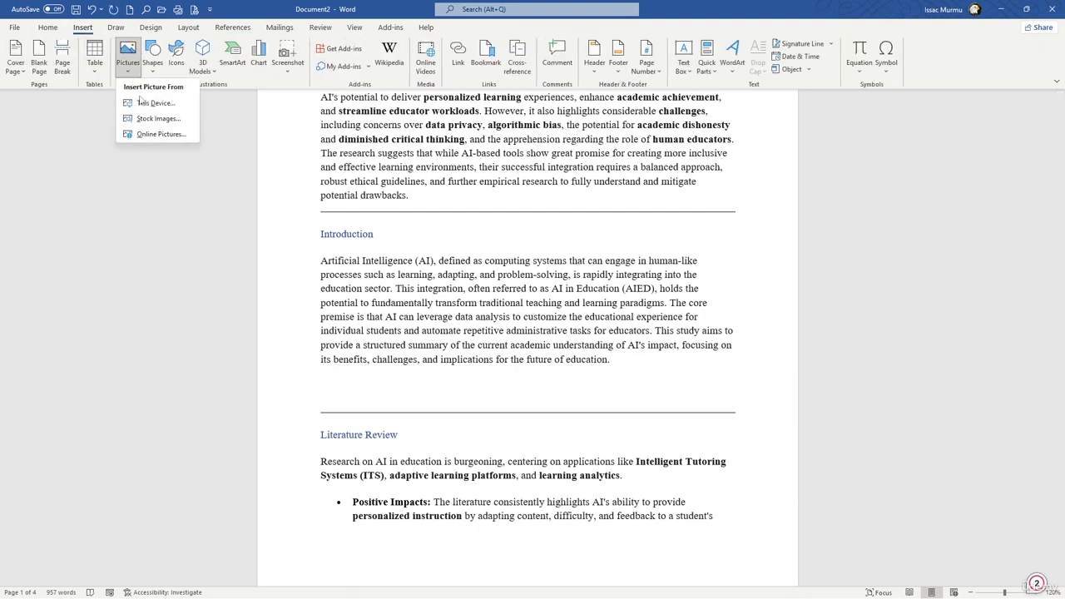
click(158, 135)
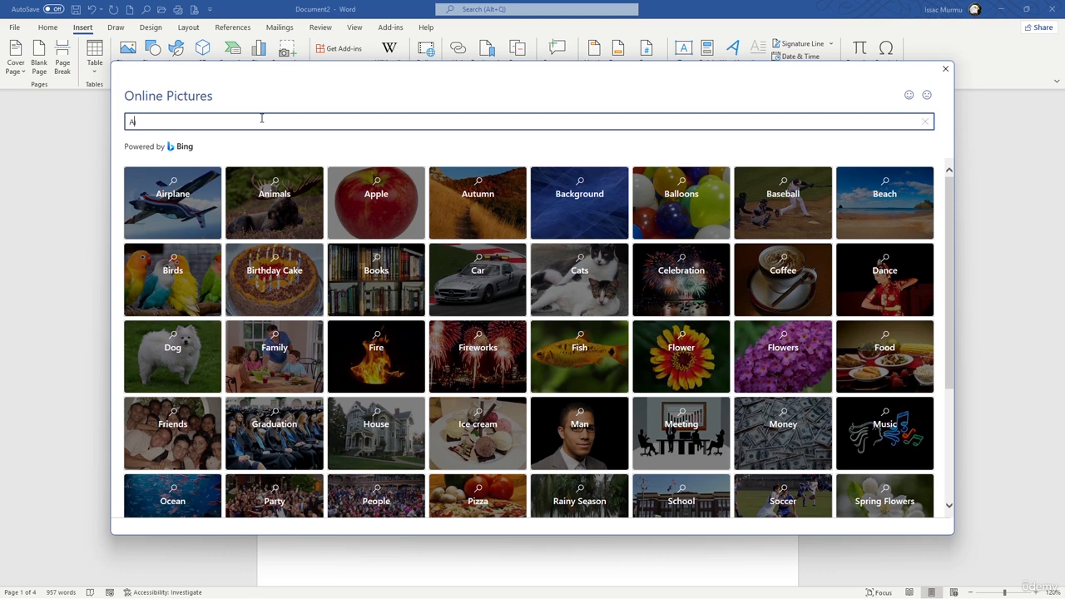
text(Al)
key(Return)
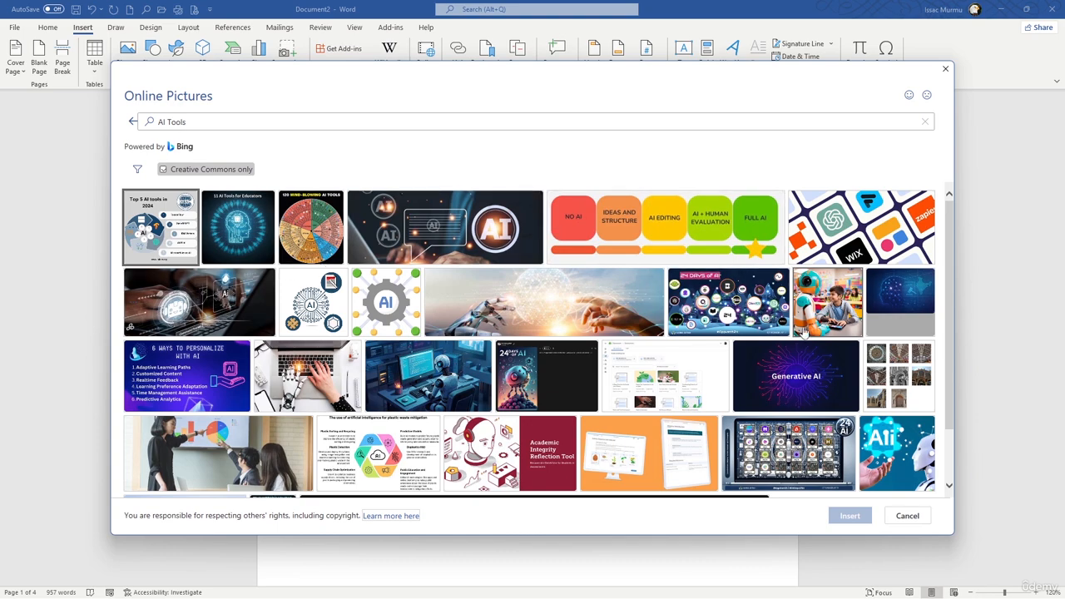
click(829, 301)
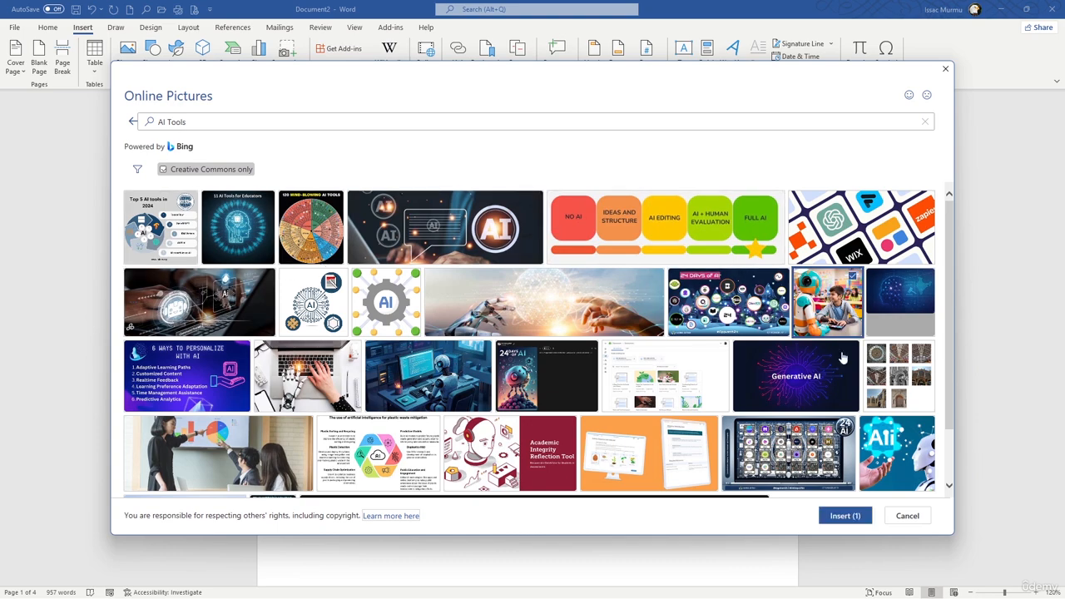
click(845, 517)
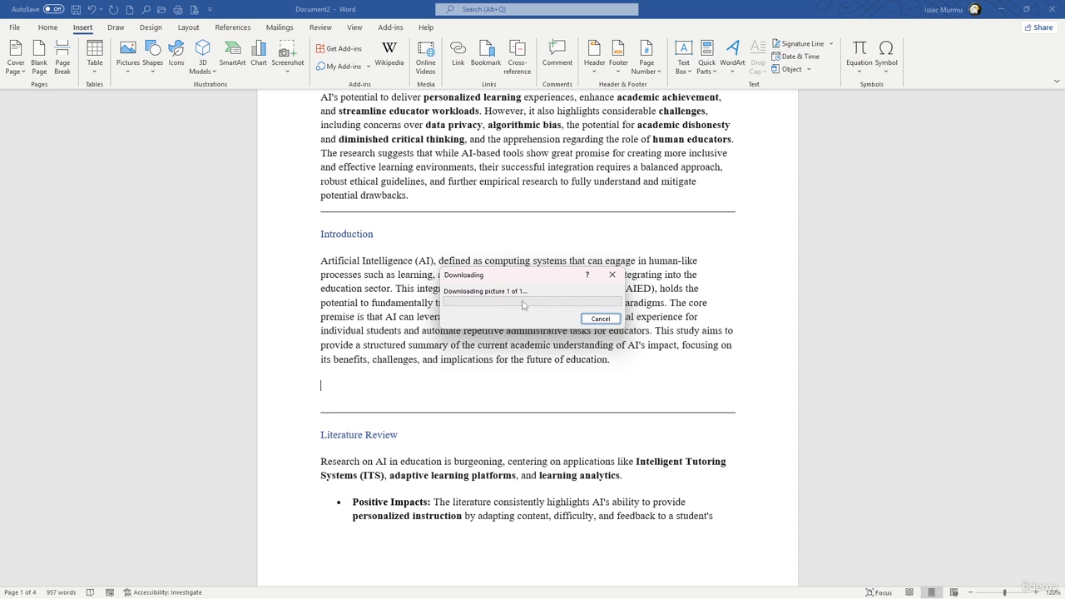
scroll(524, 300, up, 4)
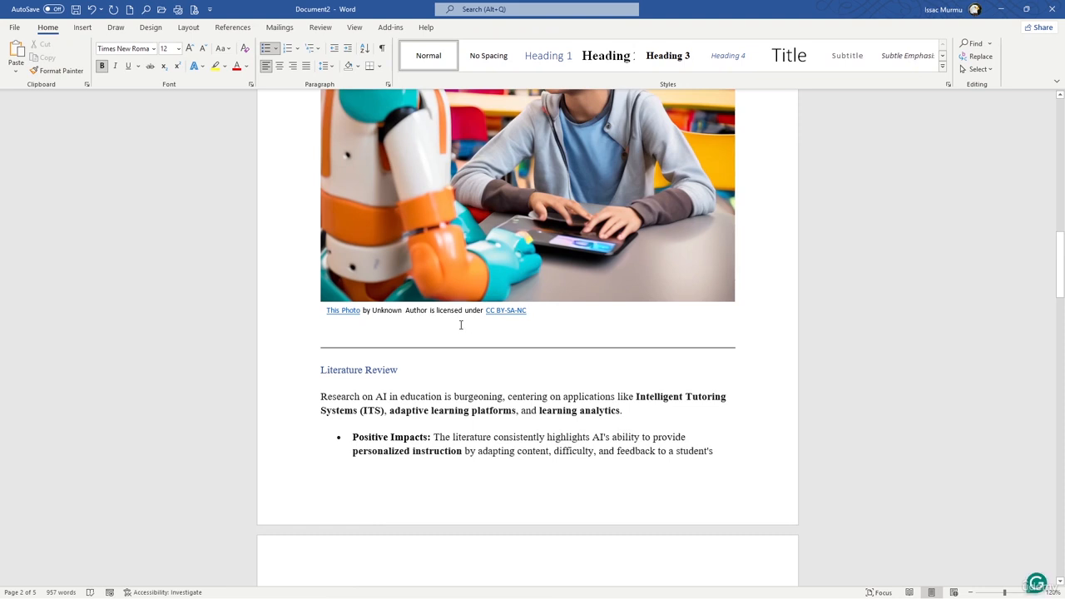
- Delete the photo attribution text box beneath the picture of the robot and child
scroll(460, 325, up, 3)
click(420, 470)
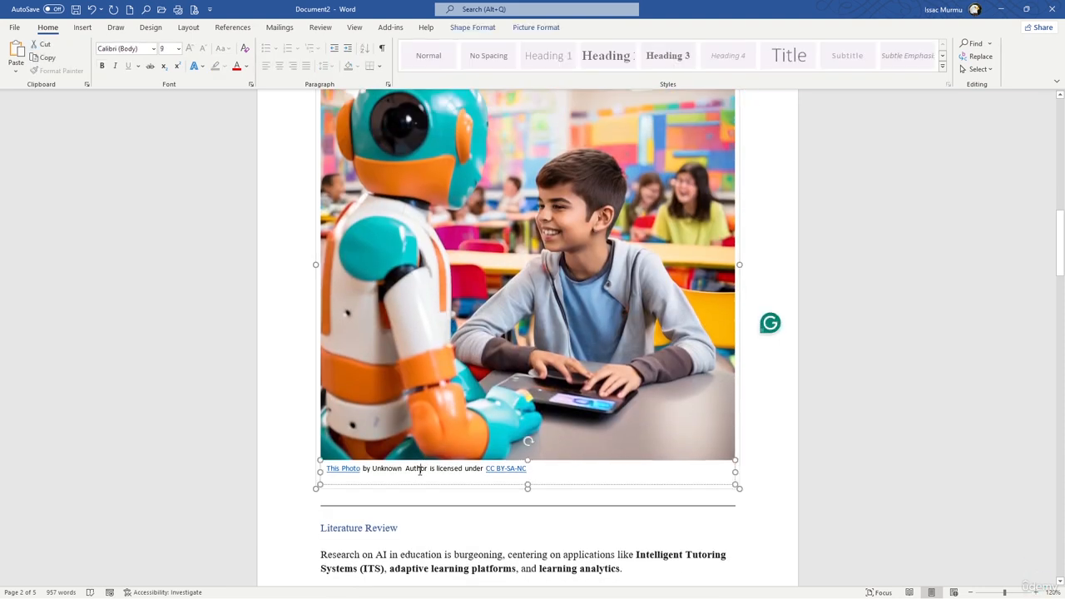
click(420, 471)
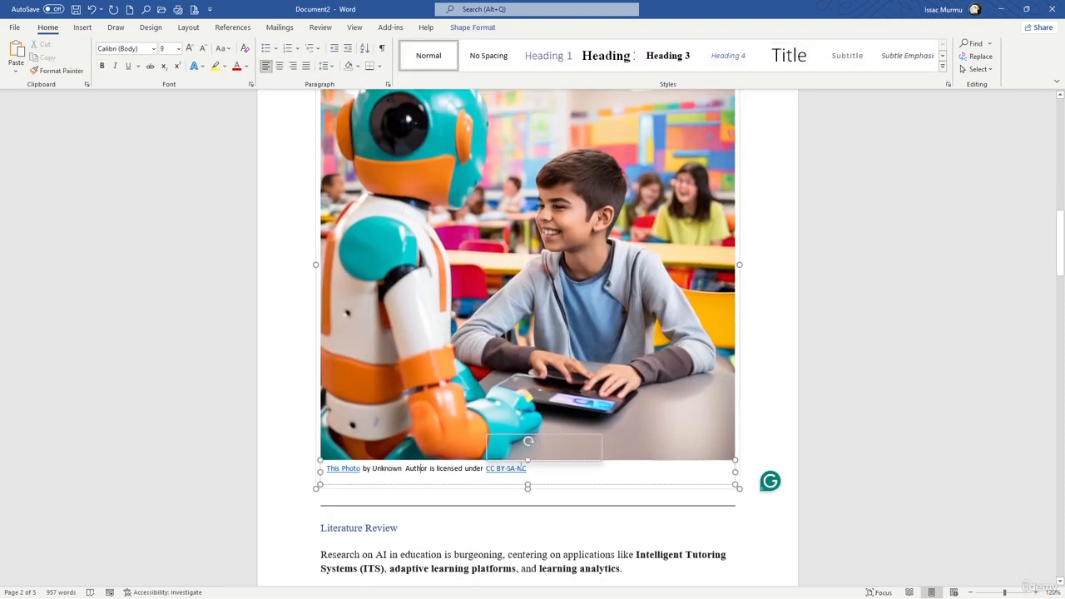
click(517, 462)
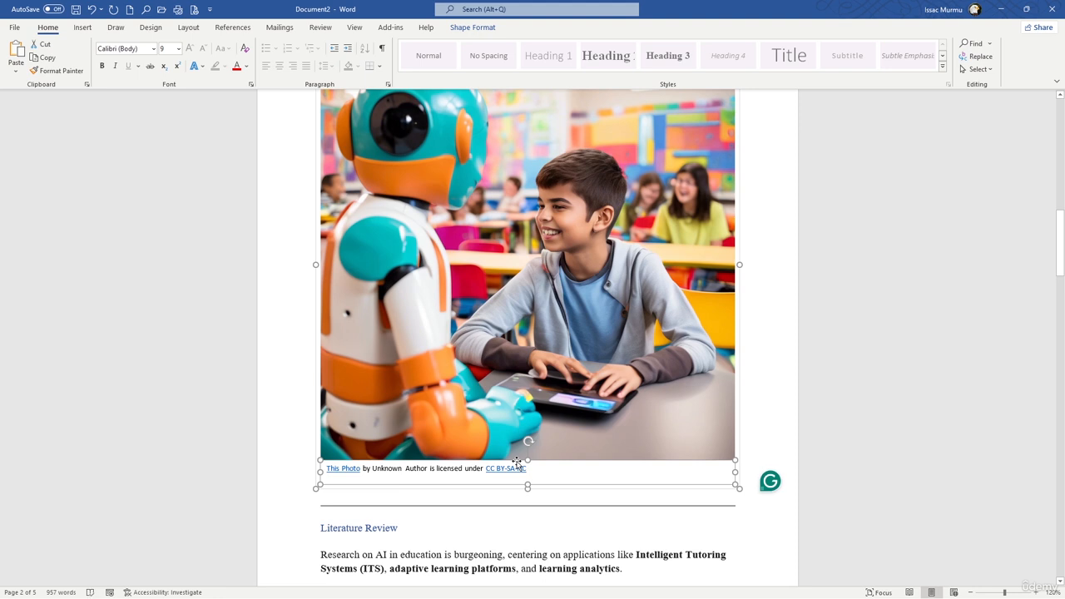
key(Delete)
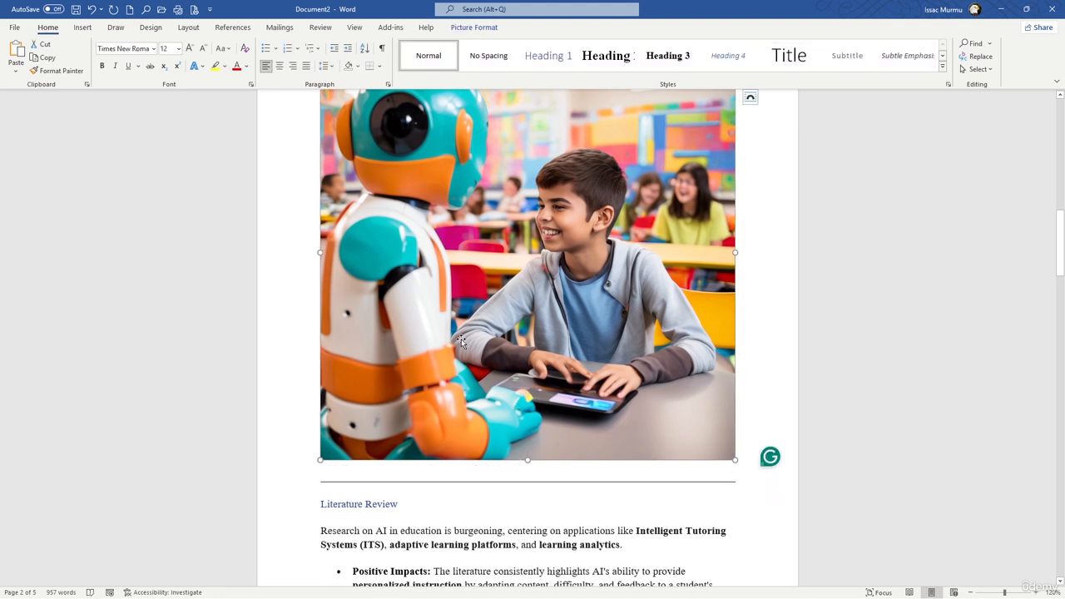
right_click(507, 336)
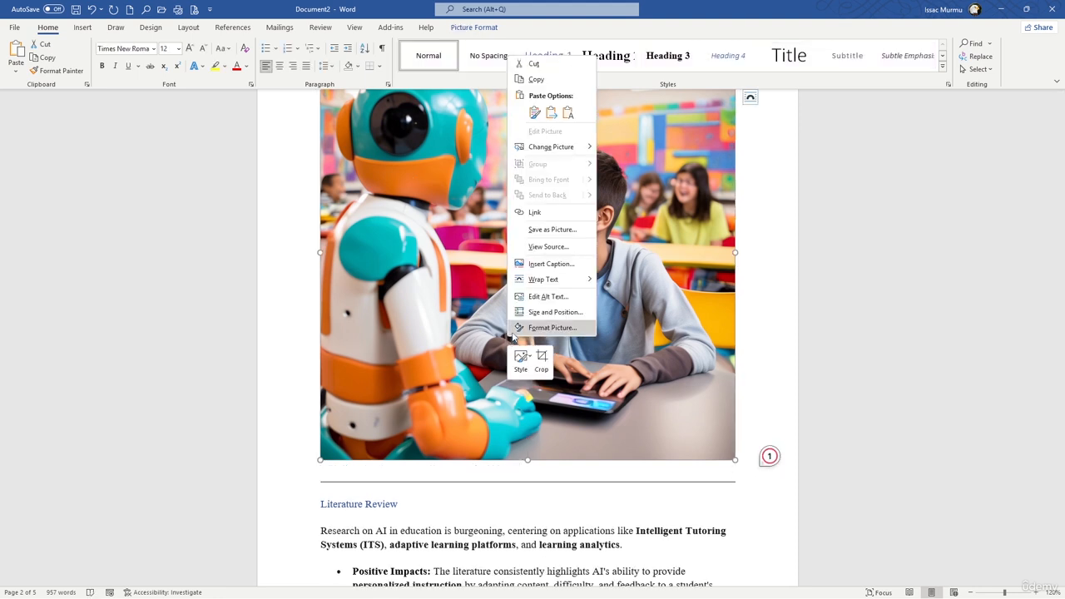
click(545, 278)
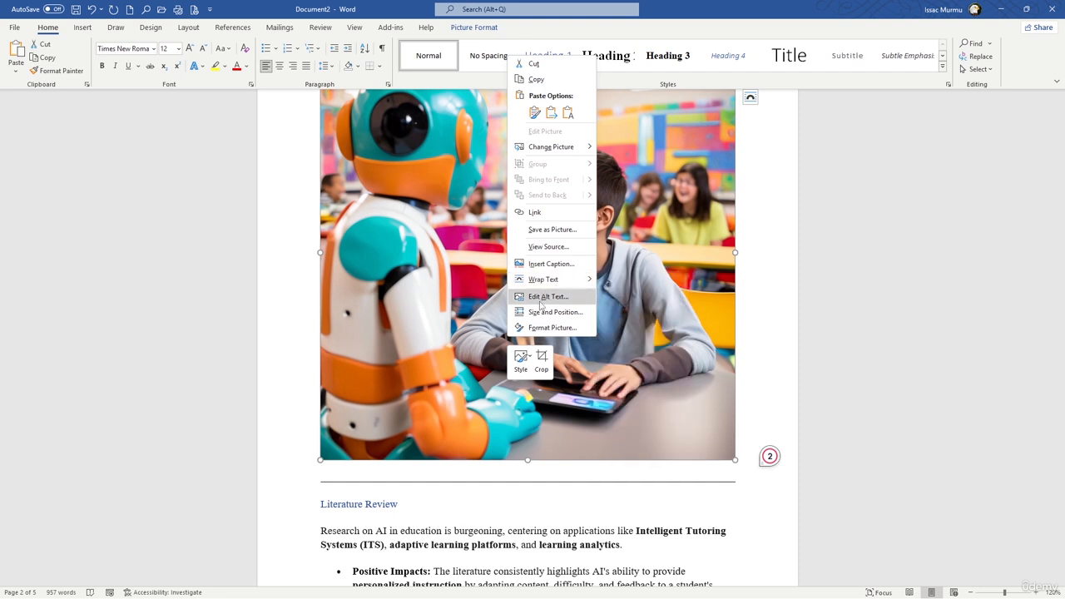
click(453, 325)
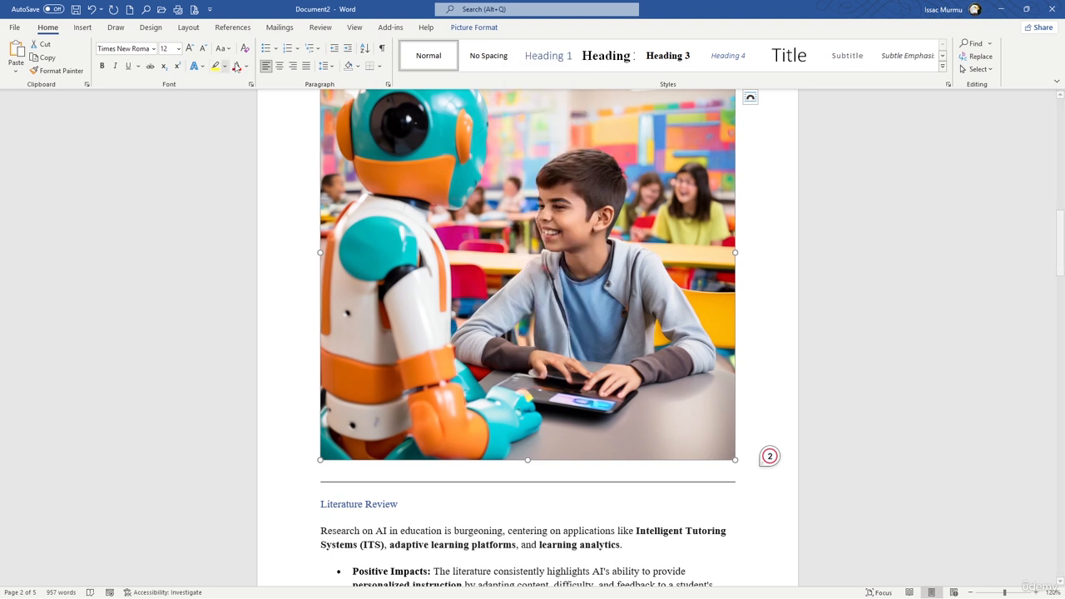
click(85, 29)
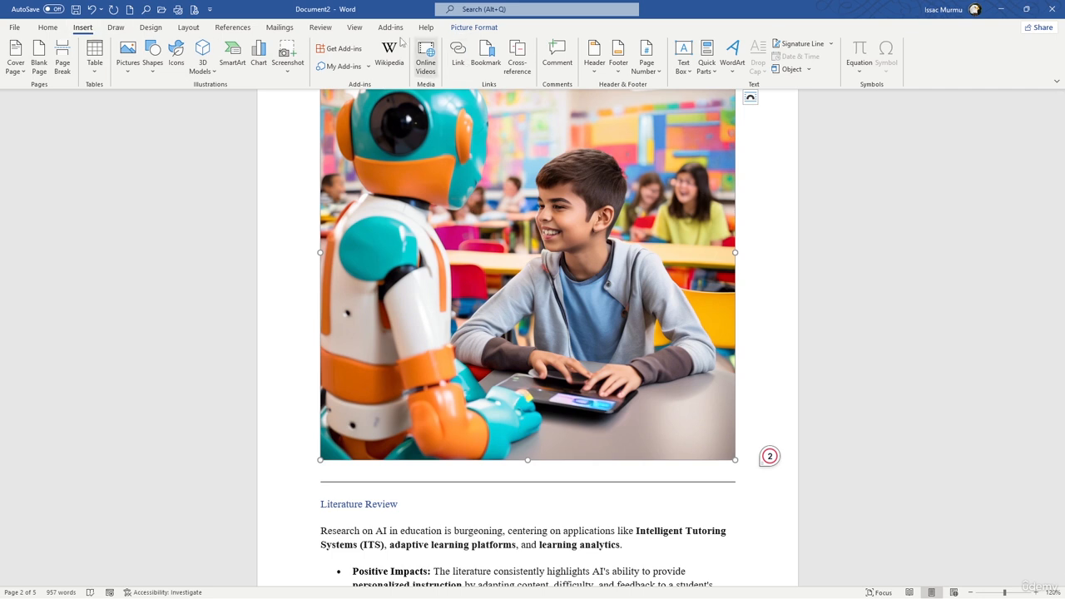
- Insert the caption "Figure 1: AI Tools in Class roomManagment" below the picture, using the Figure label
right_click(517, 356)
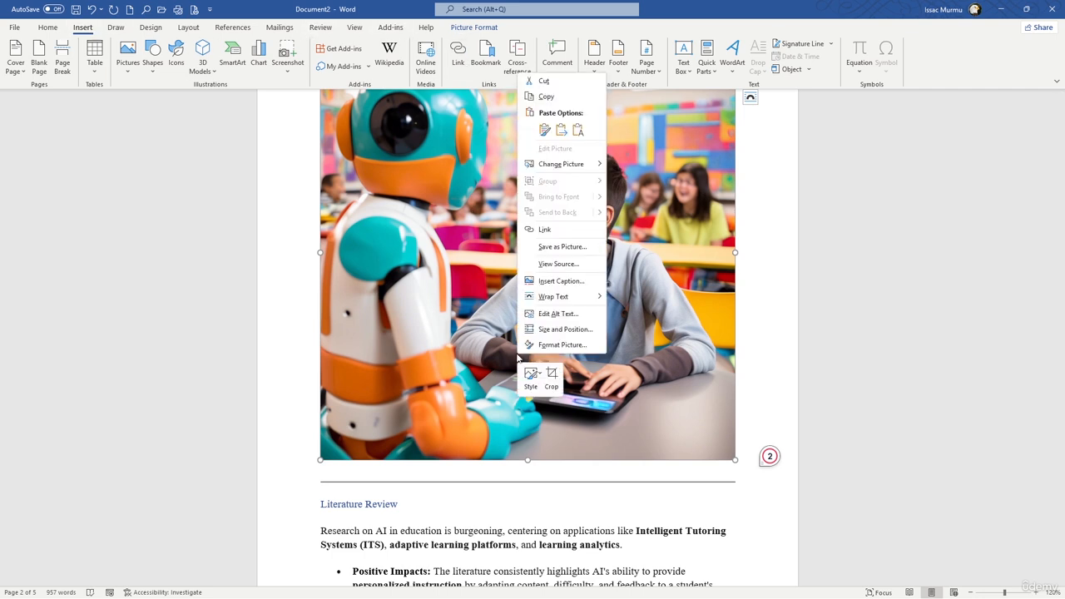
click(574, 285)
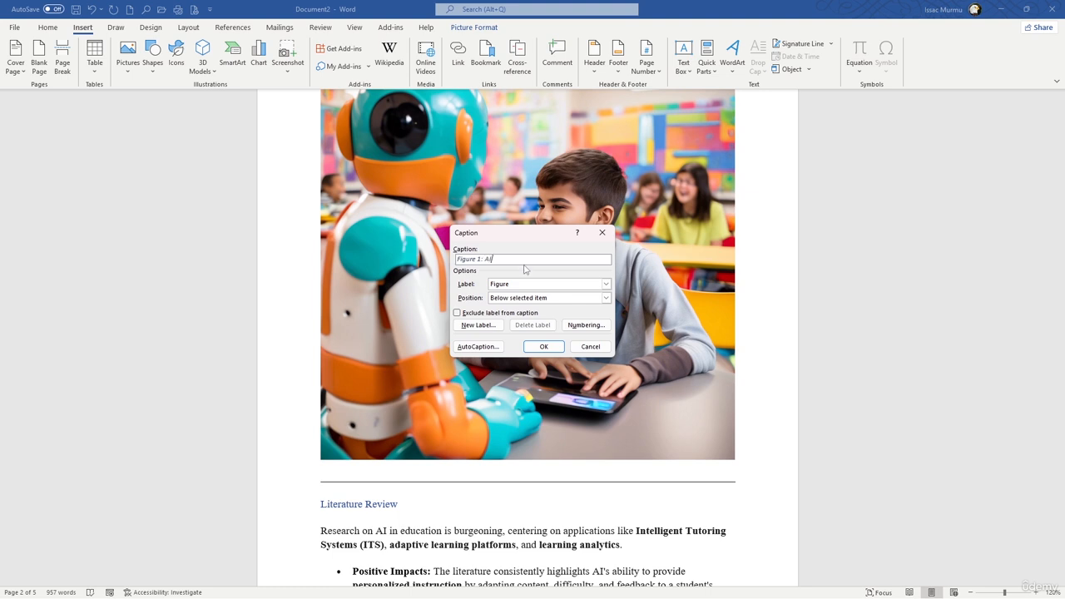
text(Tools in Class roomManagment)
click(544, 347)
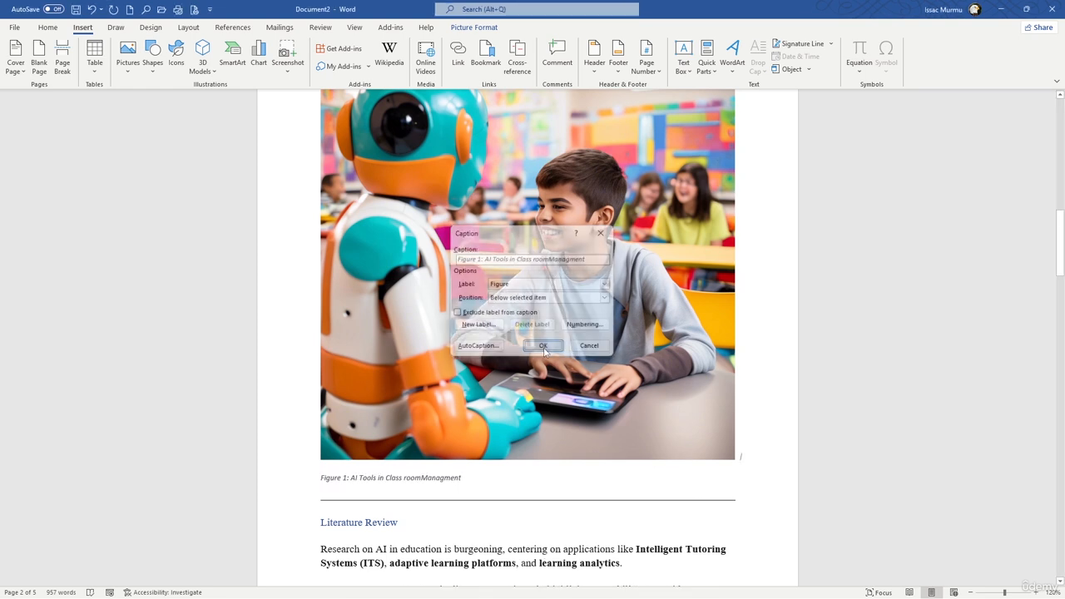
- Separate "room" and "Managment" with a space in the picture's caption and correct the misspelled word to "Management"
click(423, 478)
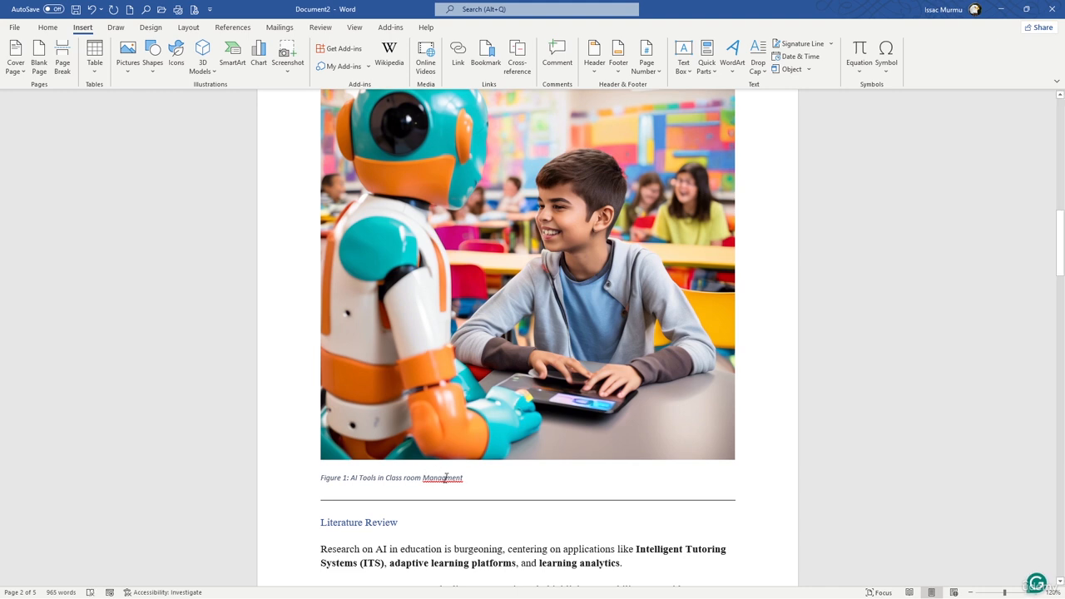
right_click(445, 478)
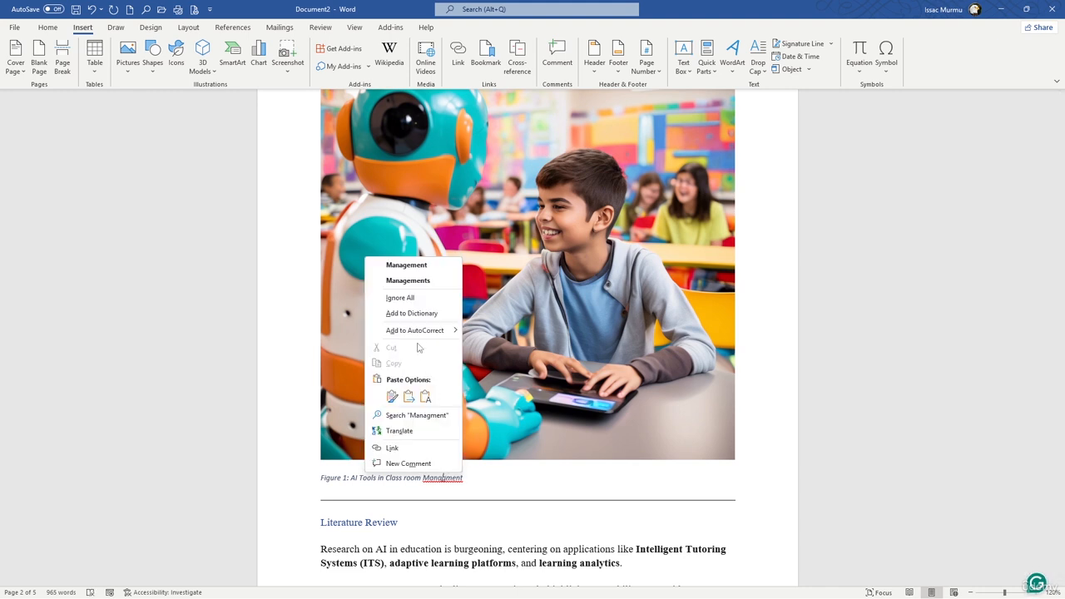
click(423, 272)
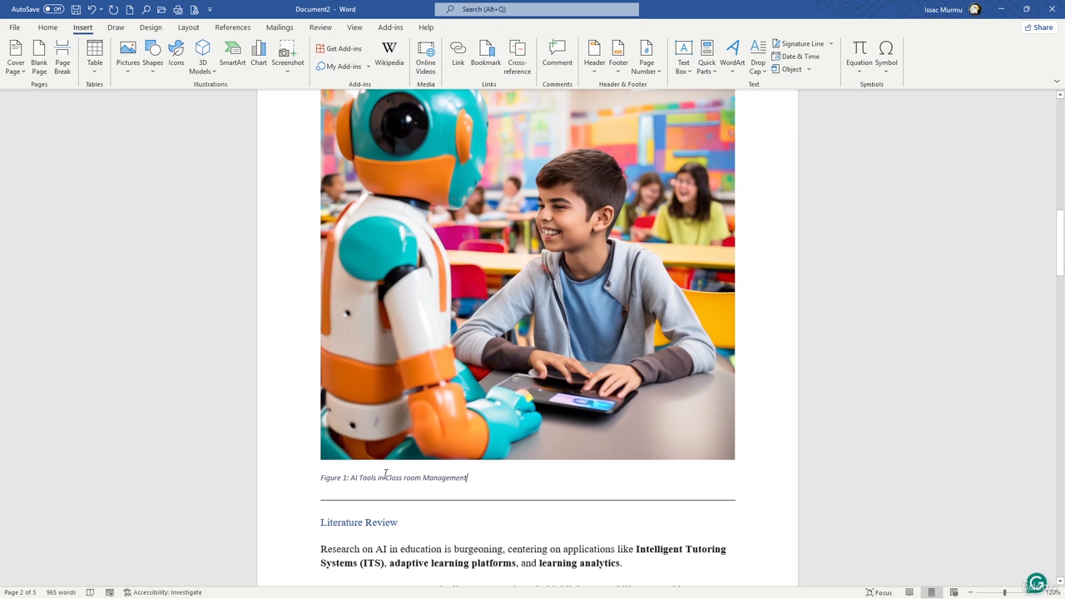
- Insert a table of figures for the Figure label below the picture's caption, and delete its entry again
click(231, 29)
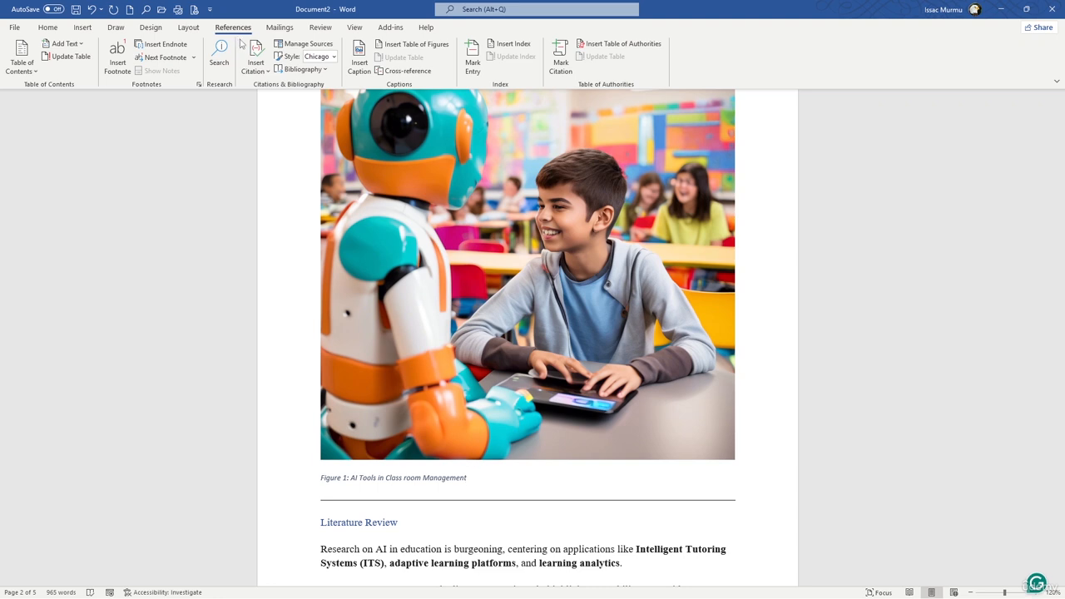
click(406, 47)
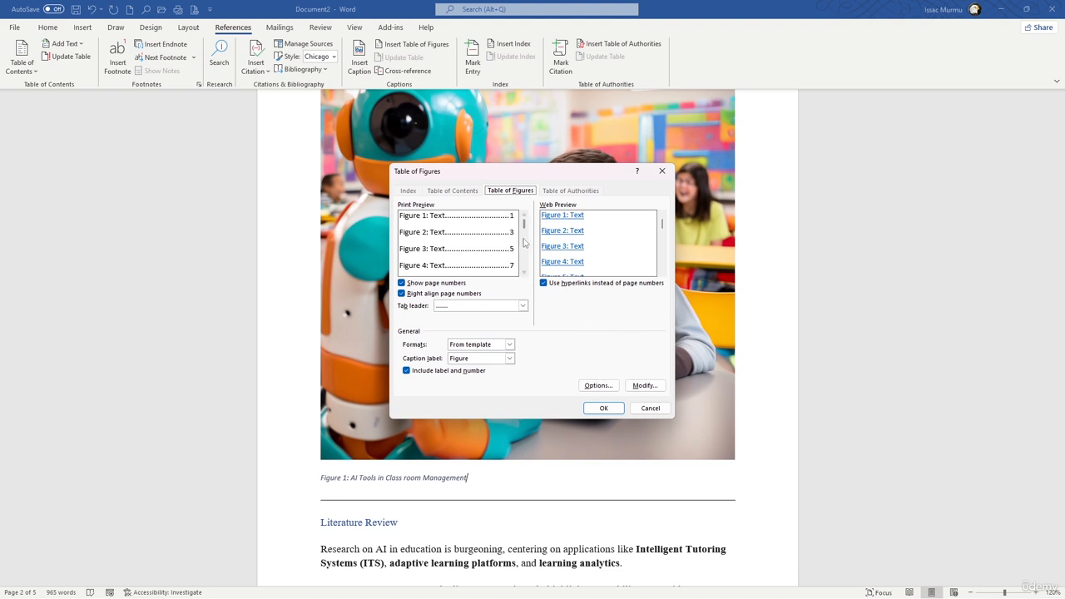
click(603, 408)
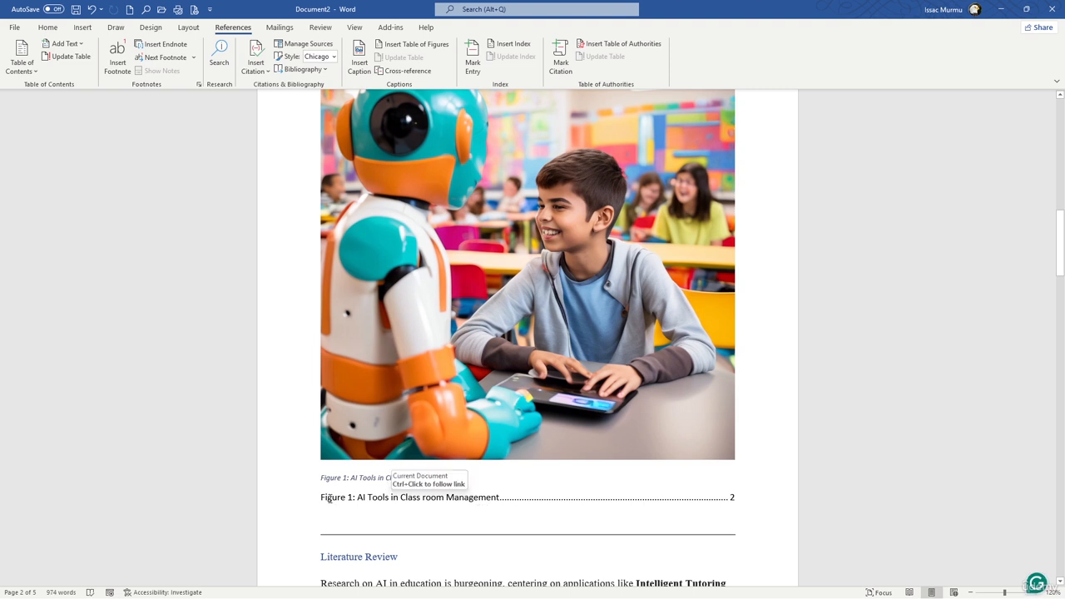
drag(328, 497, 735, 501)
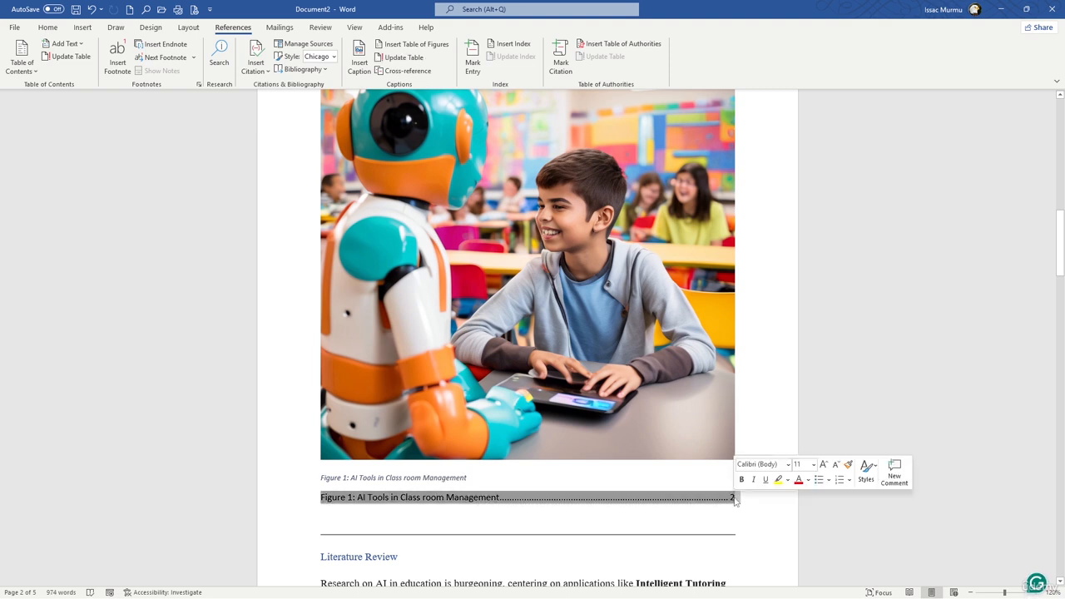
key(Delete)
- Insert a table of figures from the blank line below the References bibliography, replacing the existing table of figures
scroll(626, 269, up, 6)
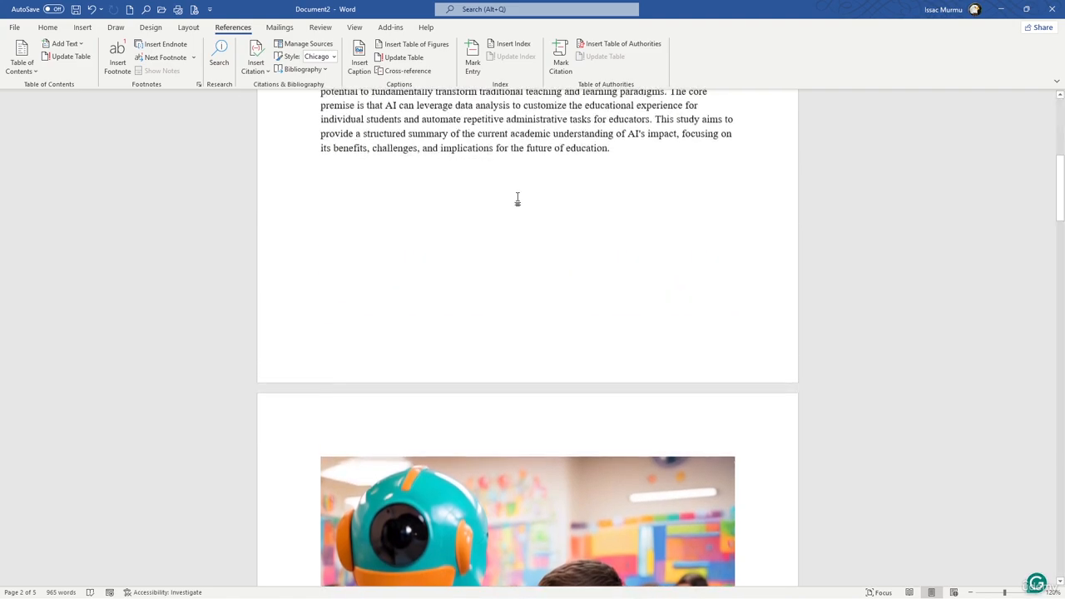
scroll(639, 257, up, 6)
scroll(630, 240, down, 8)
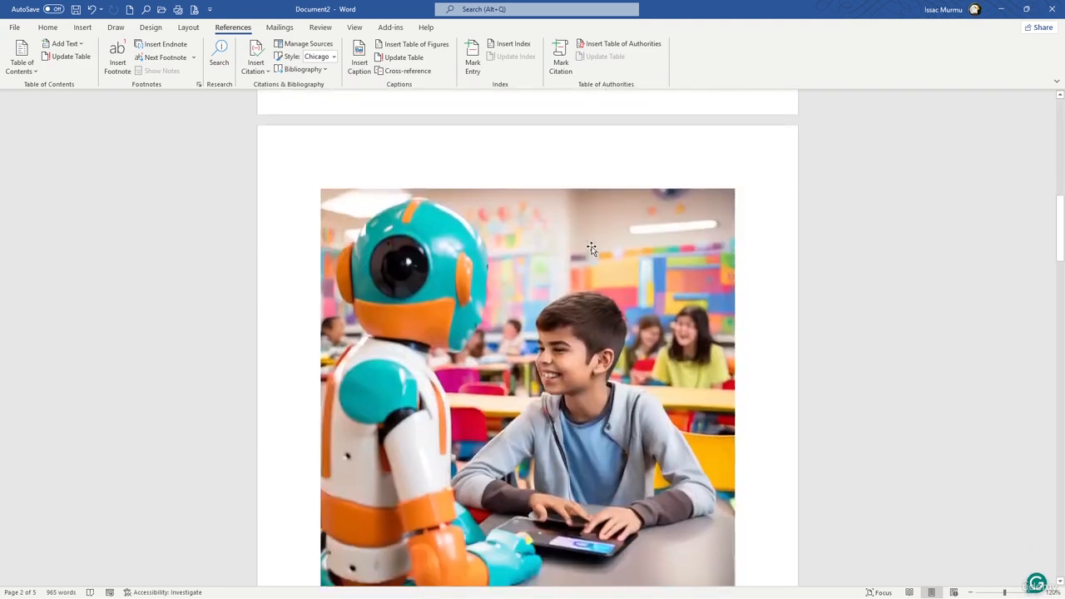
scroll(591, 248, down, 15)
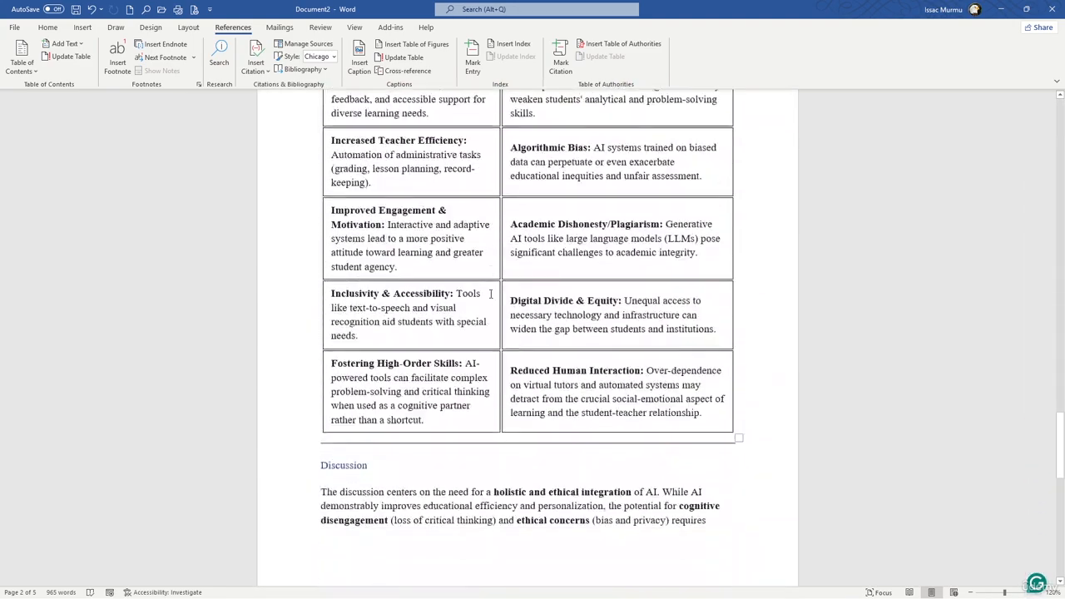
scroll(489, 296, down, 10)
click(364, 371)
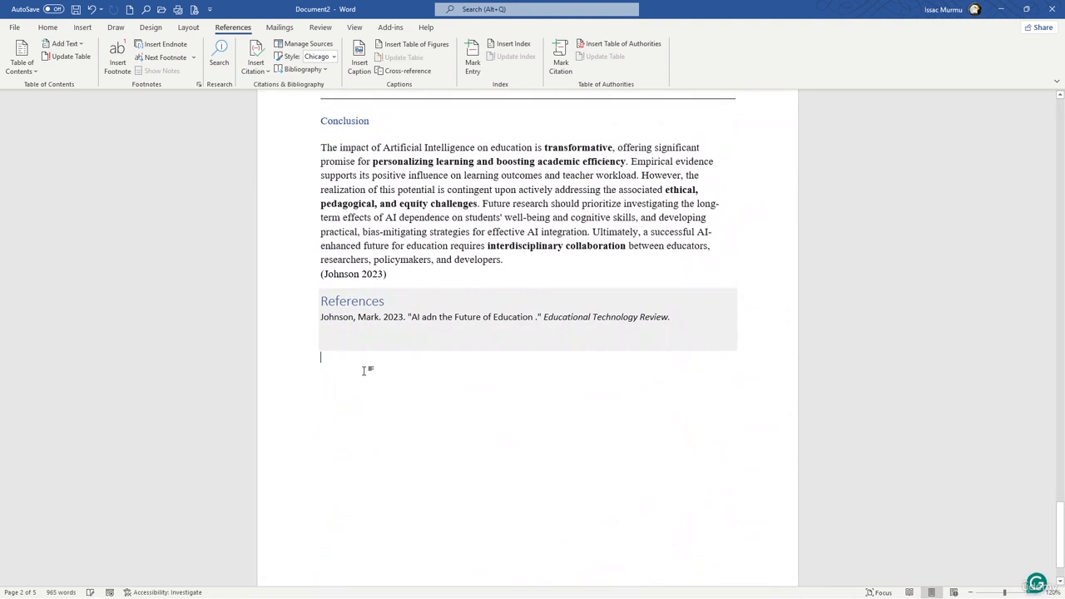
click(405, 45)
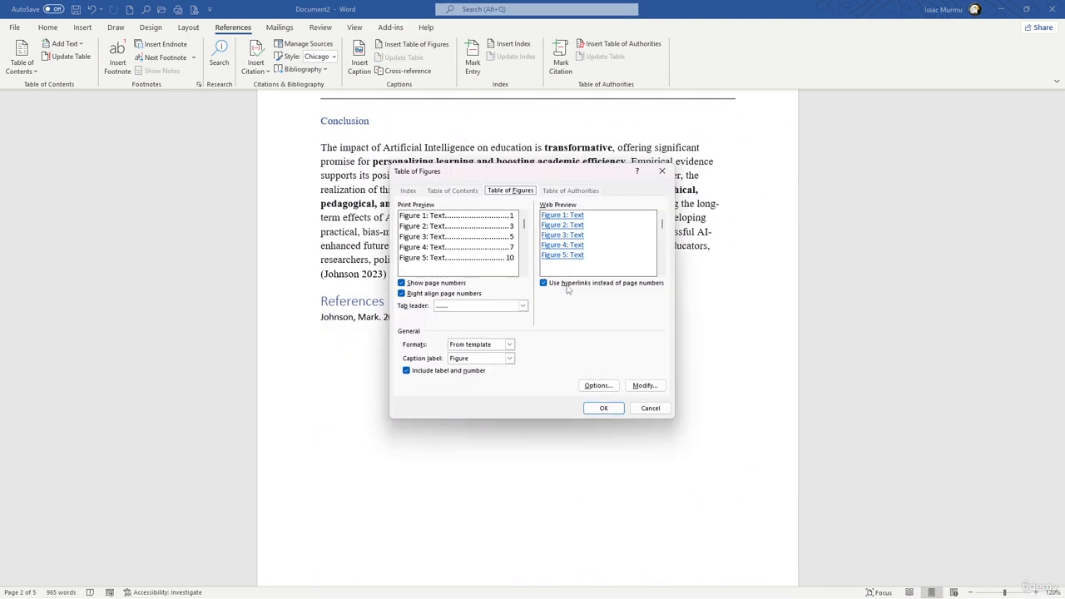
click(598, 407)
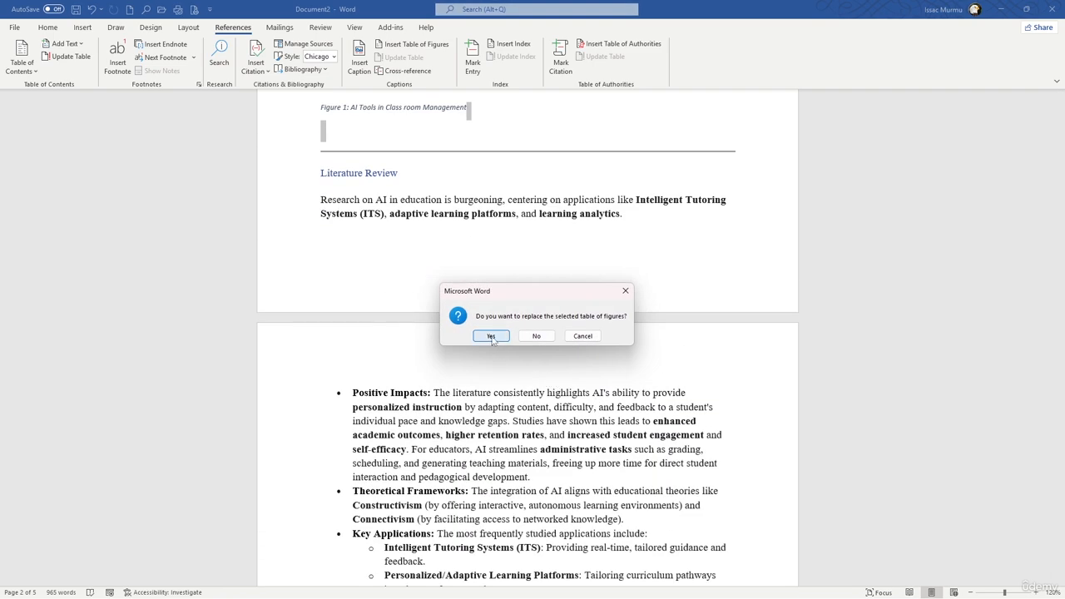
click(492, 338)
scroll(356, 169, up, 2)
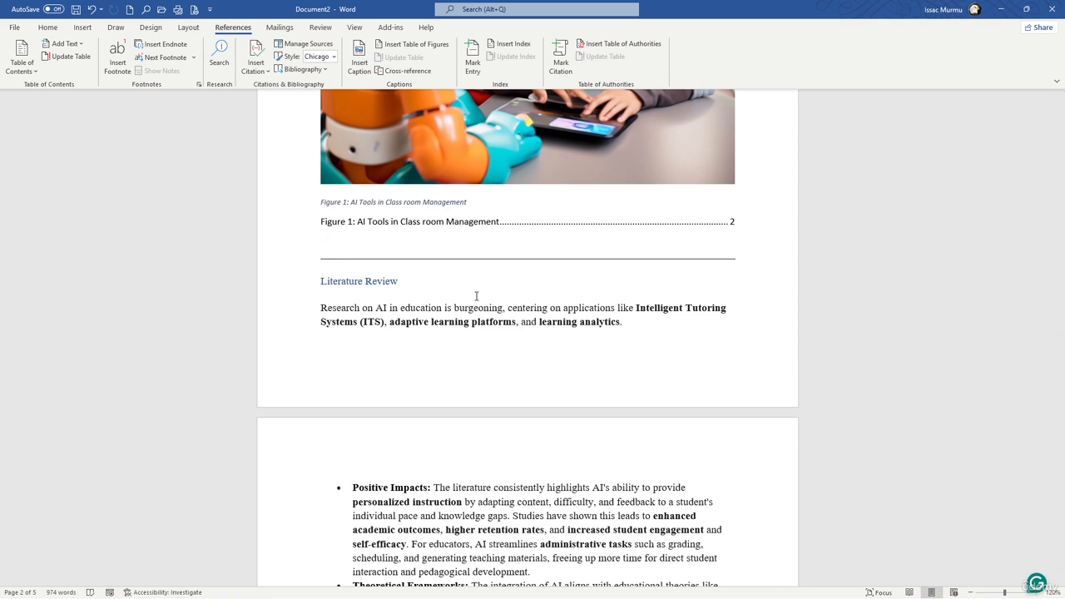
- Start a cross-reference in the Literature Review list and set it to refer to a numbered item's page number
scroll(476, 296, down, 2)
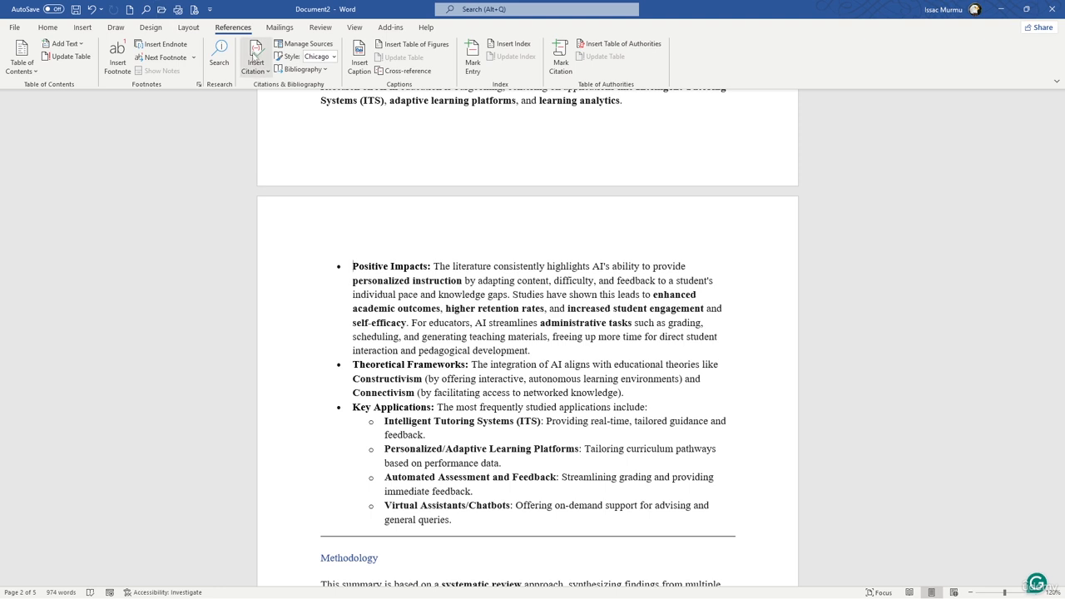
click(404, 70)
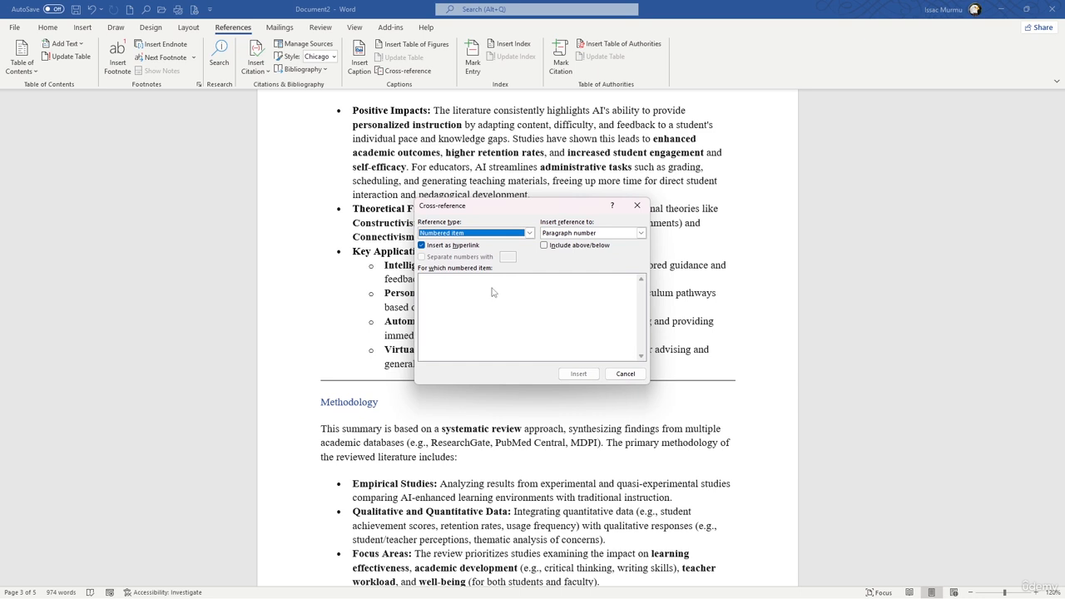
click(529, 234)
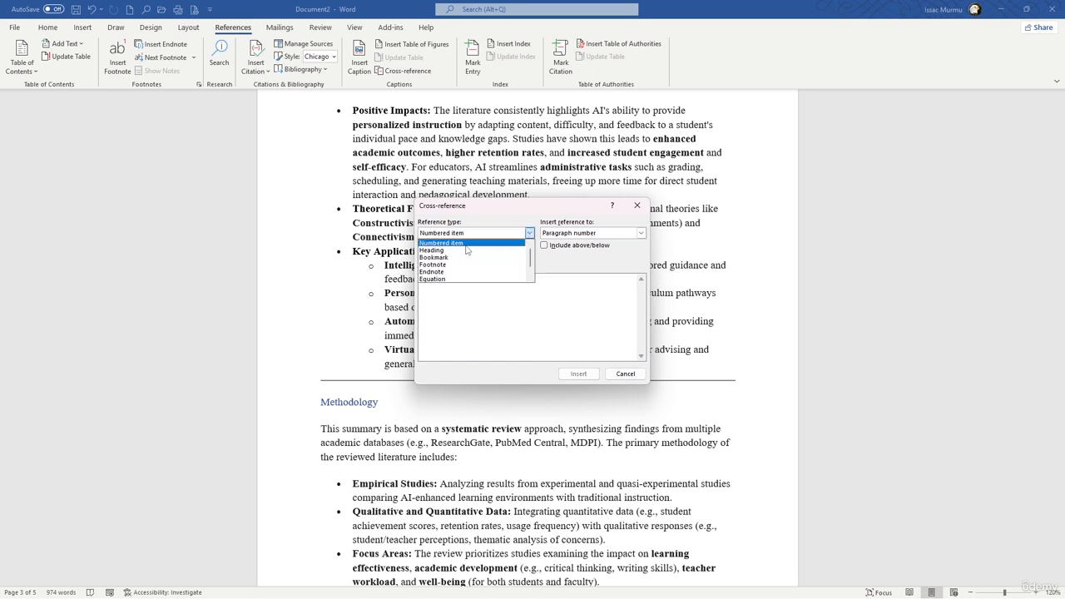
click(545, 246)
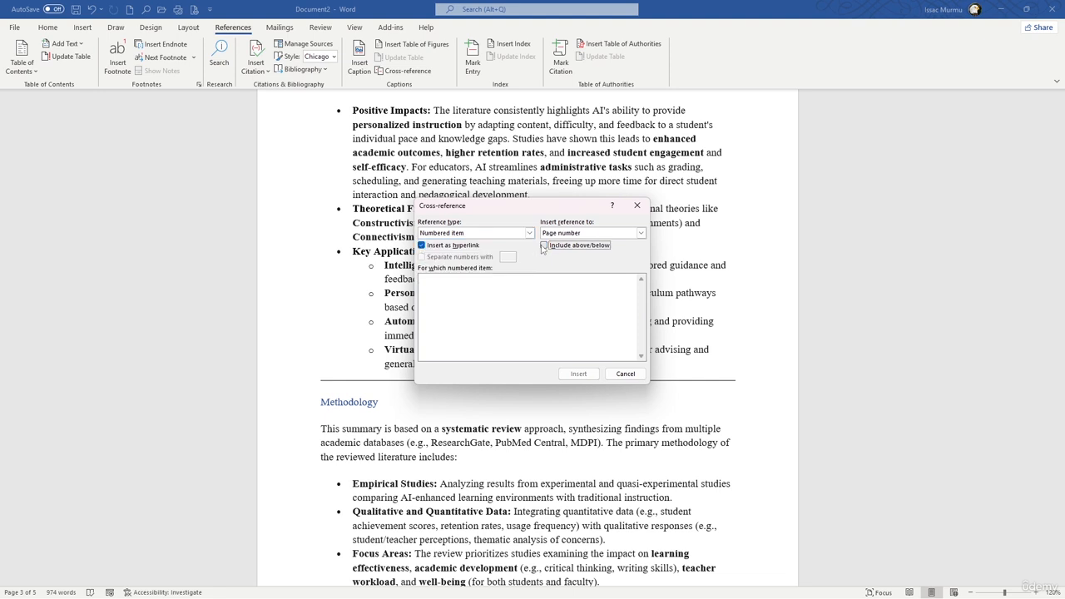
- Set the cross-reference type to Heading and choose the References heading as its target
click(439, 235)
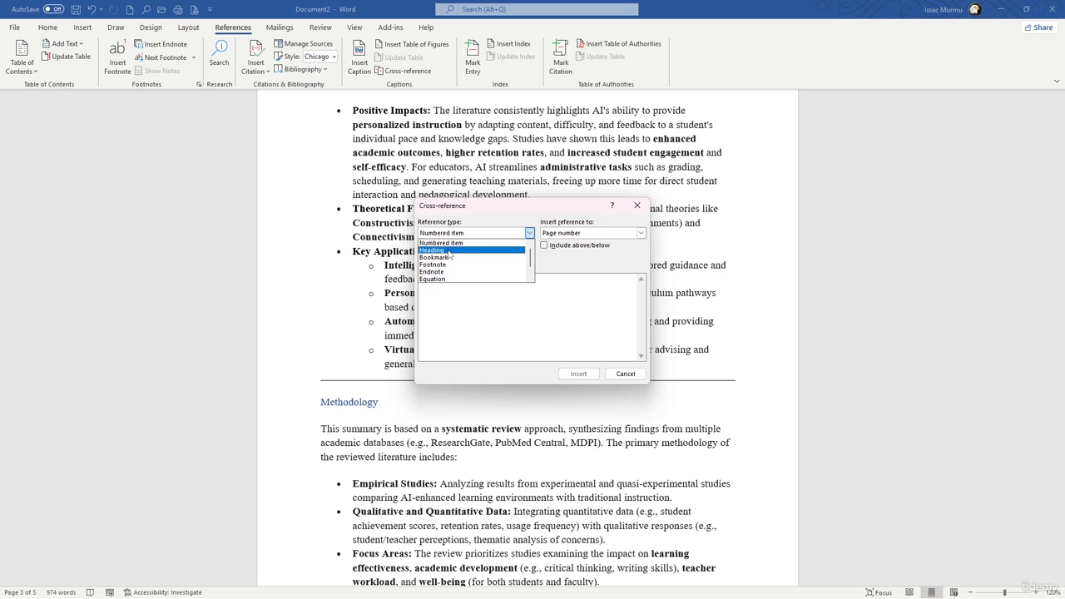
click(449, 251)
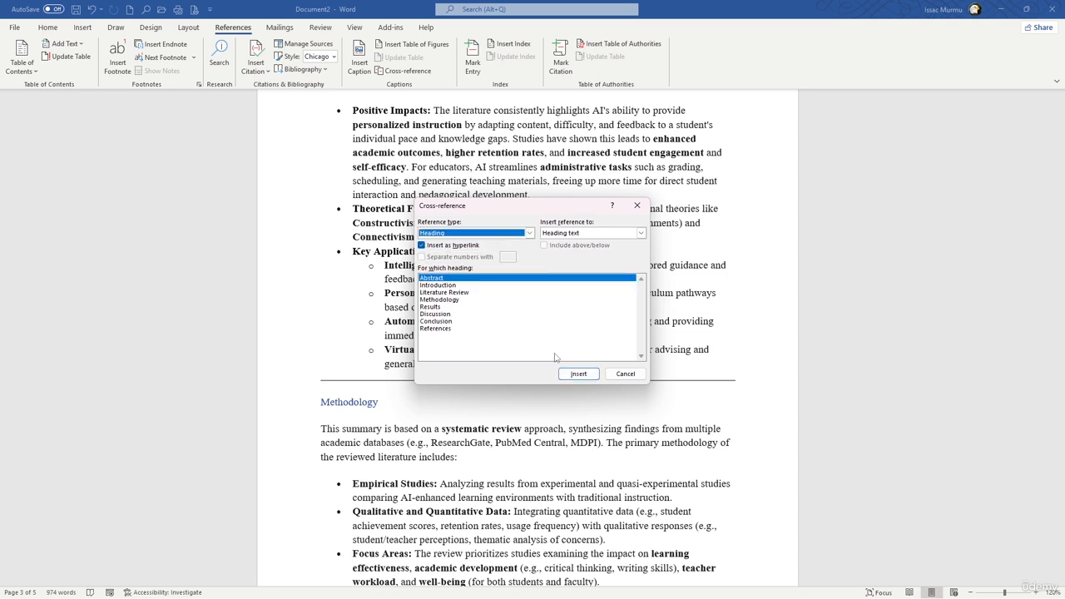
click(440, 315)
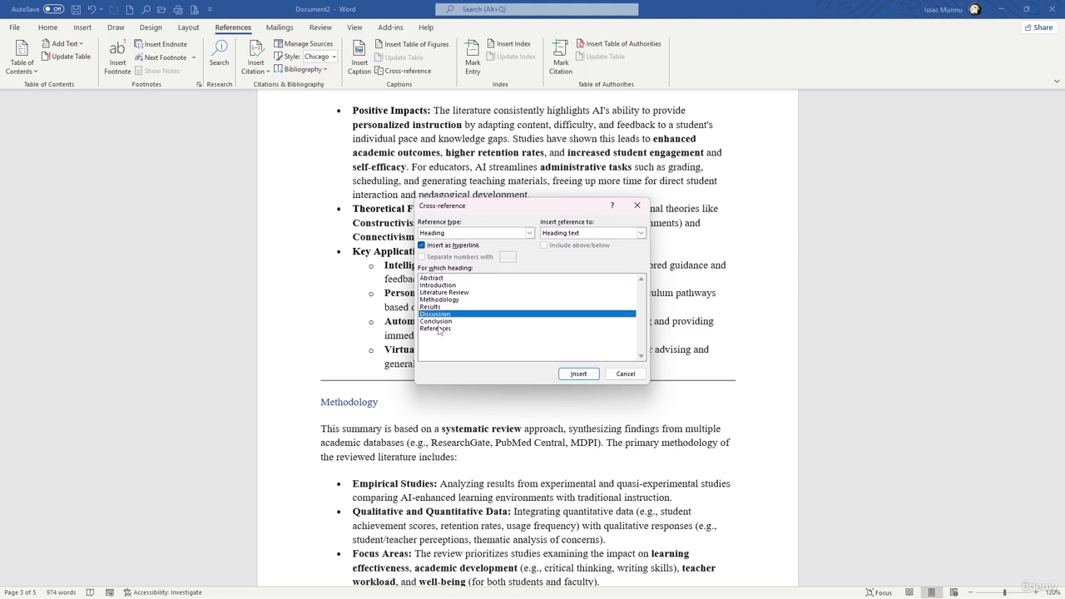
click(440, 329)
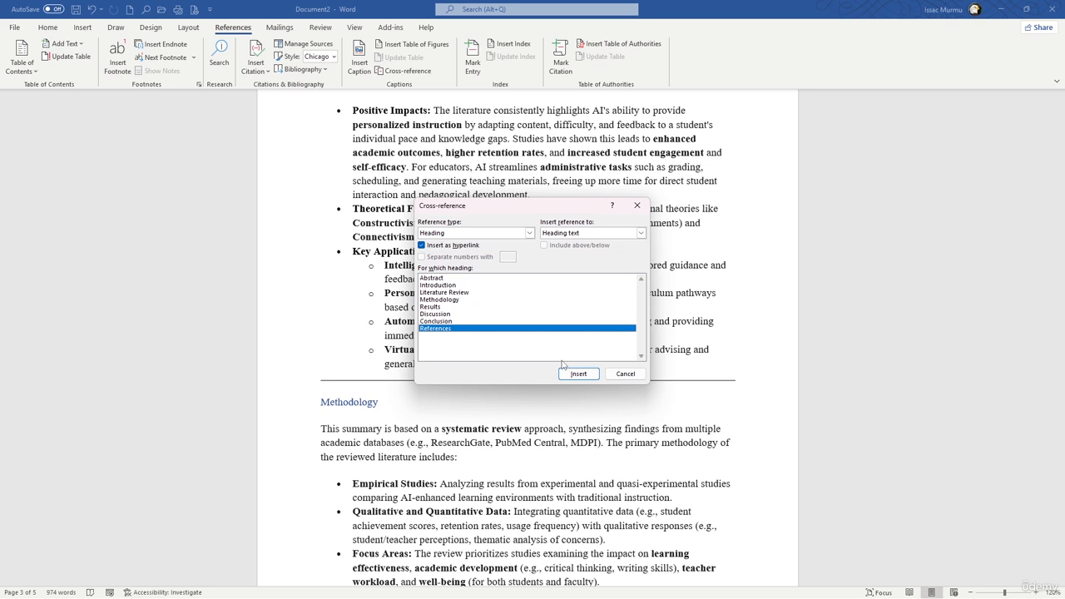
- Switch the cross-reference to the Figure 1 caption, referring to Above/below, and insert it twice before Positive Impacts
click(490, 235)
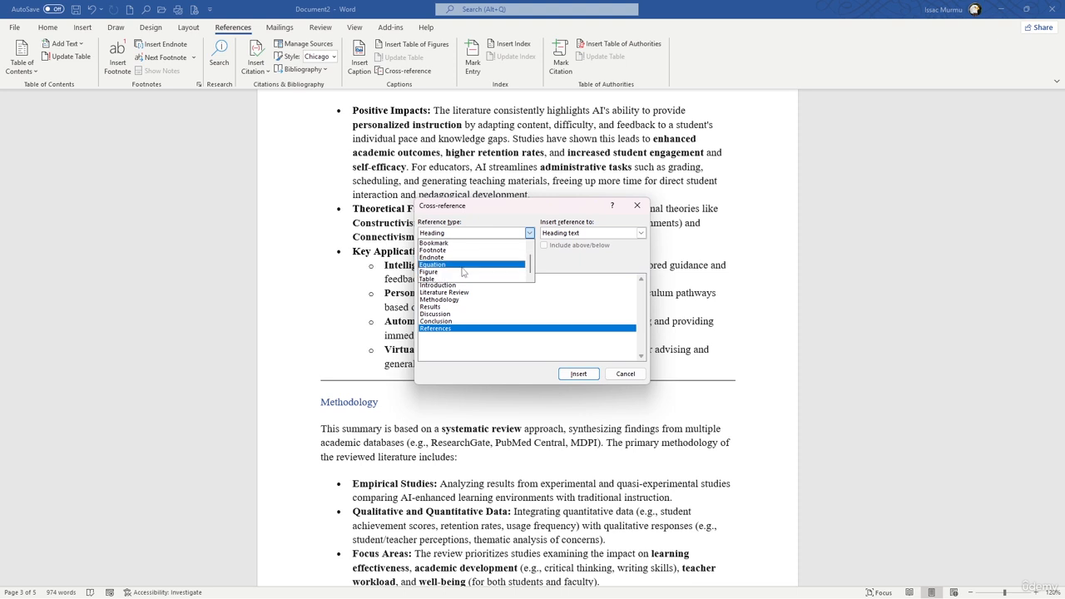
click(455, 272)
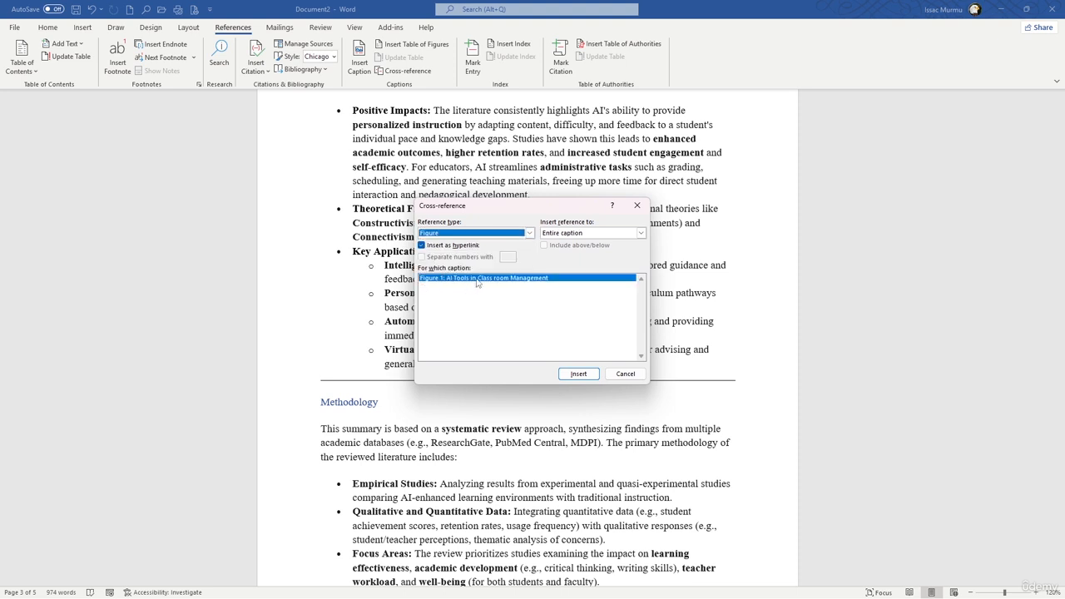
click(452, 282)
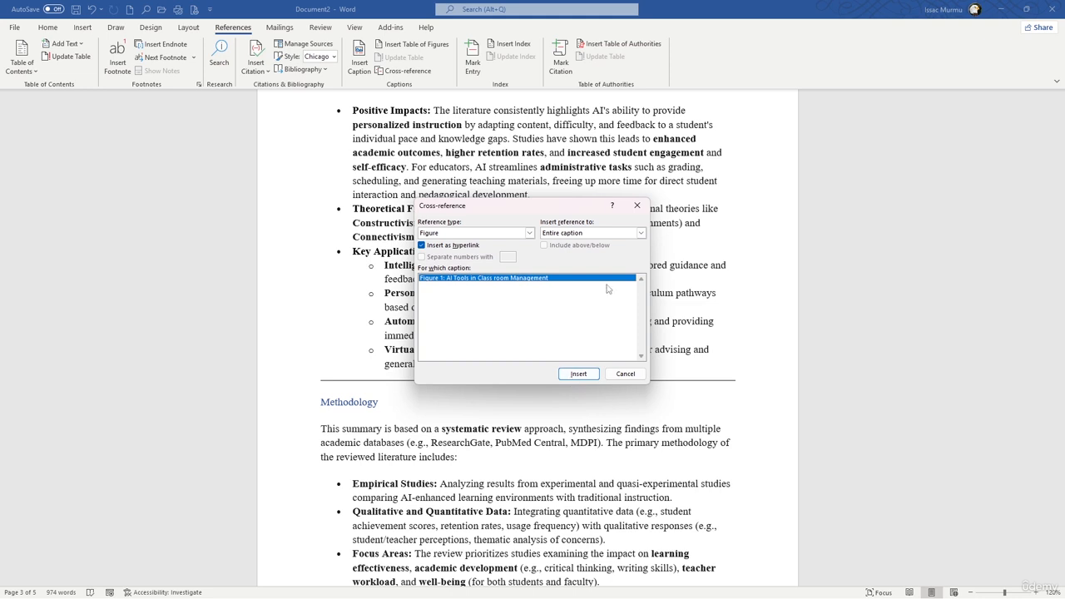
click(641, 234)
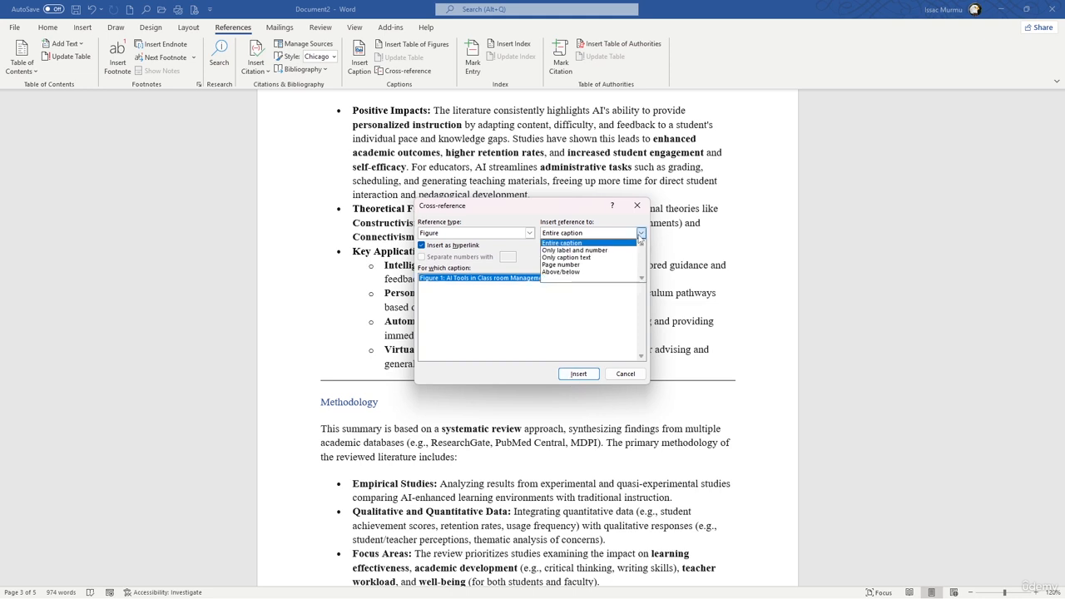
click(641, 234)
click(641, 234)
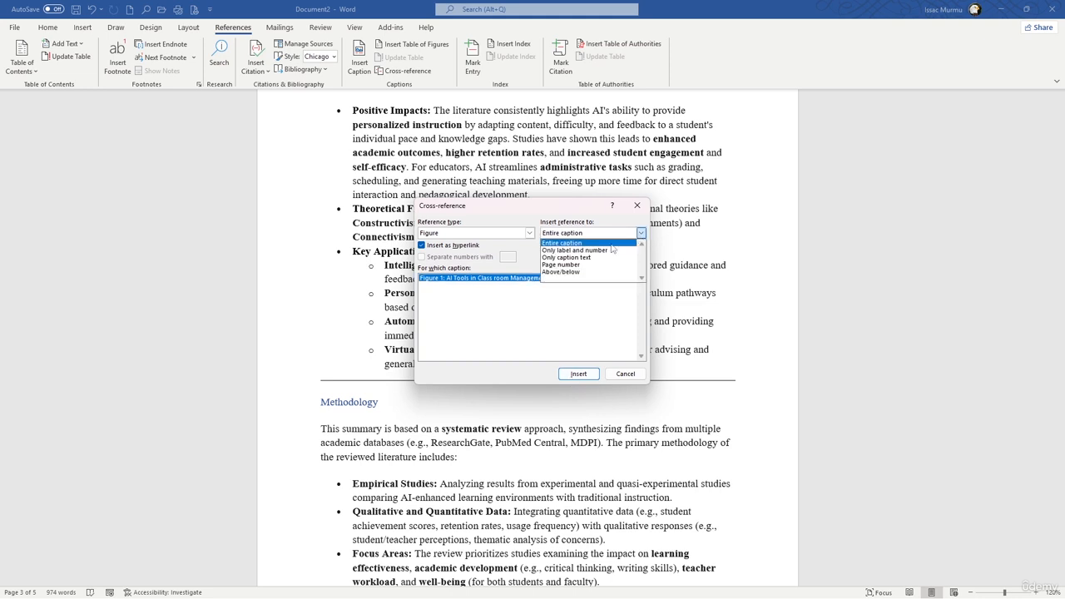
click(571, 273)
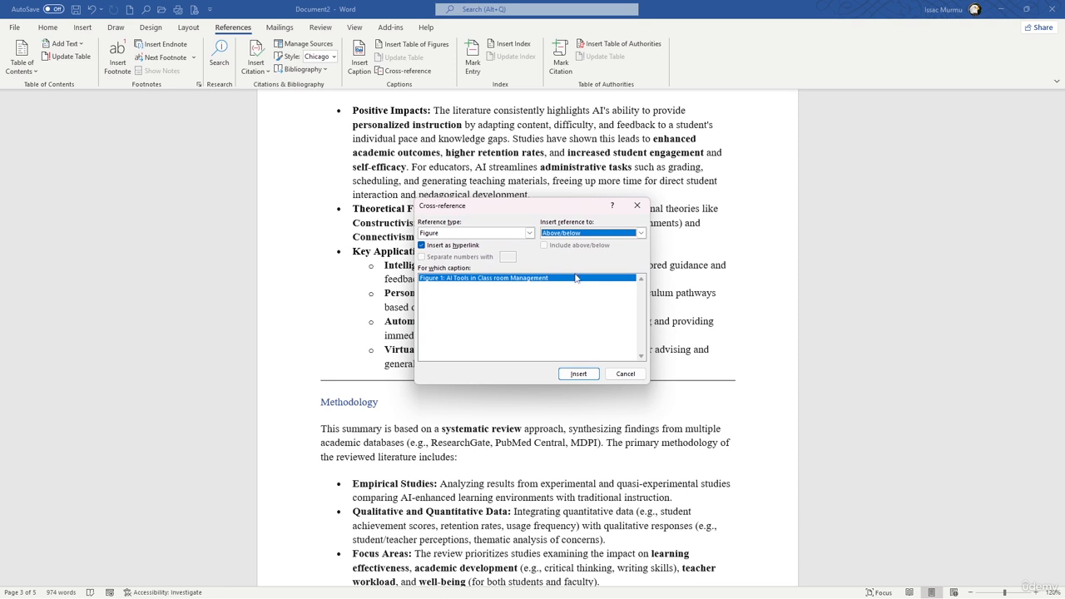
click(577, 374)
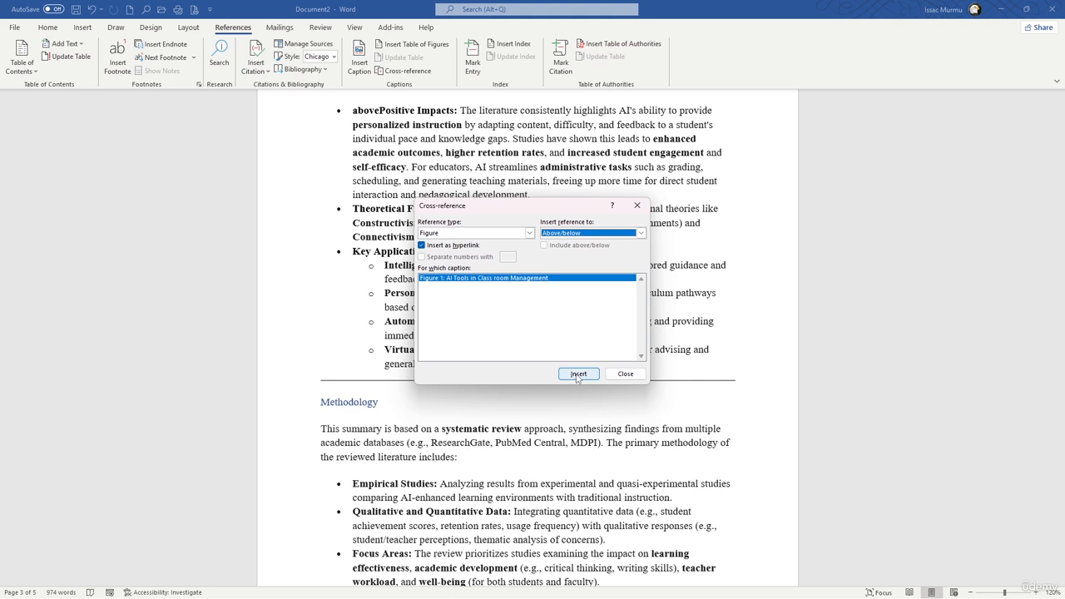
click(577, 375)
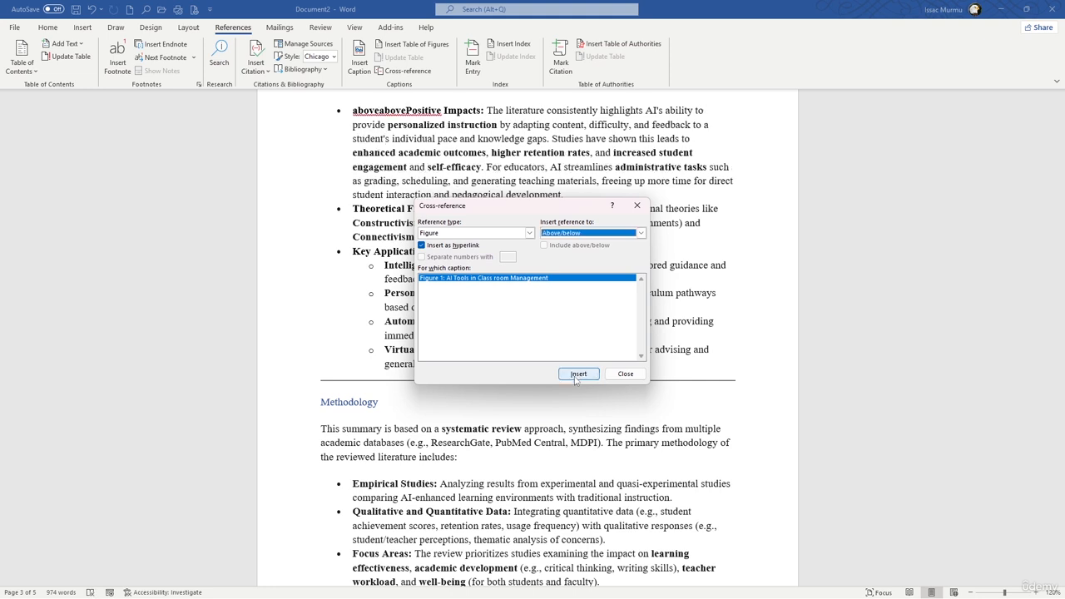
- Insert another cross-reference to Figure 1 showing the entire caption, and finish cross-referencing
key(alt+Down)
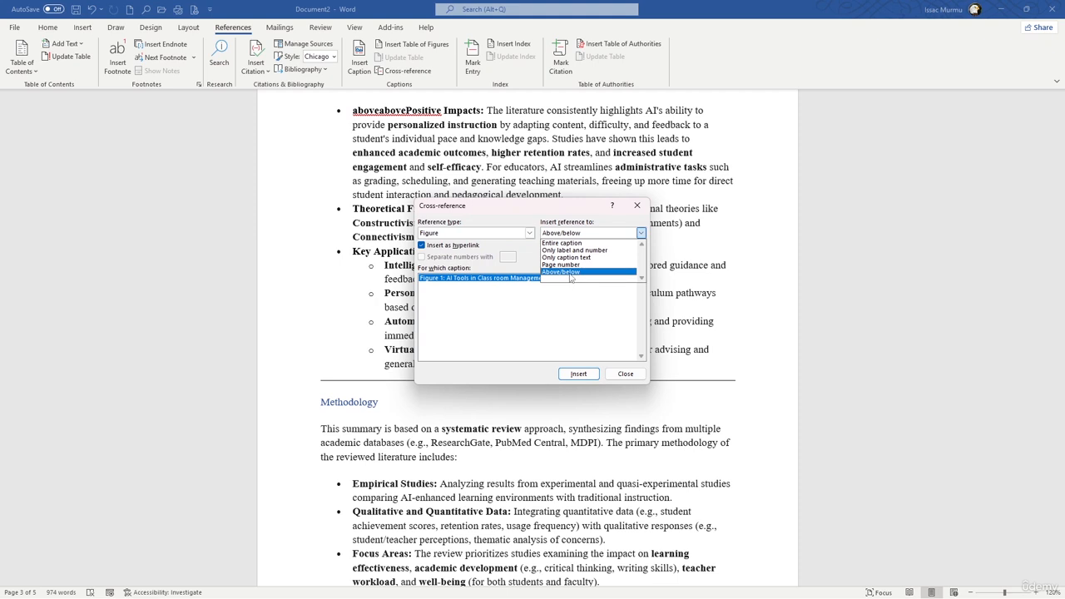
click(566, 243)
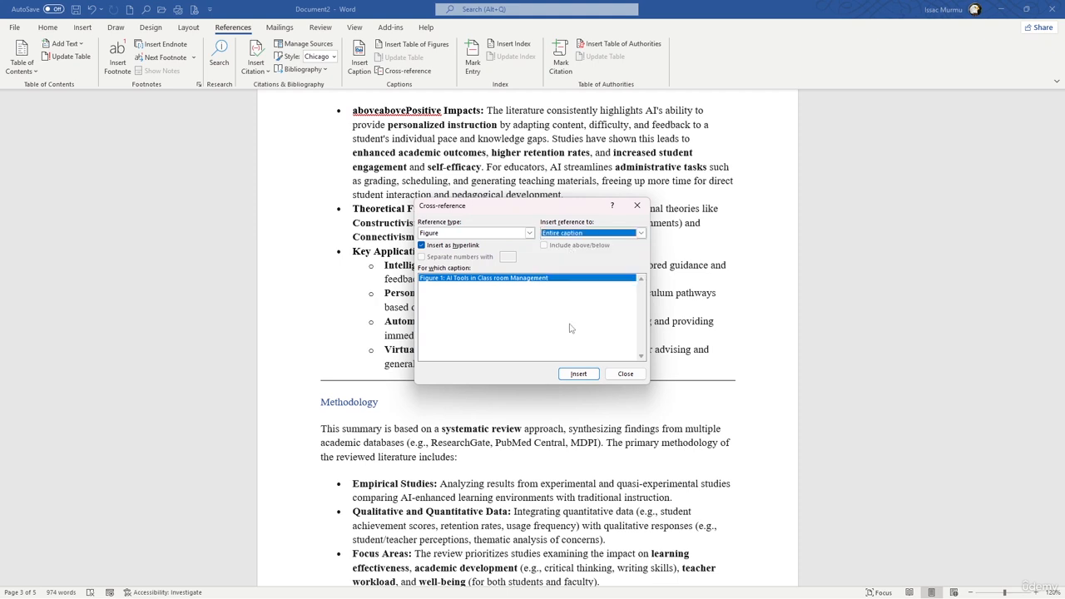
click(578, 373)
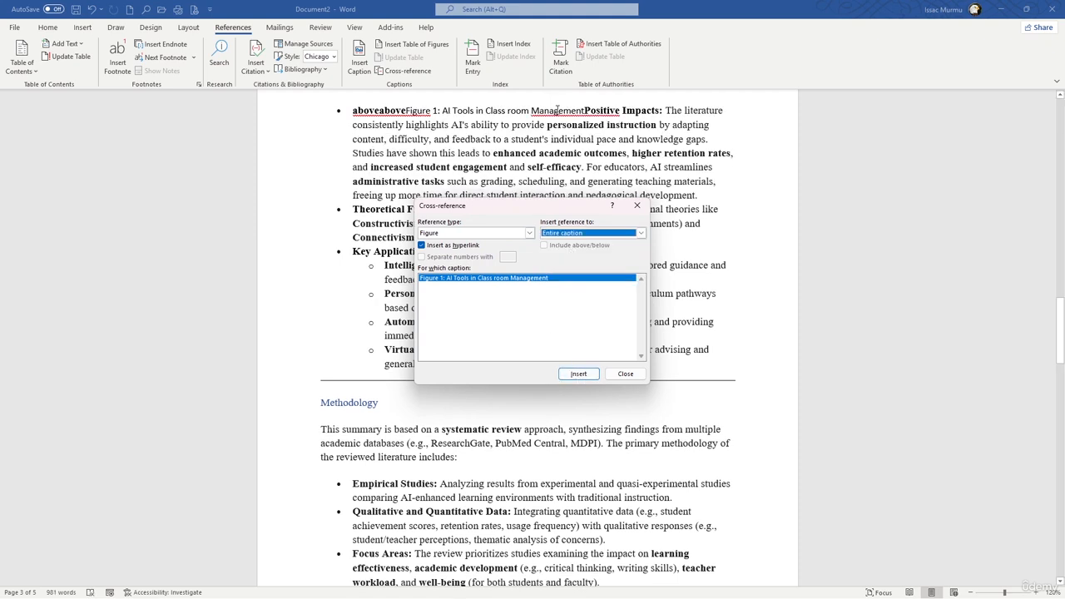
click(637, 206)
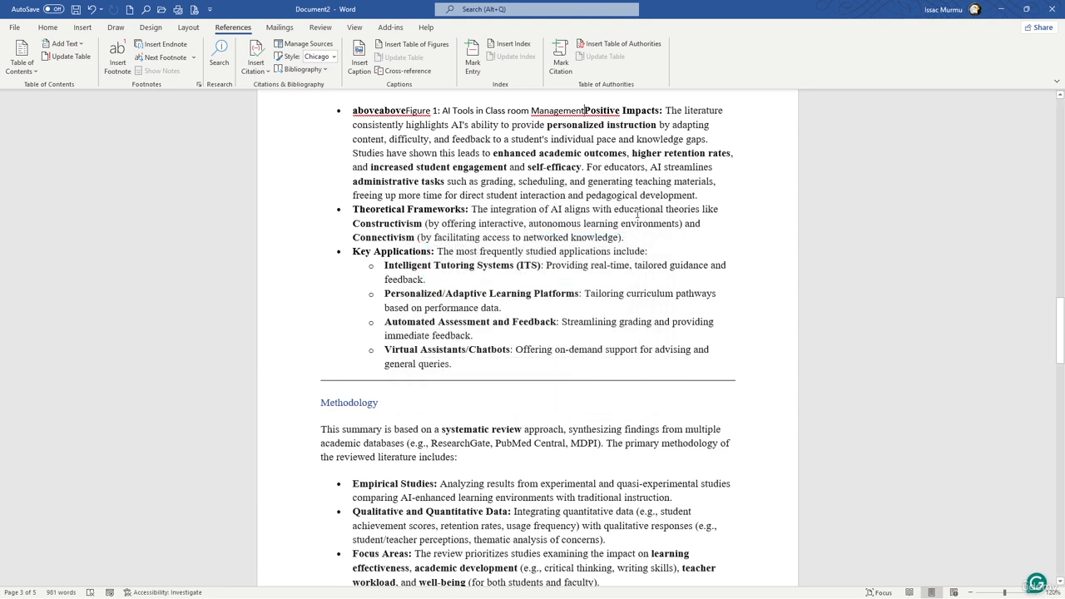
- Add a space between the caption cross-reference and Positive Impacts, and follow the reference's link to the figure
click(584, 113)
click(585, 112)
click(522, 111)
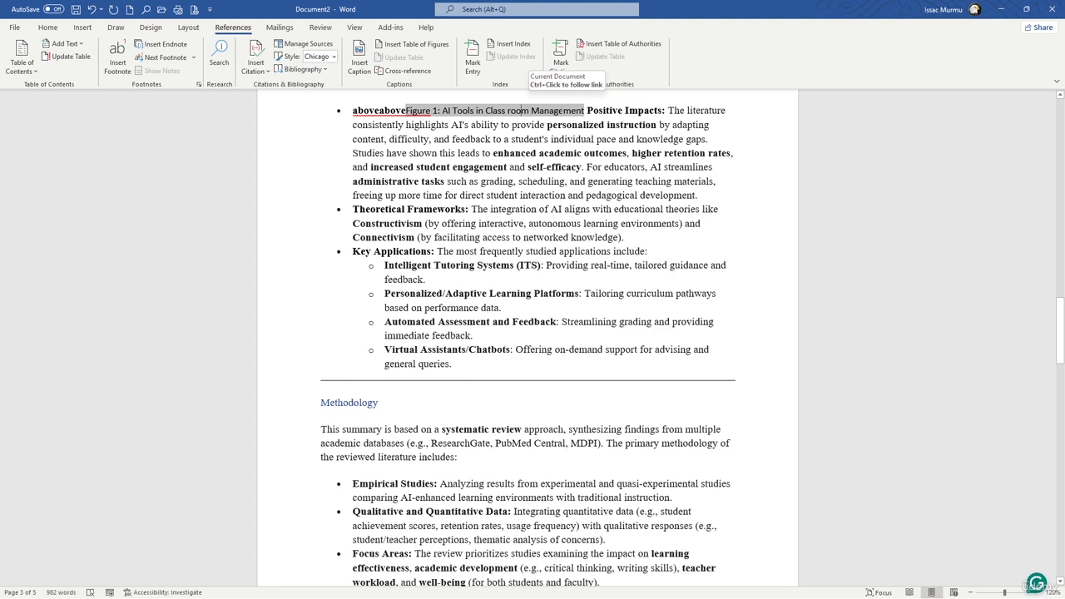
ctrl+click(562, 114)
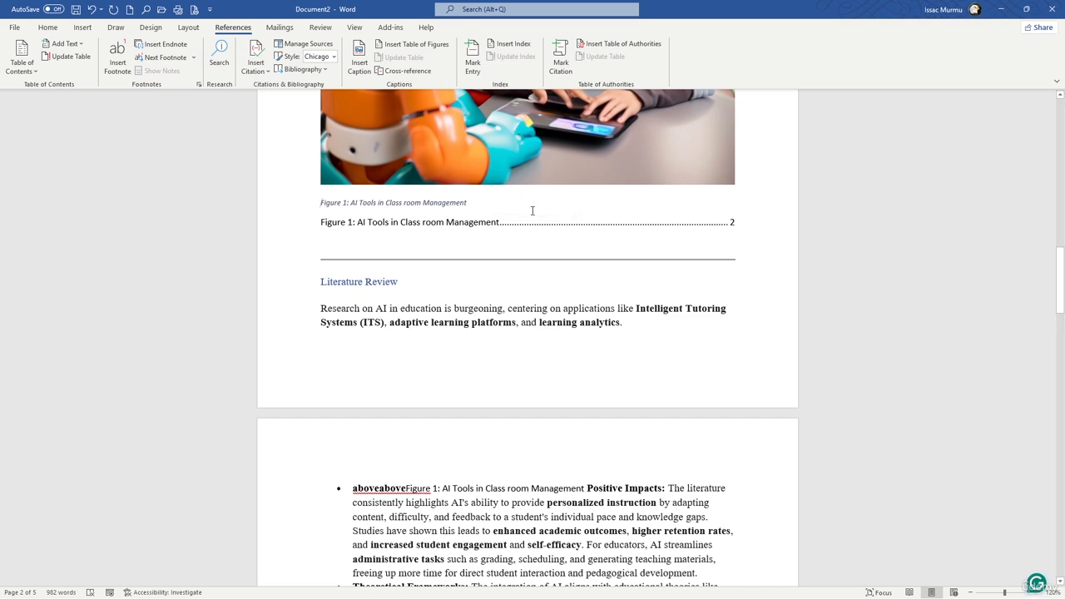
- Insert the built-in Facet cover page at the start of the document
scroll(532, 209, down, 3)
scroll(530, 211, up, 12)
scroll(516, 206, up, 8)
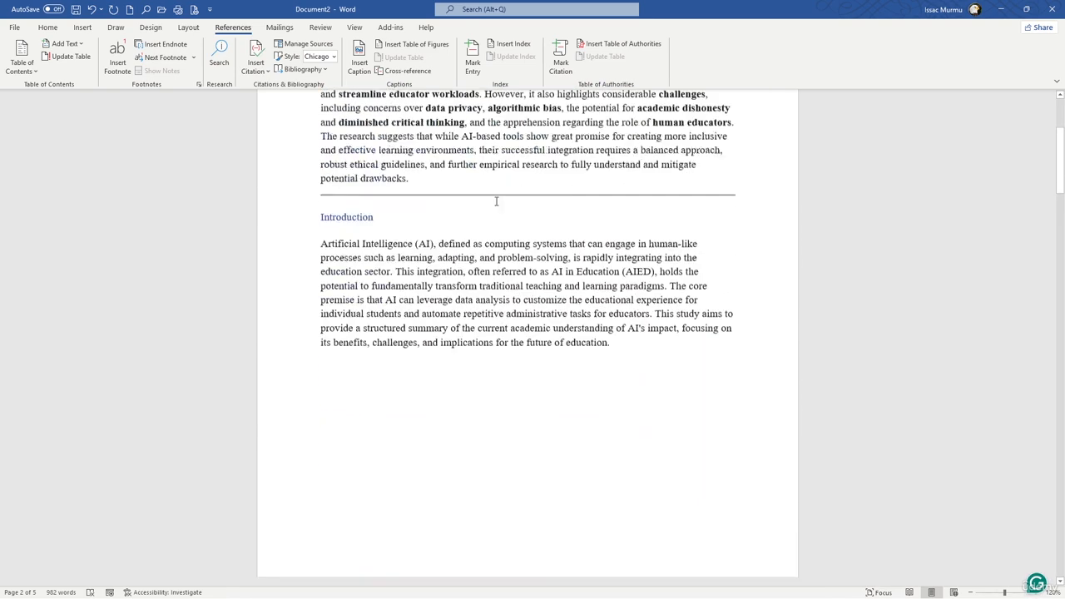
click(82, 27)
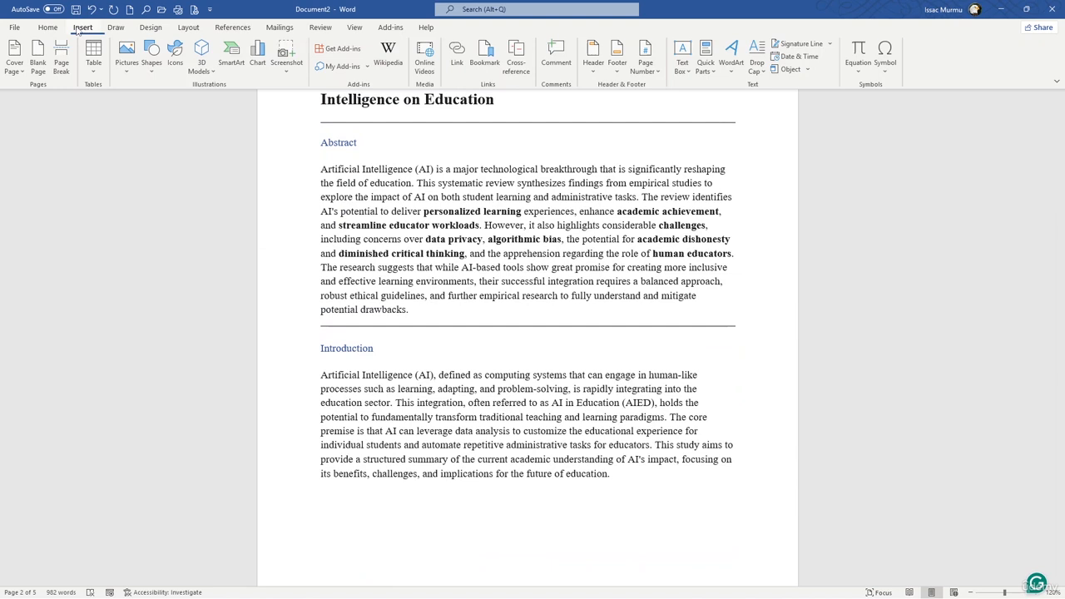
click(16, 61)
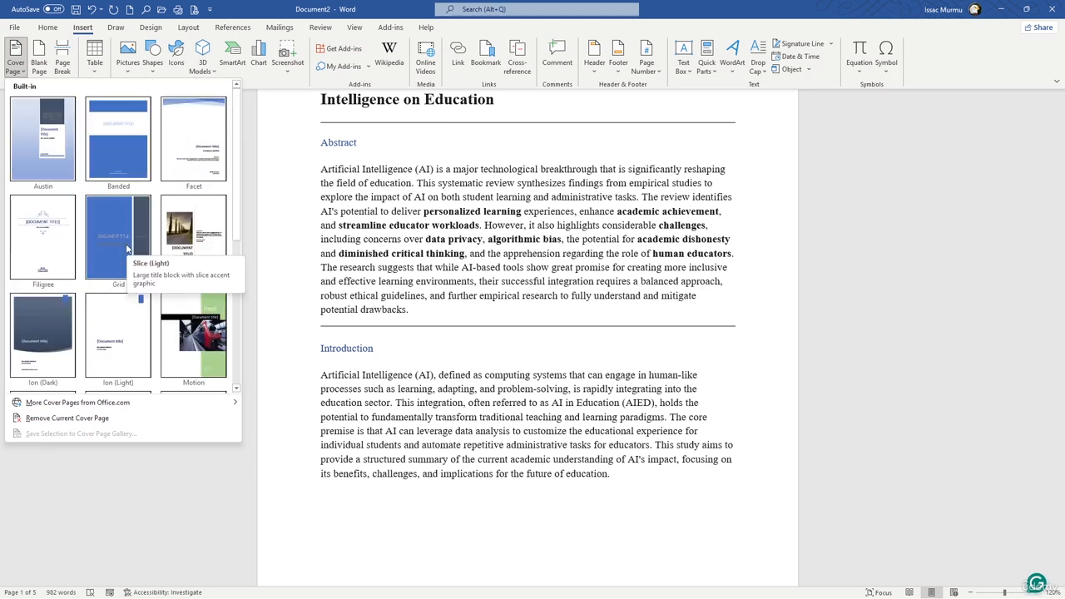
click(207, 169)
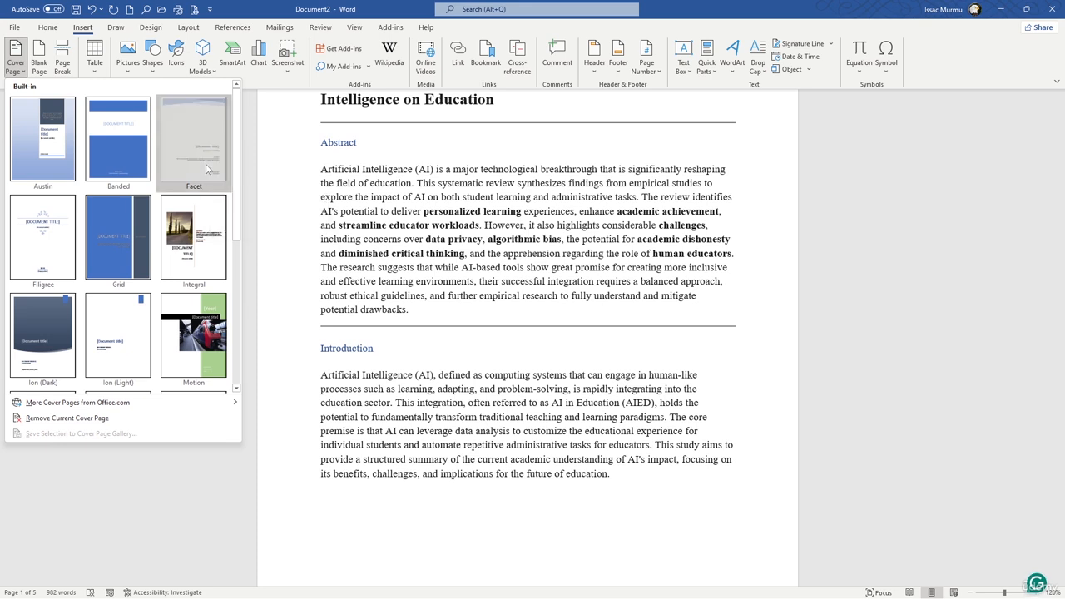
- Fill in the cover page's document title as AI IMPACT OF EDUCATION
click(602, 439)
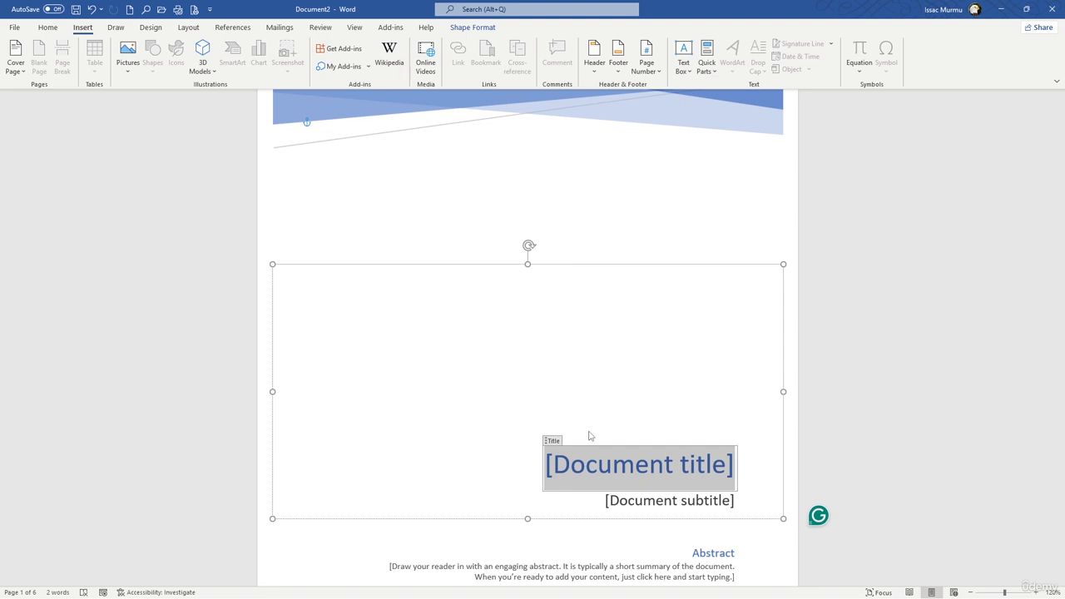
text(AI)
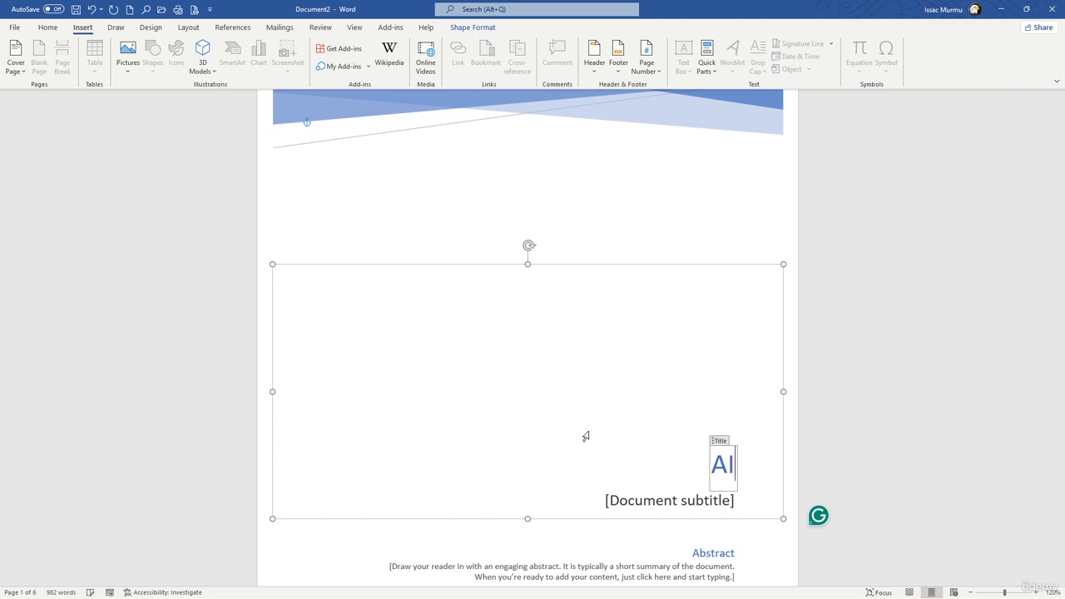
text( IMP)
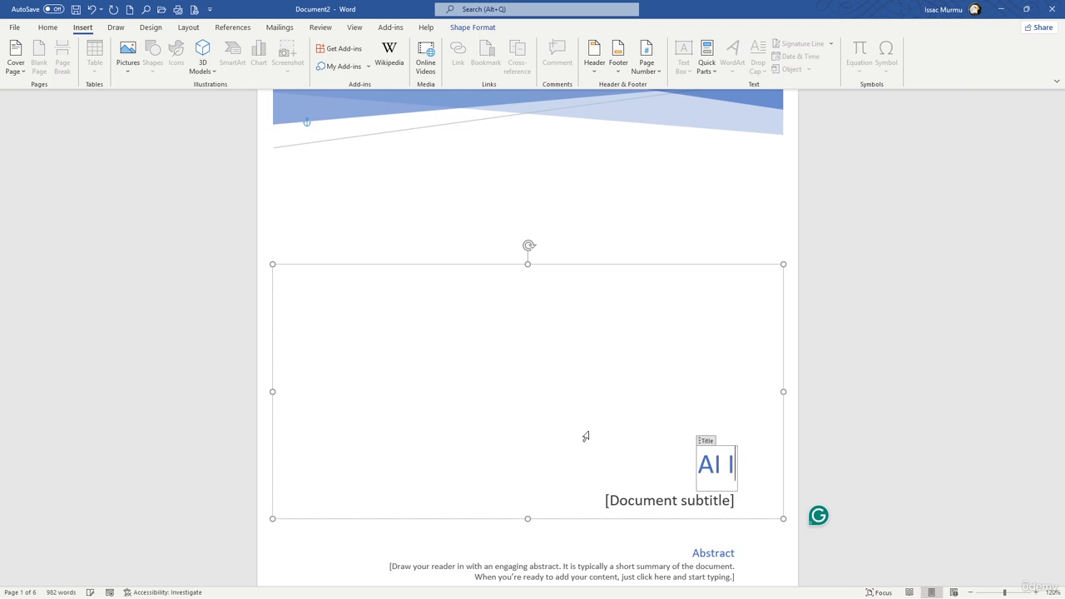
key(BackSpace)
key(BackSpace)
text(M)
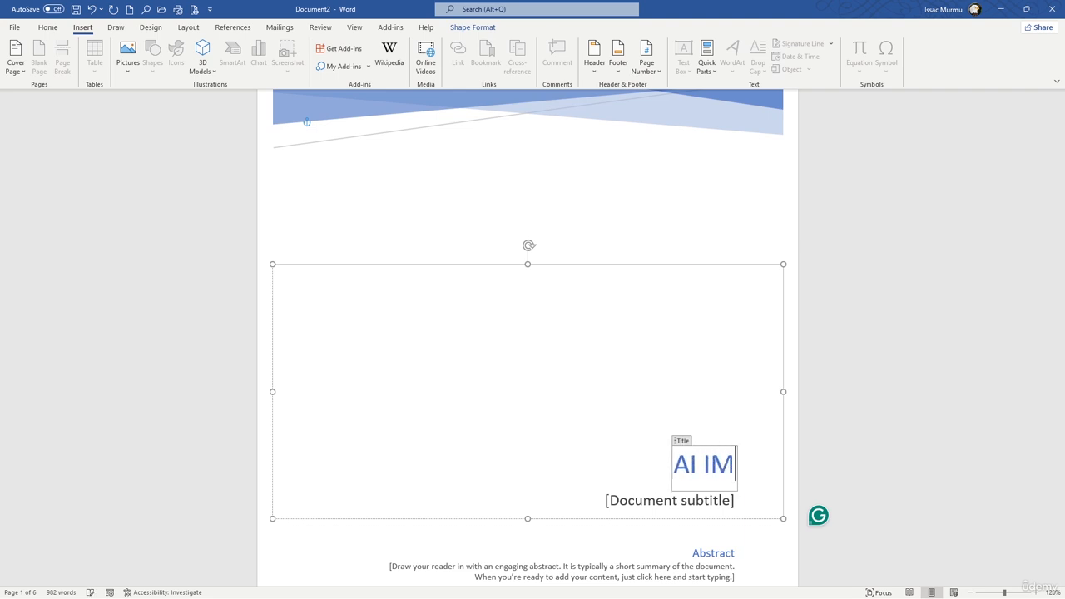
text(PACT OF )
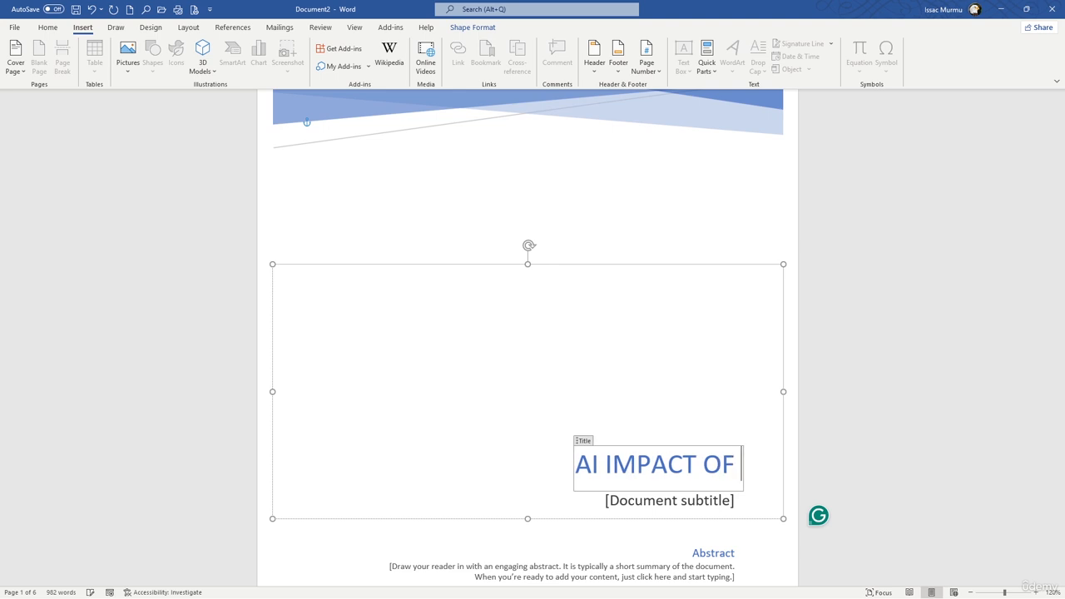
text(EDUCATION)
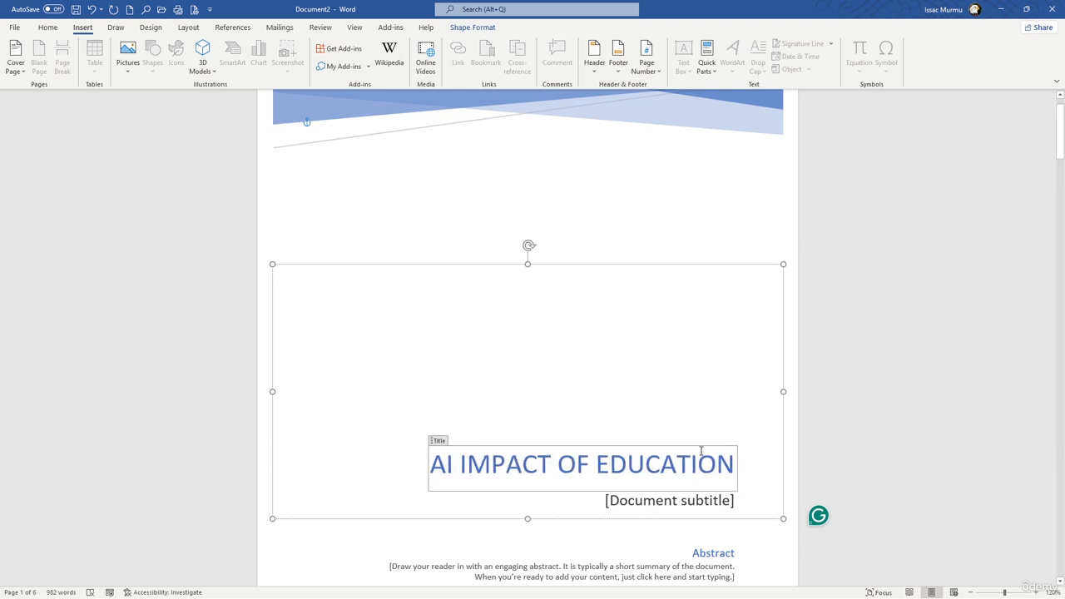
click(708, 498)
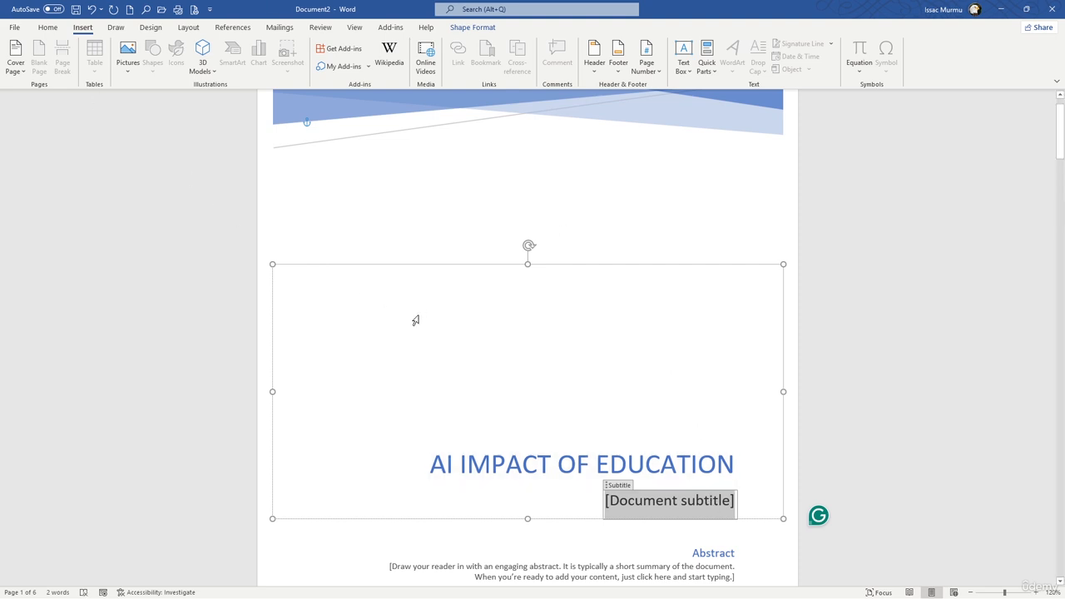
- Add a blank line above the Academic Research Summary title and insert an Automatic Table 1 table of contents there
scroll(433, 204, down, 2)
scroll(434, 205, down, 7)
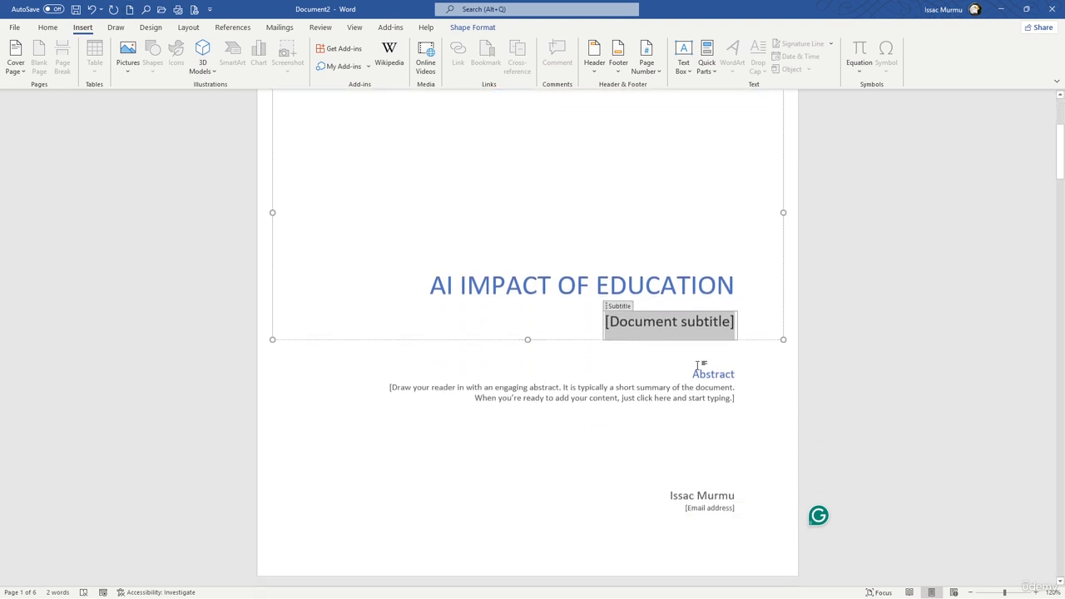
click(756, 349)
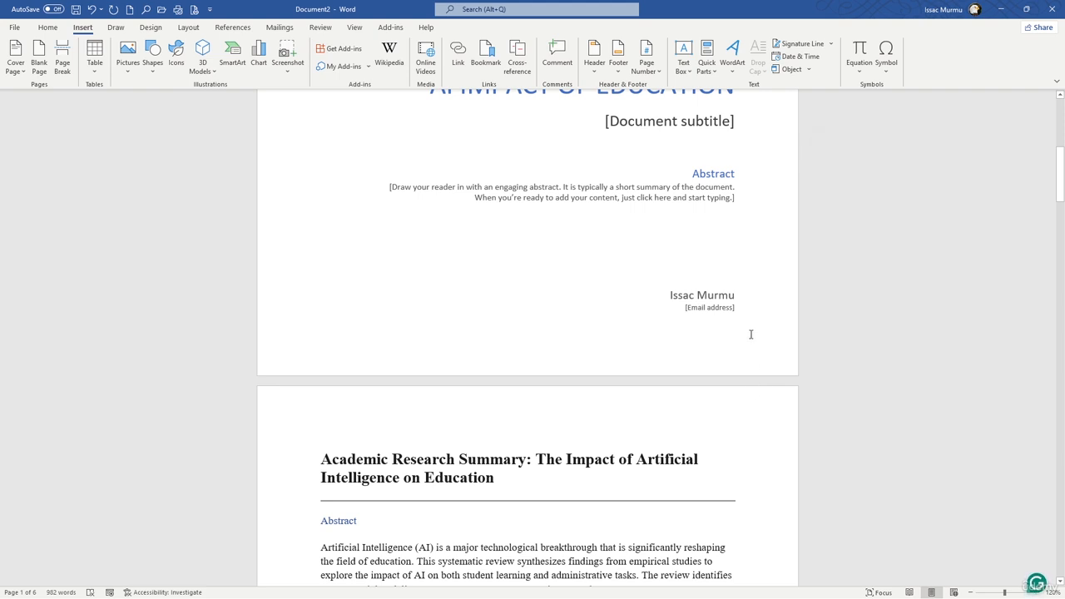
key(Return)
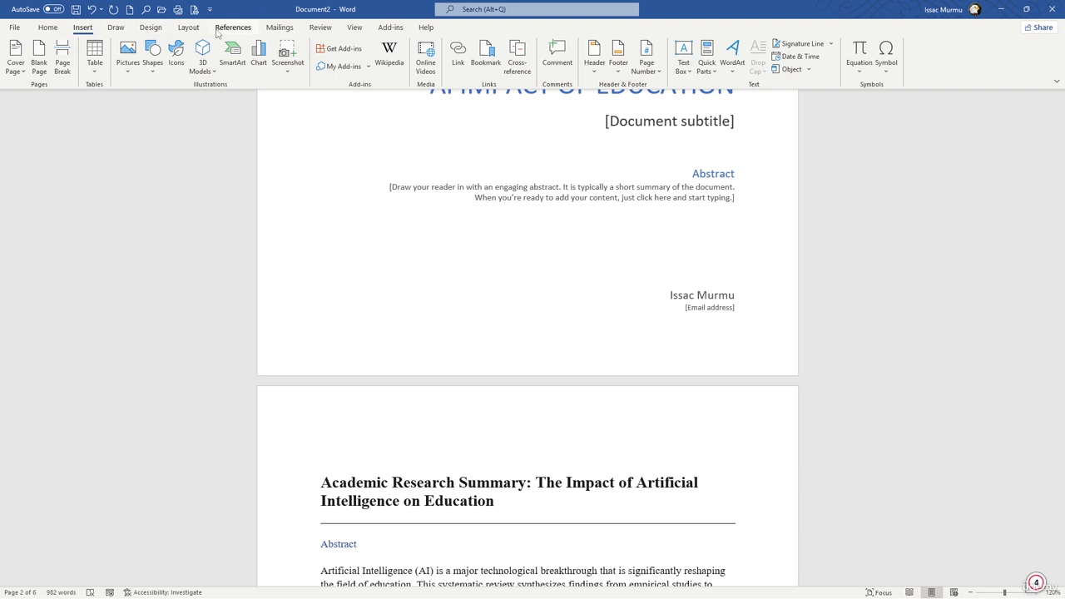
click(234, 30)
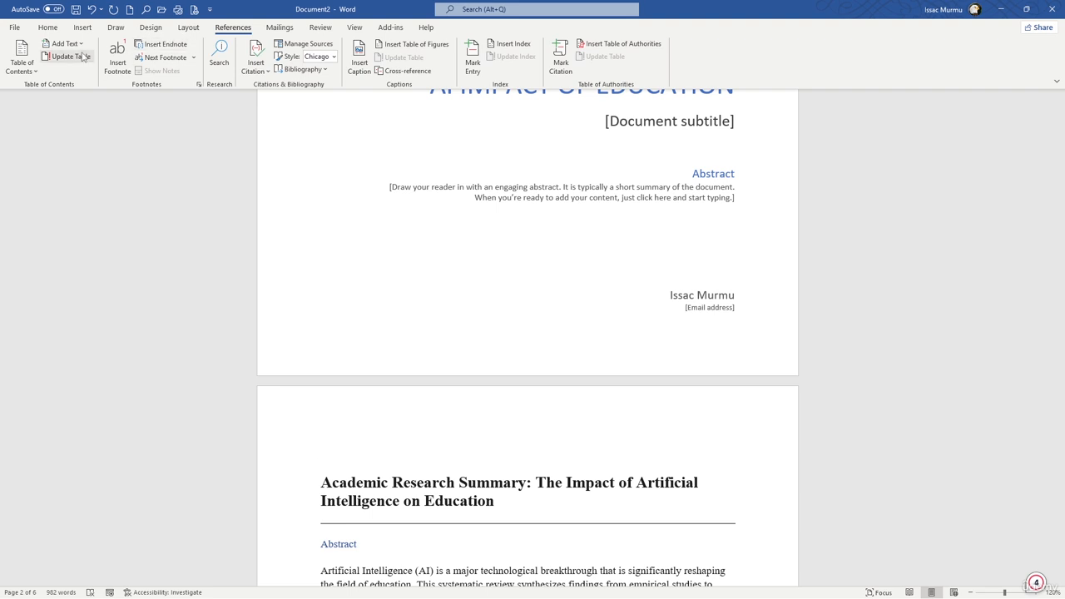
click(22, 75)
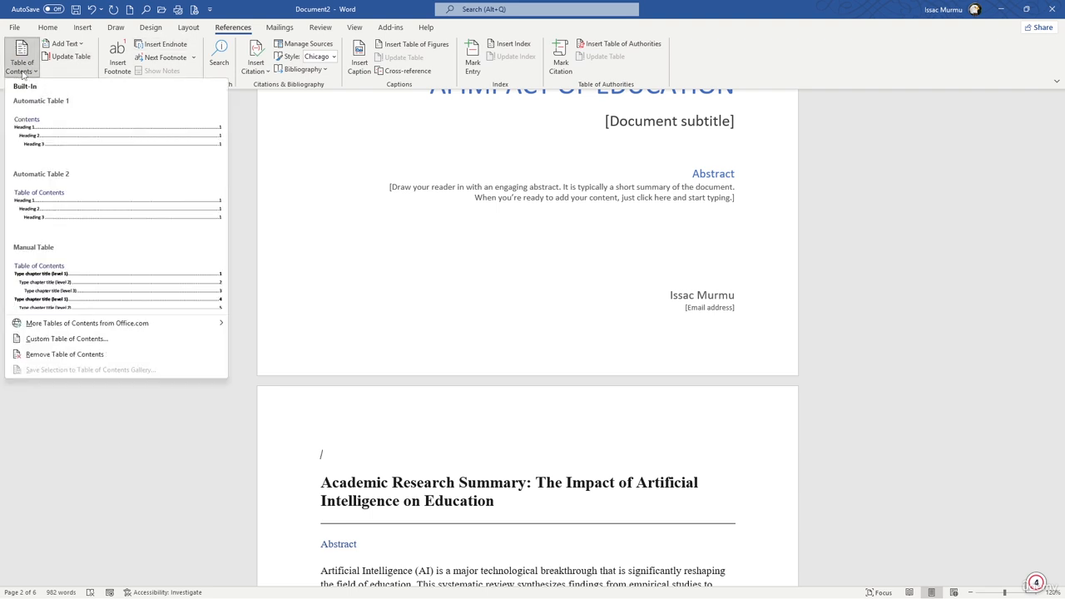
click(68, 131)
- Review the entries and page numbers in the table of contents above the Academic Research Summary title
scroll(83, 133, down, 2)
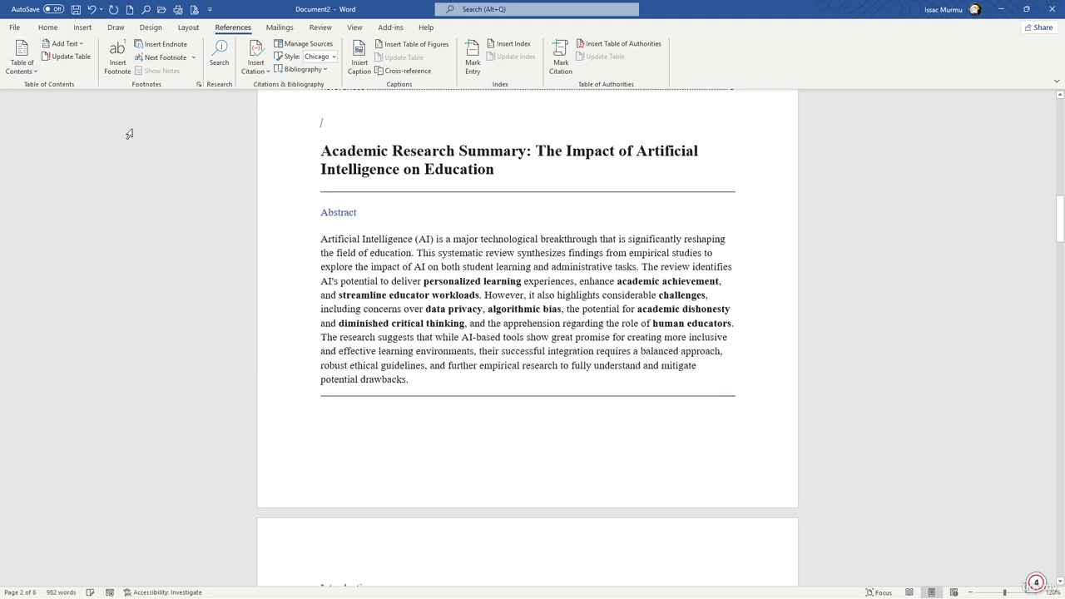
click(151, 26)
click(48, 27)
scroll(423, 172, up, 5)
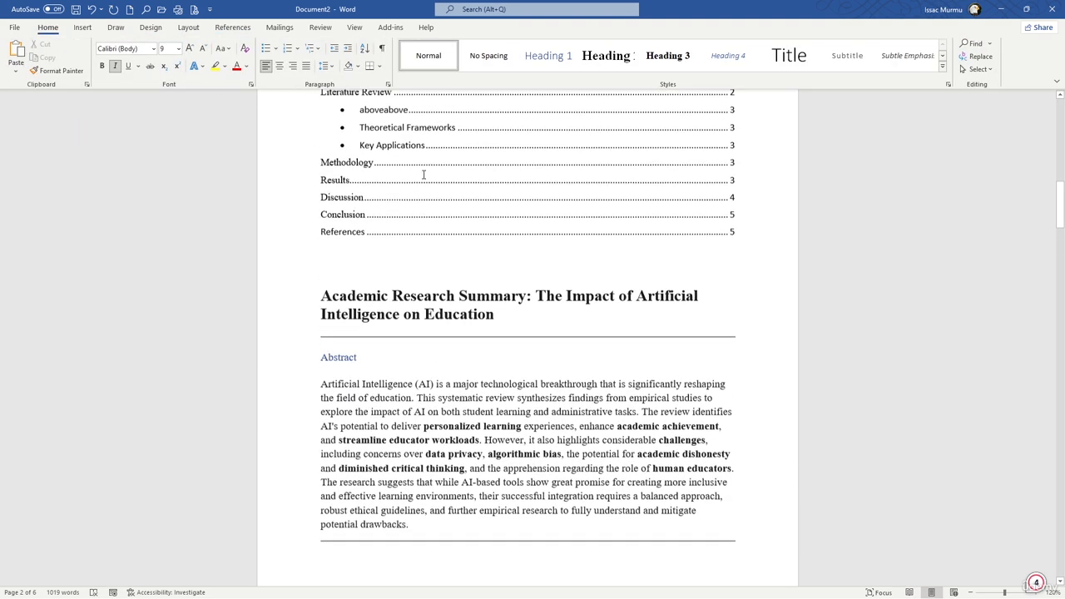
click(413, 302)
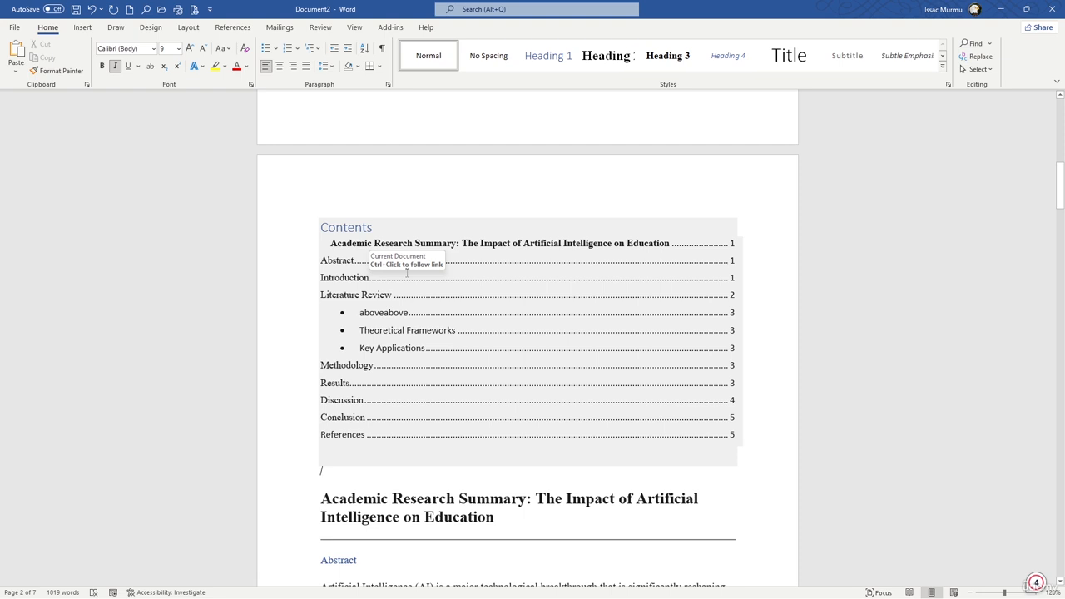
click(295, 173)
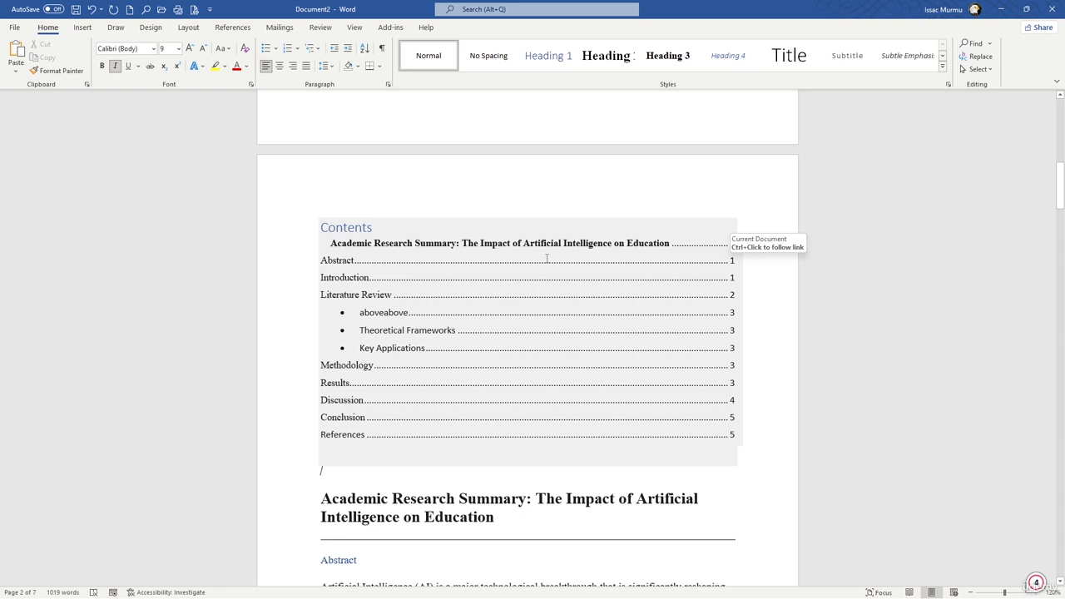
scroll(611, 290, down, 1)
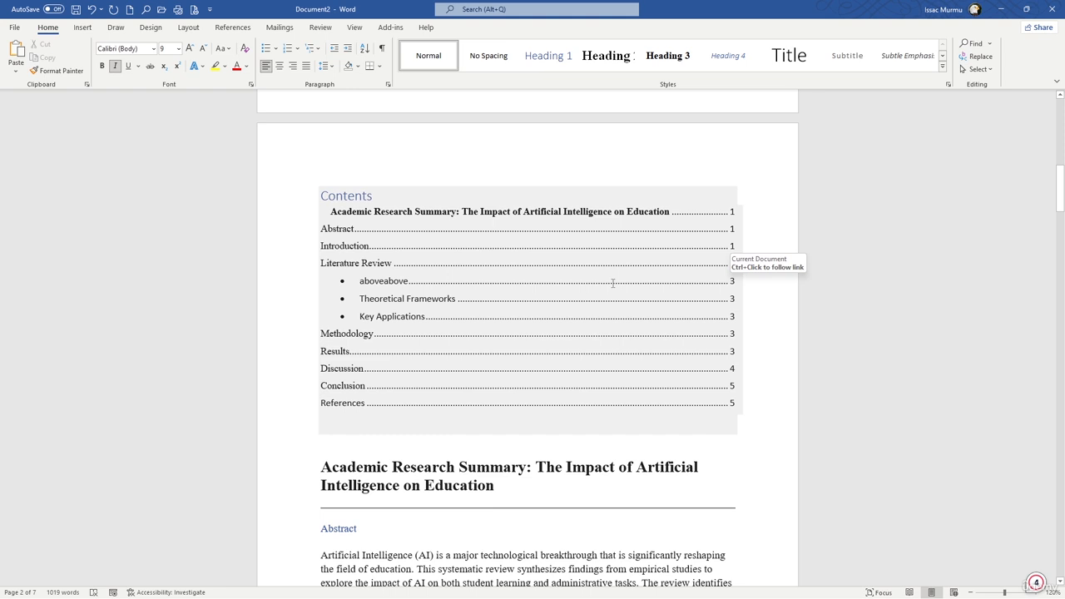
- Run the spelling and grammar check on the document and ignore the flagged aboveabove text once
scroll(671, 273, up, 3)
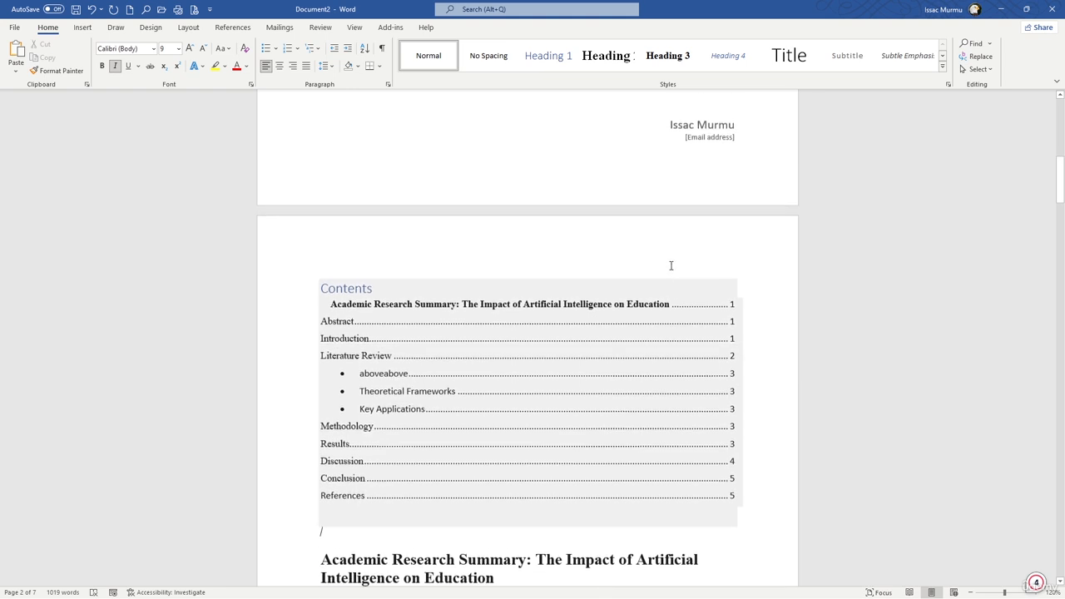
click(321, 27)
click(20, 60)
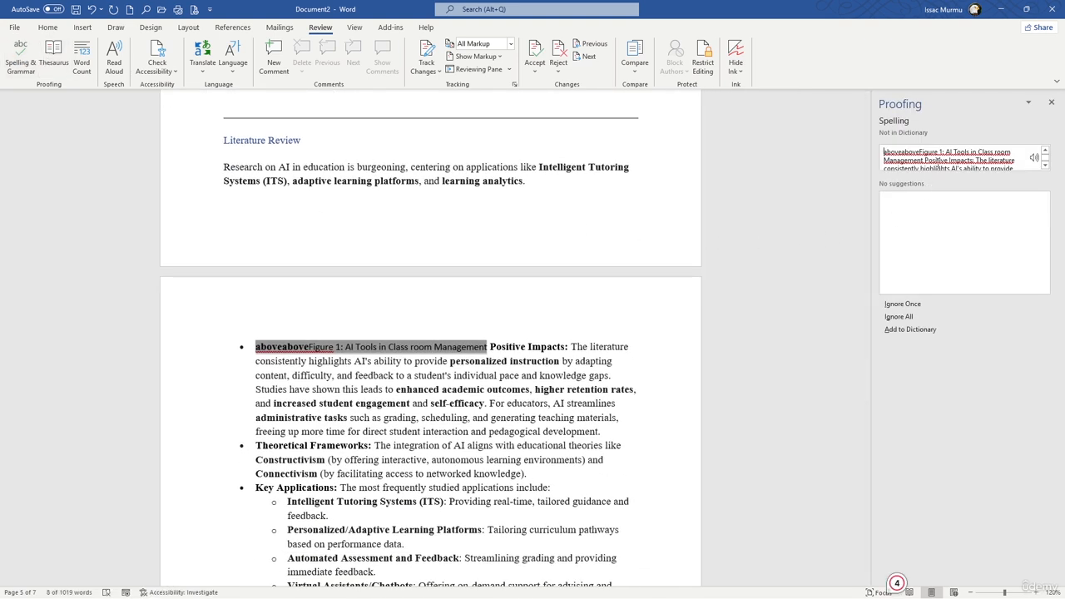
click(903, 304)
click(537, 336)
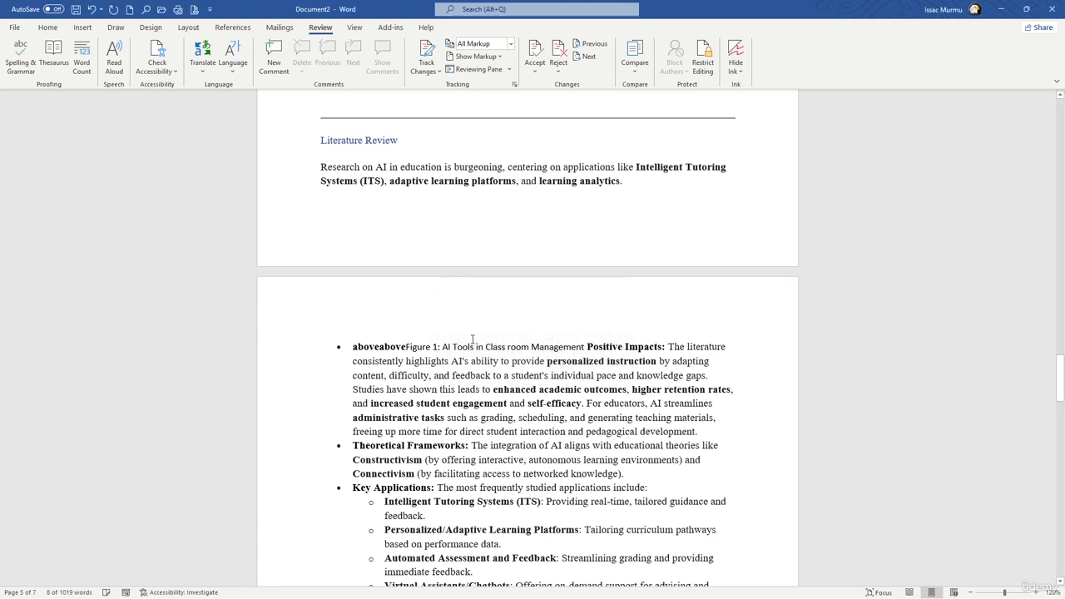
- Delete the stray aboveabove text before the Figure 1 cross-reference in the Positive Impacts bullet
click(404, 346)
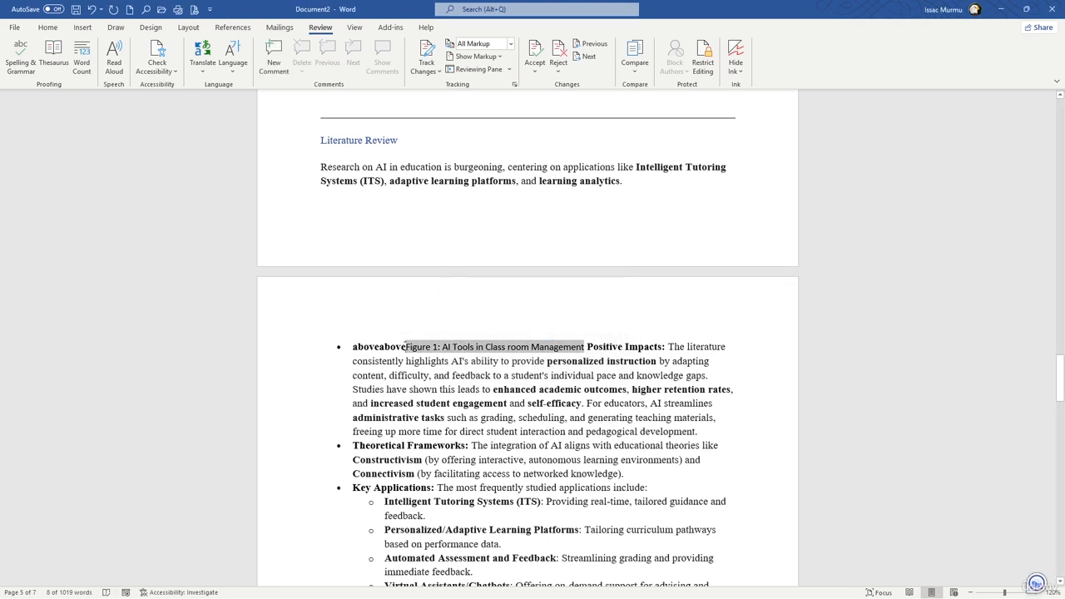
key(Left)
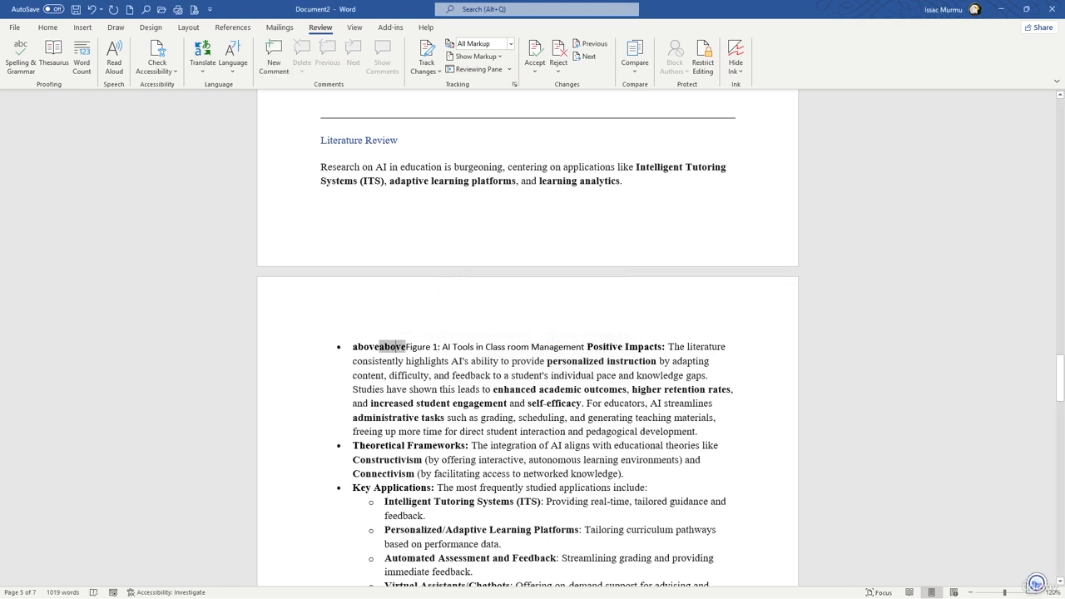
key(BackSpace)
key(BackSpace)
double_click(374, 346)
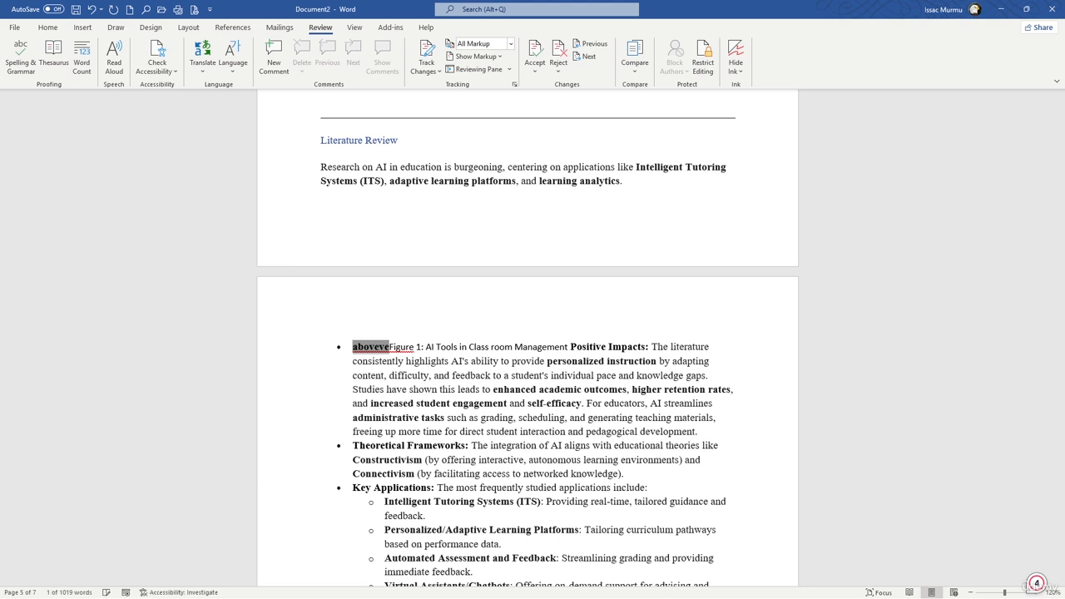
key(BackSpace)
click(443, 363)
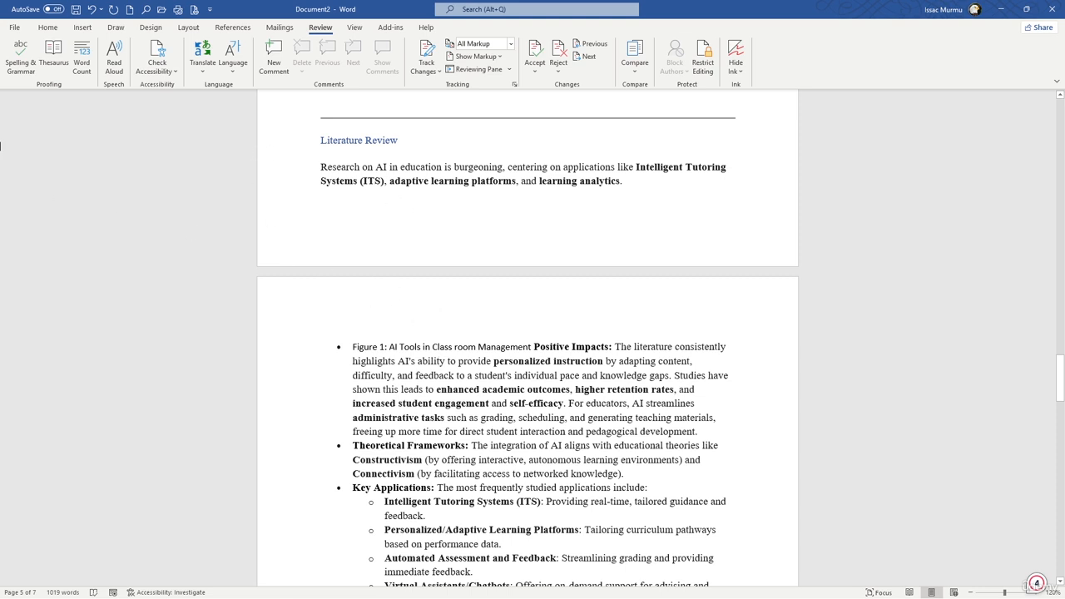
click(15, 28)
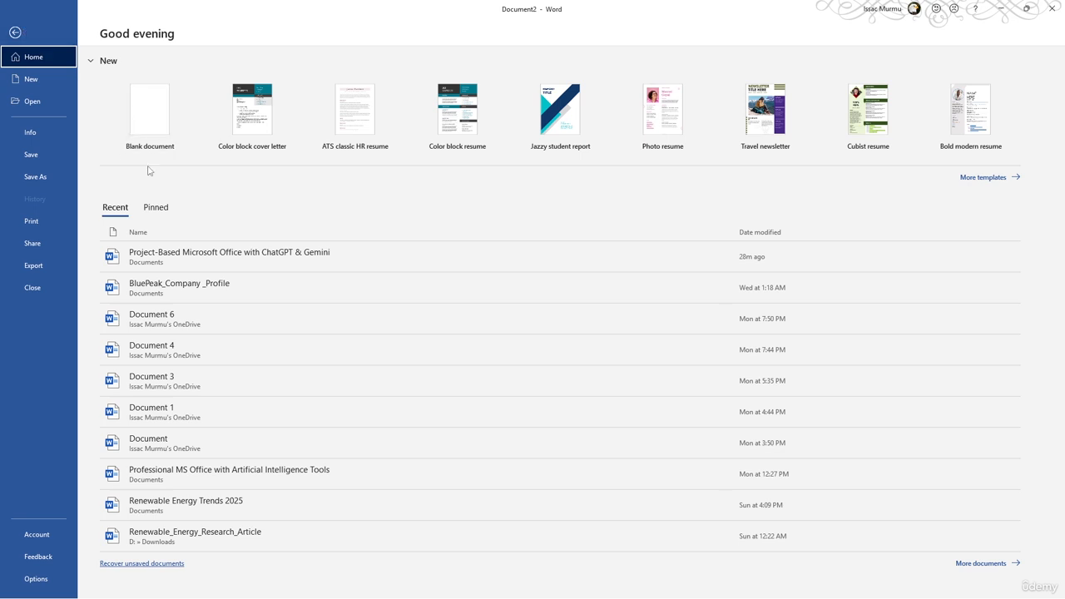
click(40, 265)
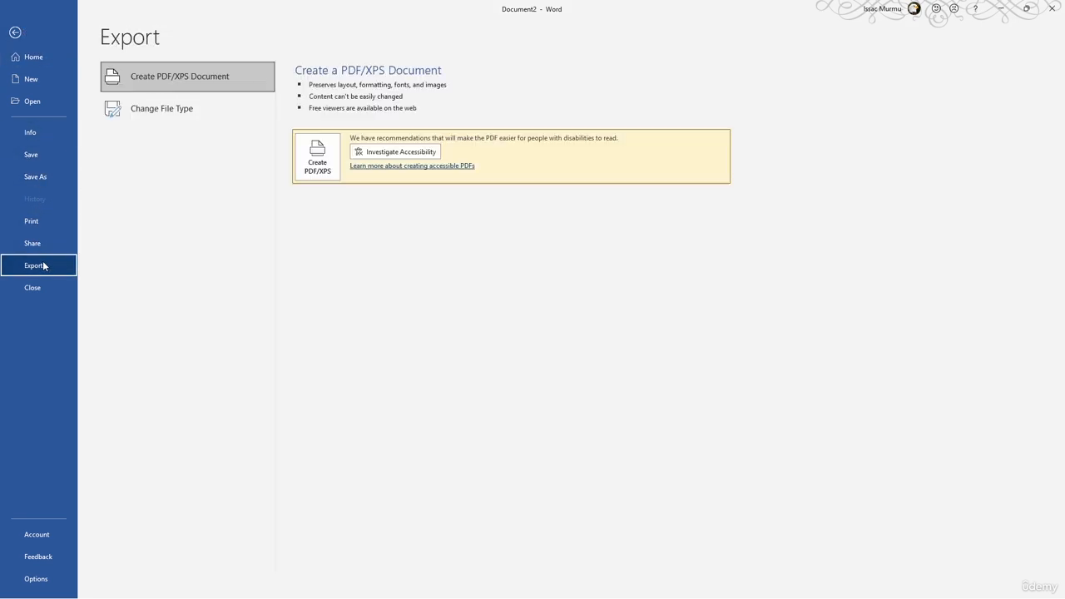
click(190, 78)
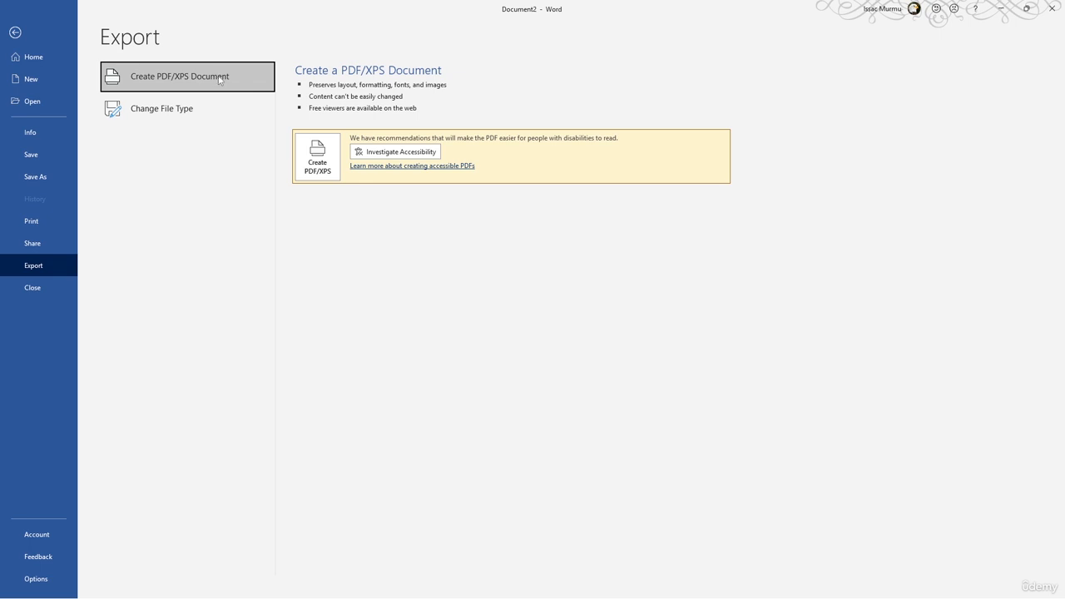
click(321, 158)
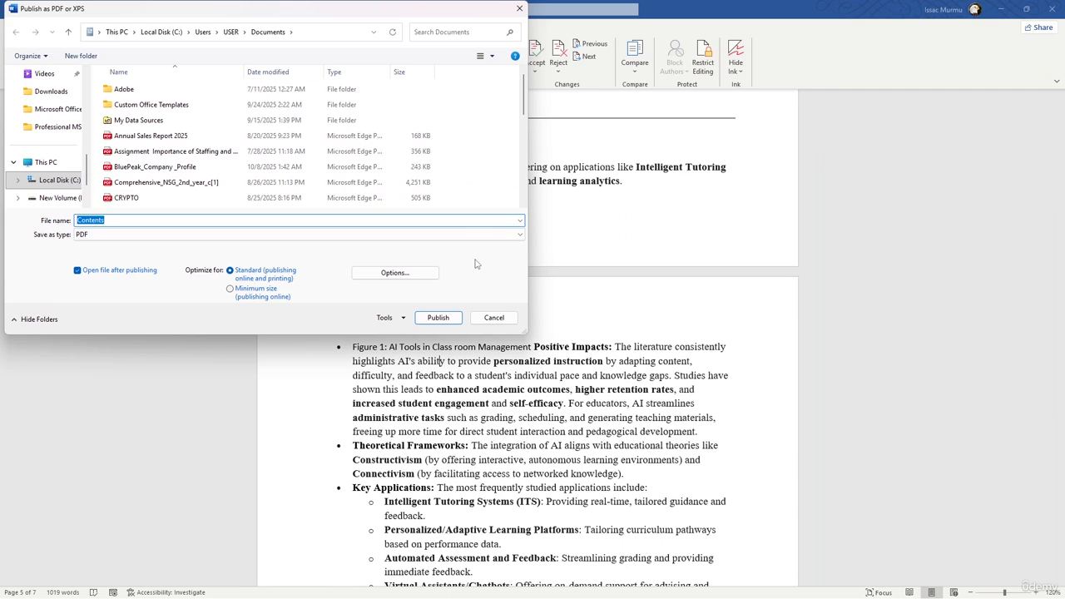
click(519, 8)
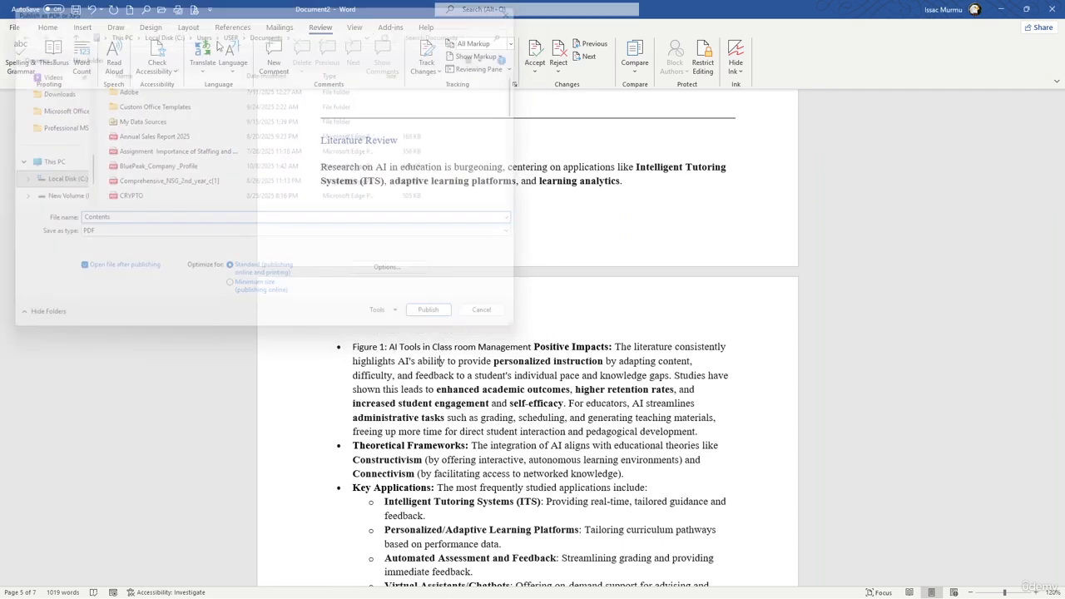
- Save a copy of the document in the Documents folder as a PDF named Impact AI
click(14, 27)
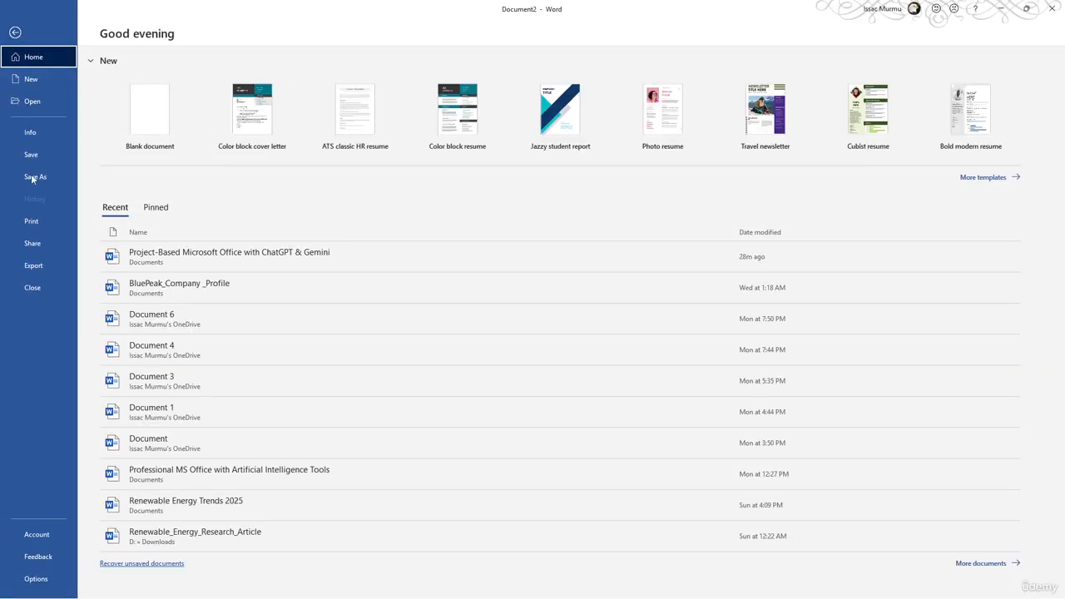
click(34, 185)
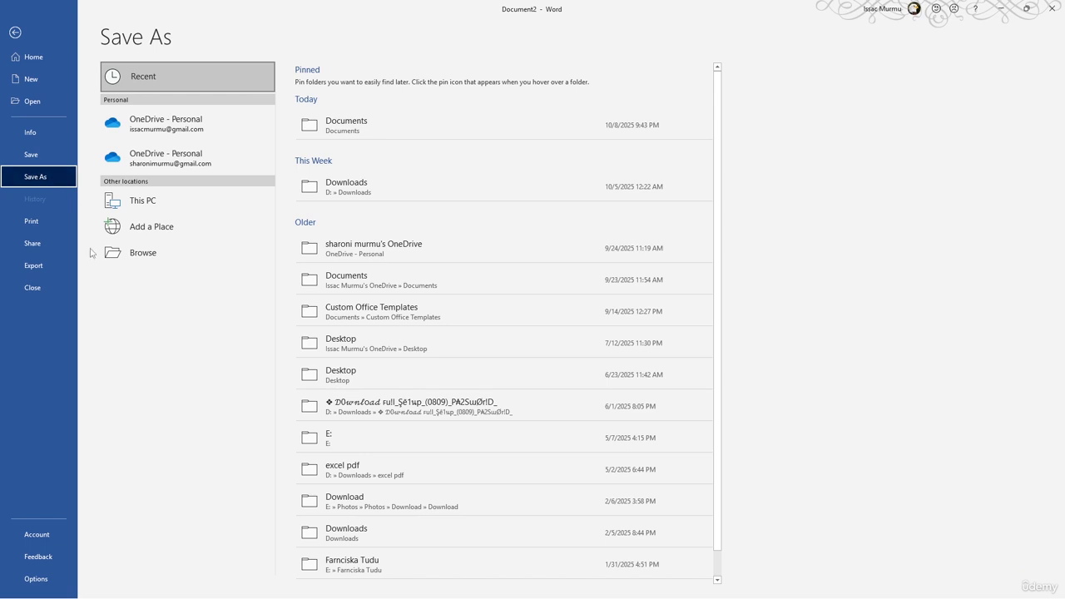
click(349, 125)
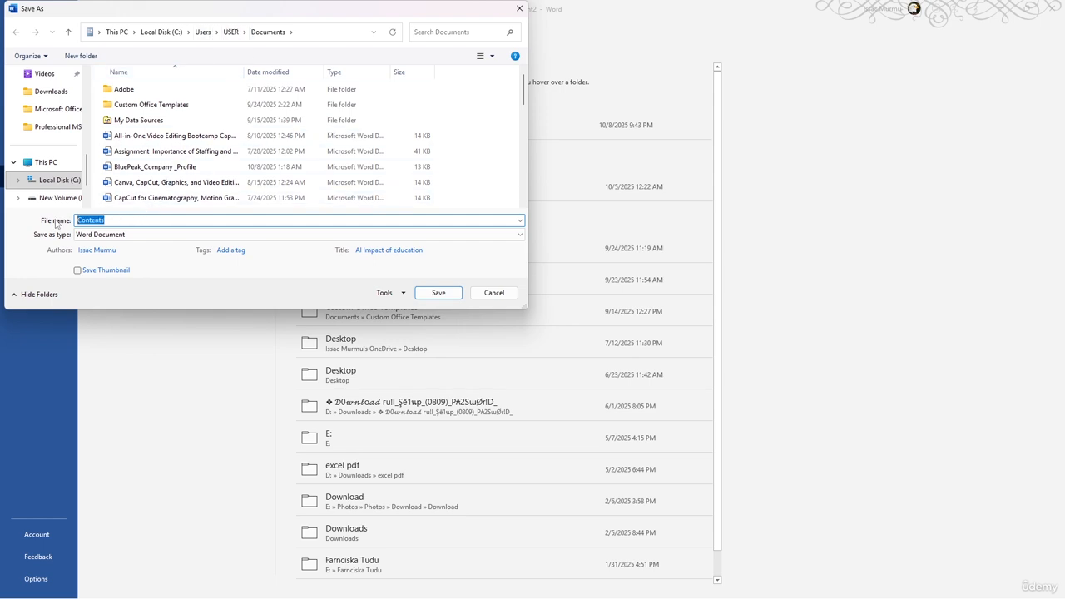
text(AI)
key(BackSpace)
key(BackSpace)
key(BackSpace)
text(Impac)
click(287, 236)
click(169, 296)
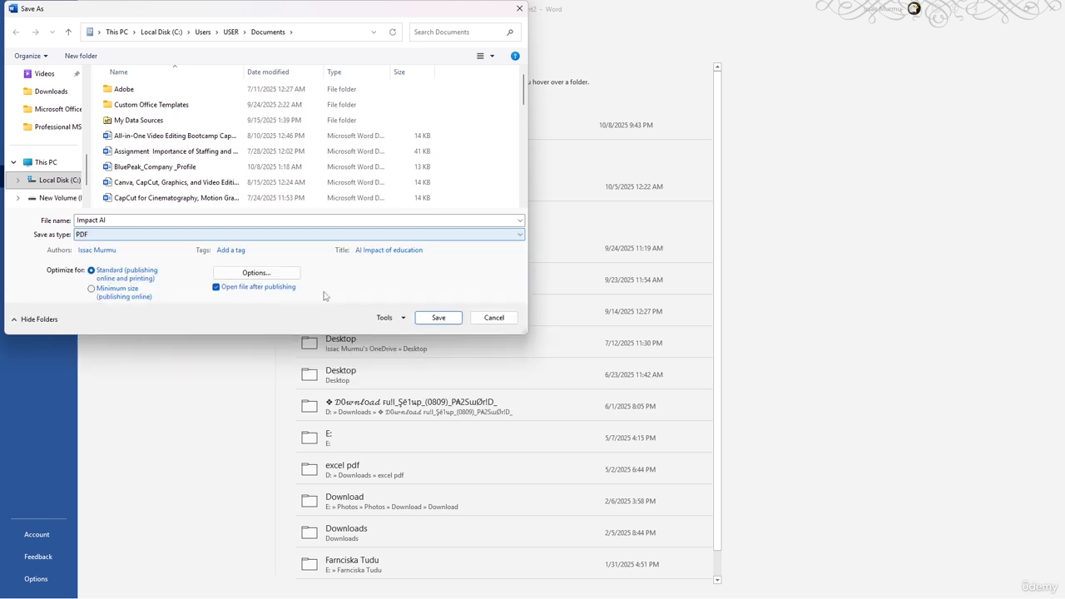
click(428, 320)
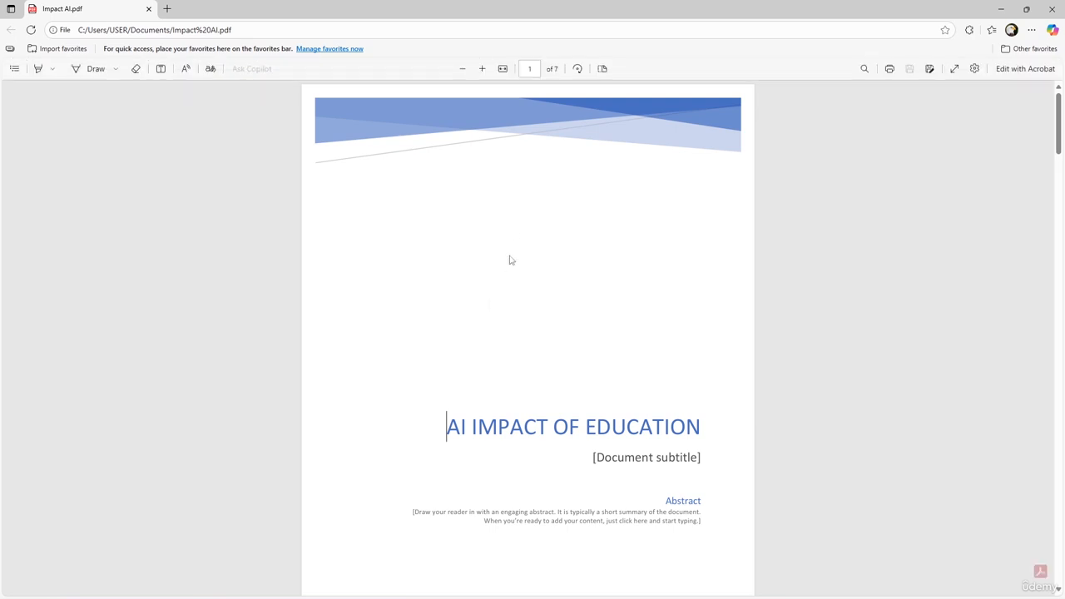
- Review the exported PDF's pages, including the cover, contents, captioned picture, Literature Review bullets and References
scroll(510, 250, down, 2)
scroll(511, 234, down, 10)
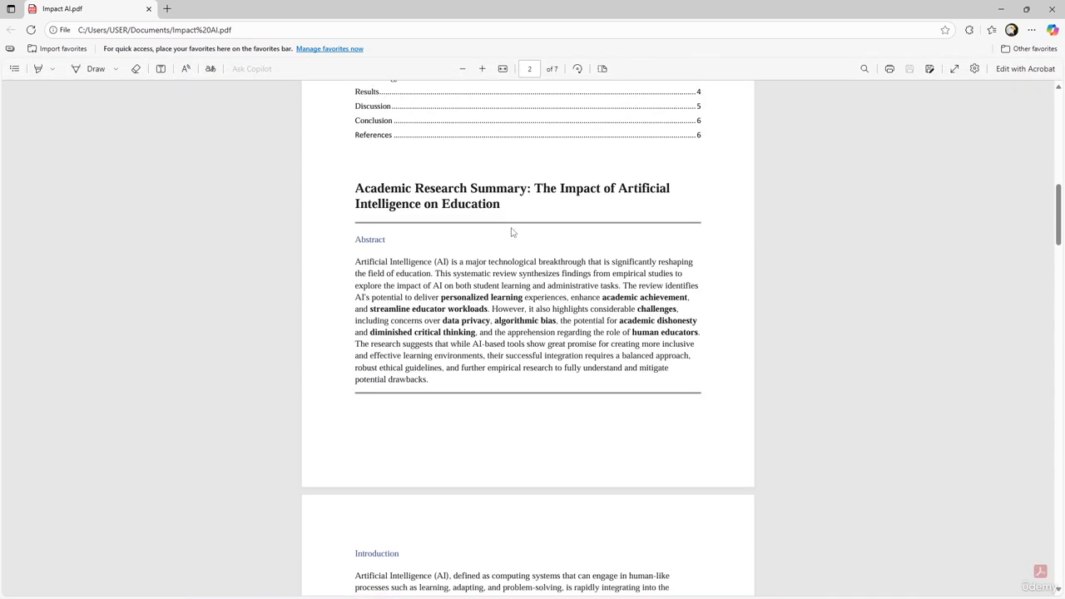
scroll(512, 234, down, 10)
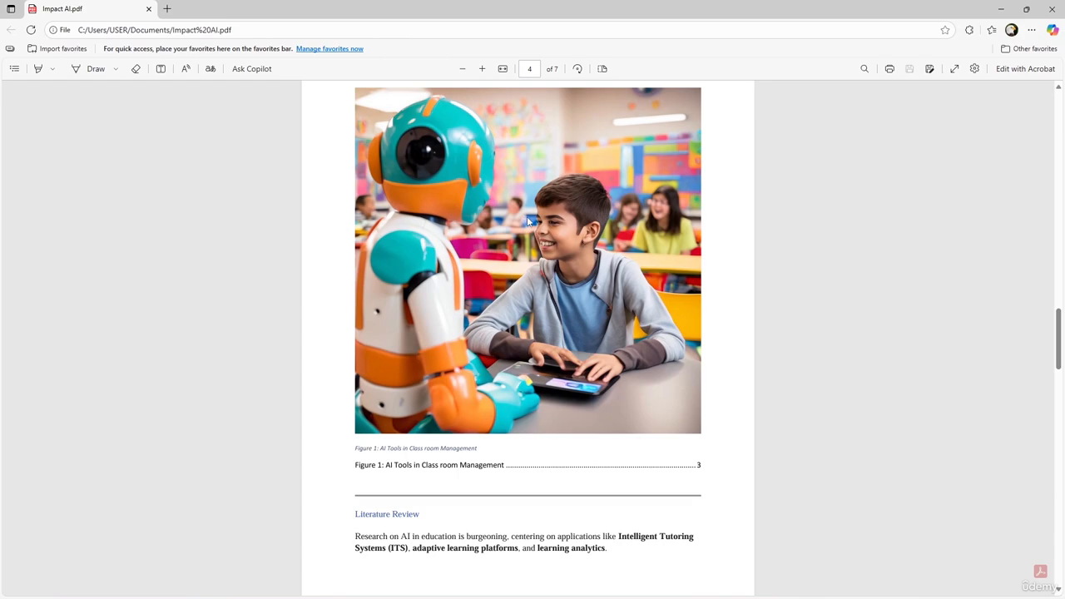
scroll(529, 223, down, 2)
scroll(609, 251, down, 15)
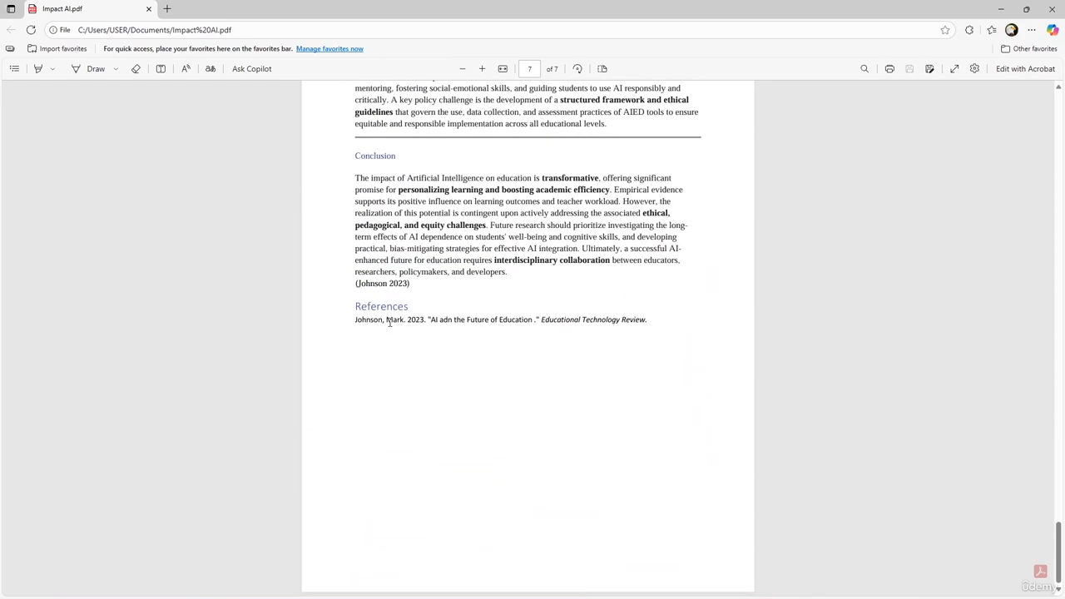
scroll(390, 322, up, 15)
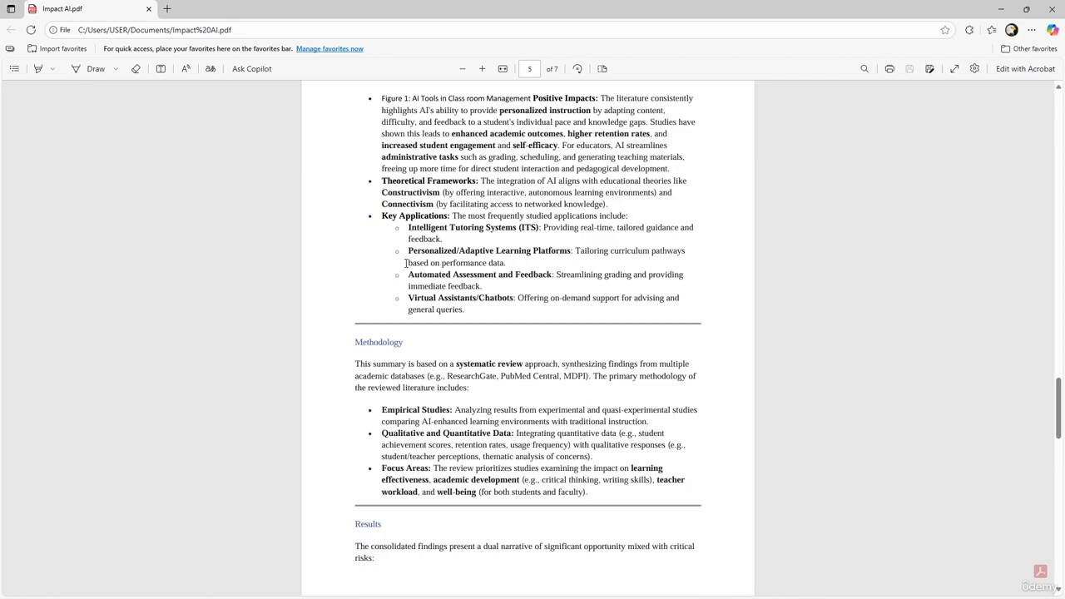
scroll(406, 263, up, 4)
scroll(400, 283, down, 6)
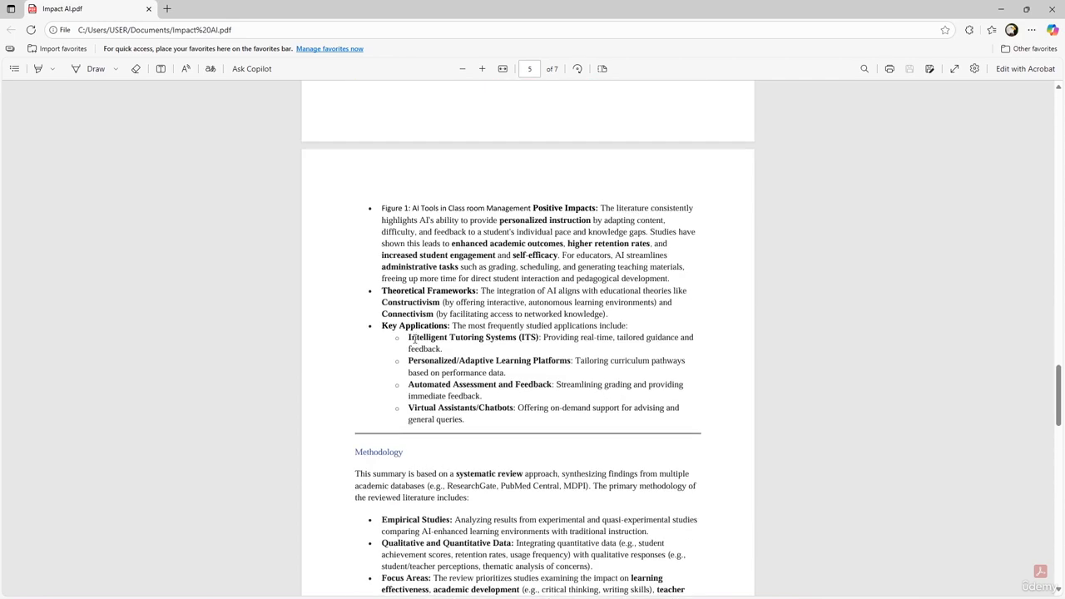
scroll(408, 241, up, 8)
scroll(408, 236, up, 11)
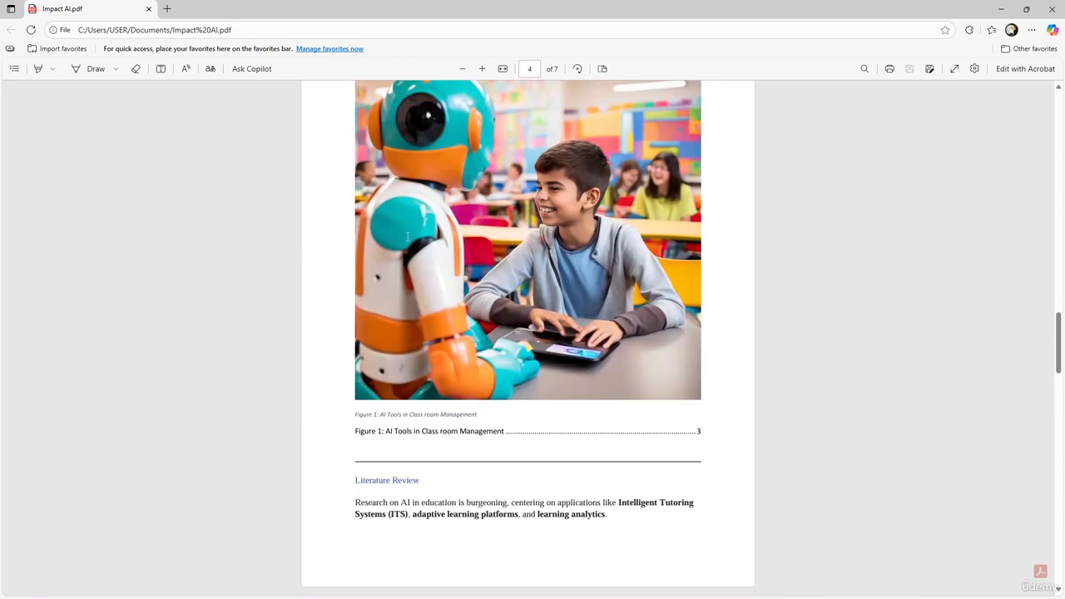
scroll(408, 236, up, 4)
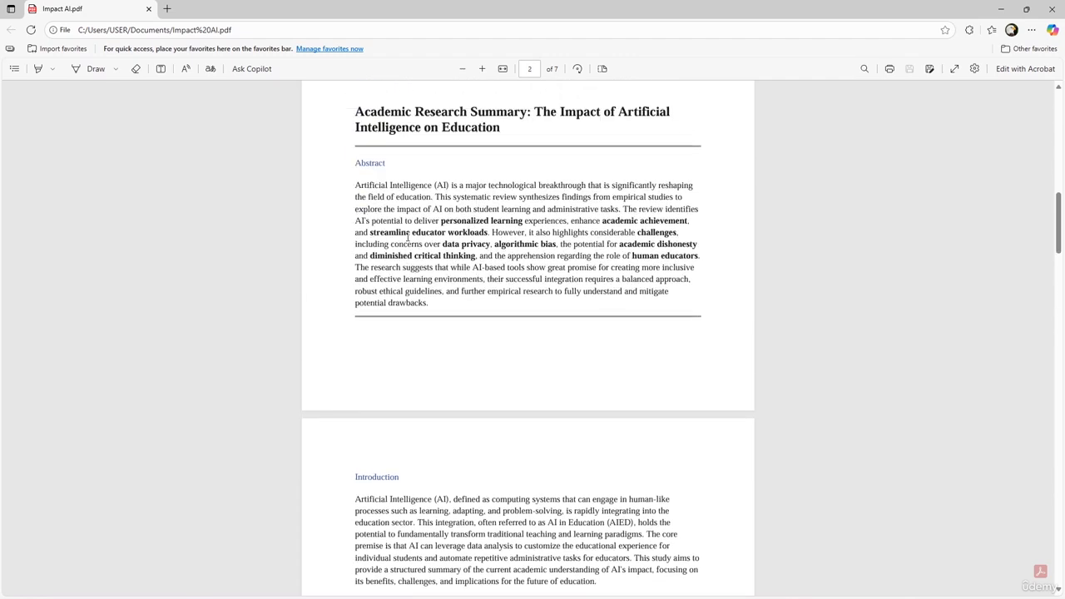
scroll(407, 236, down, 13)
scroll(437, 297, down, 5)
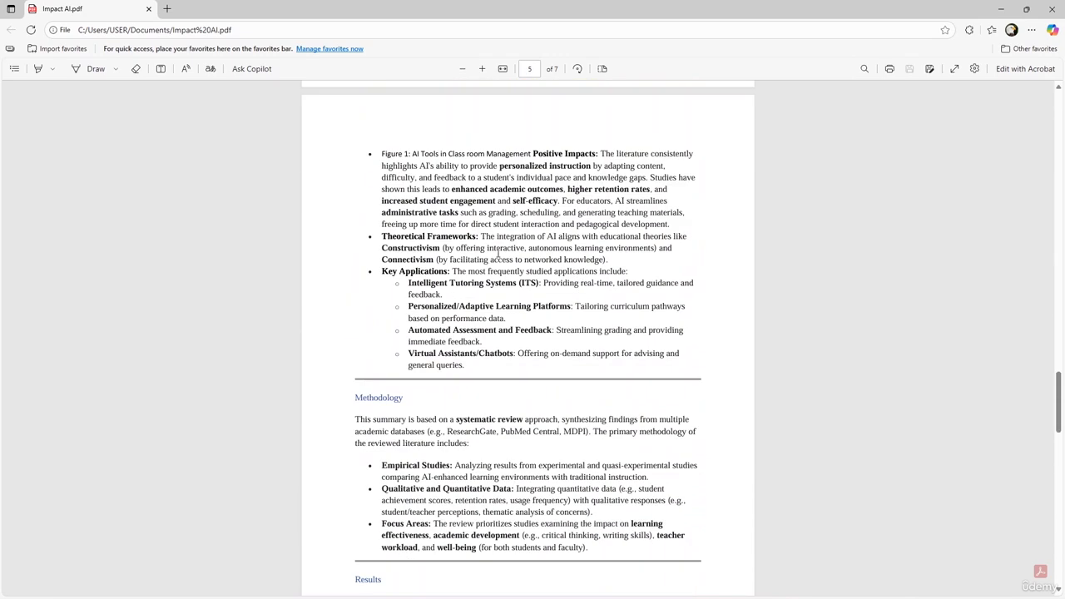
scroll(503, 158, up, 2)
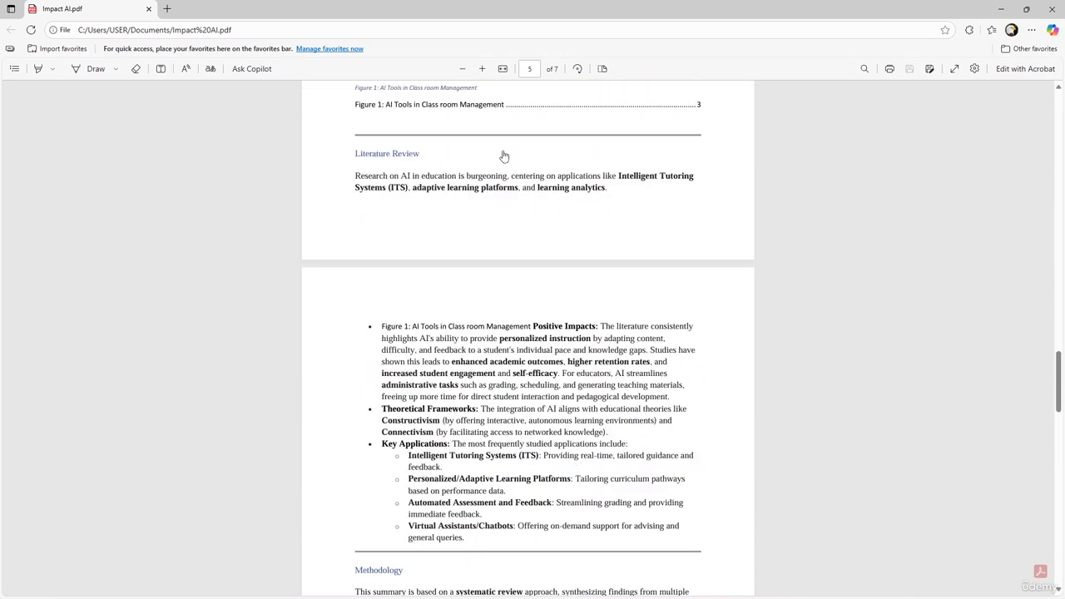
scroll(489, 146, up, 3)
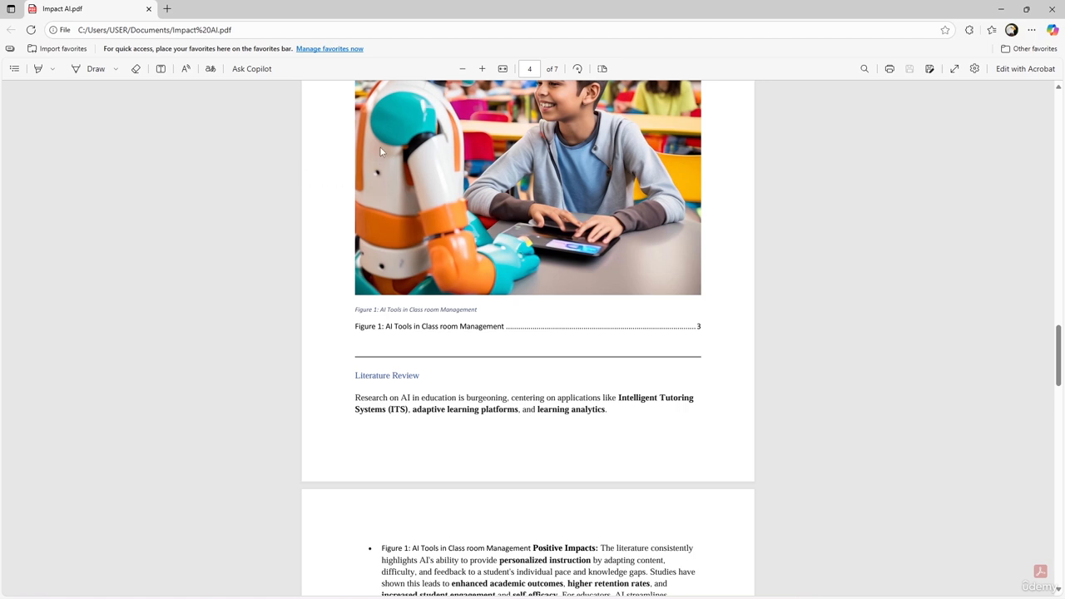
- Switch back from the PDF in Edge to the research summary document in Word
key(alt+Tab)
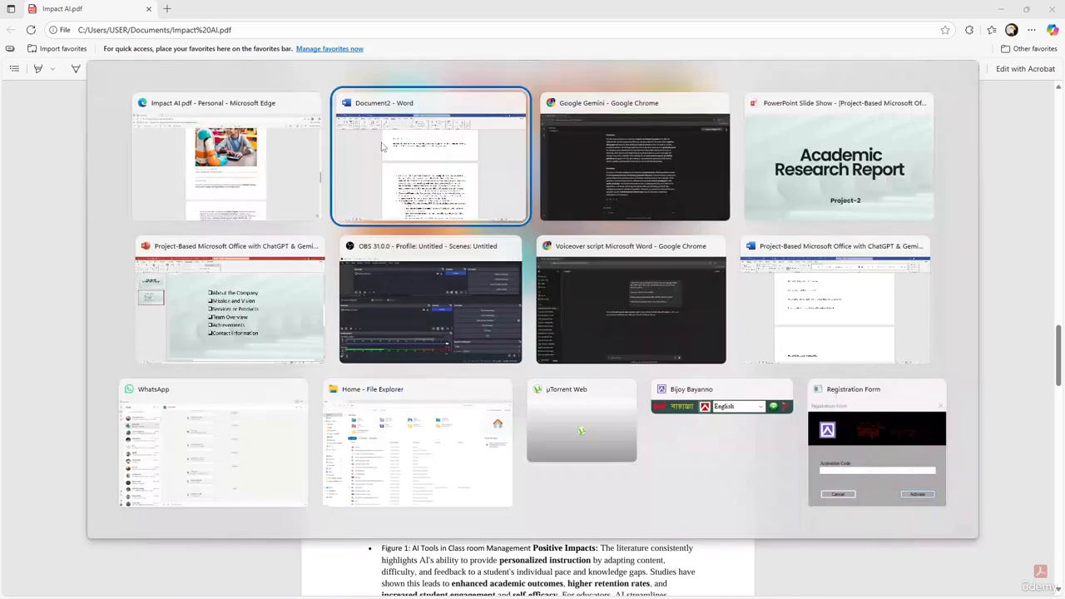
key(alt+Tab)
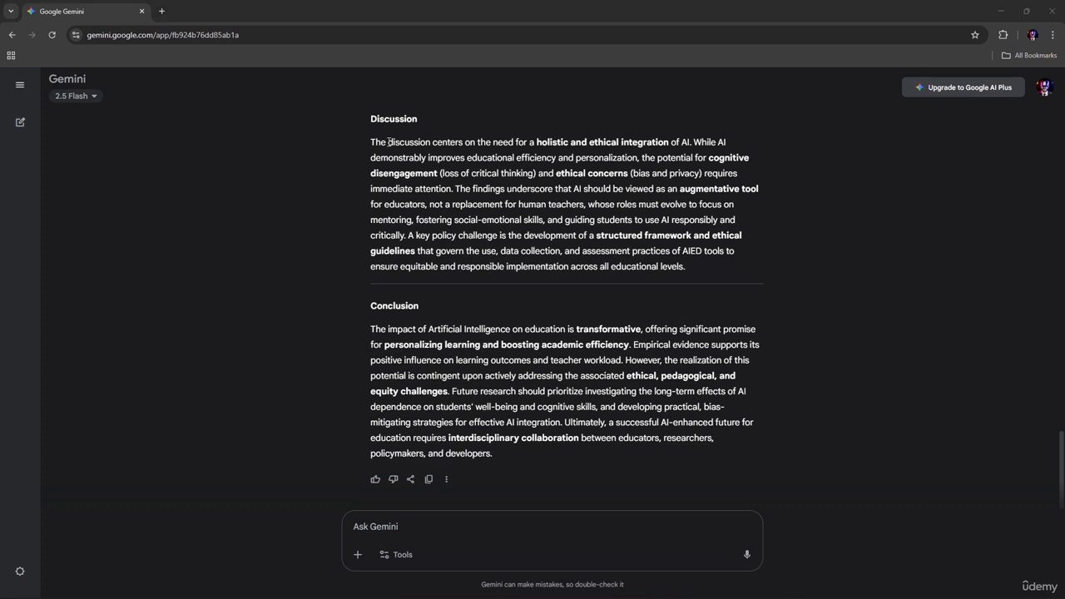
key(alt+Tab)
key(alt+Tab)
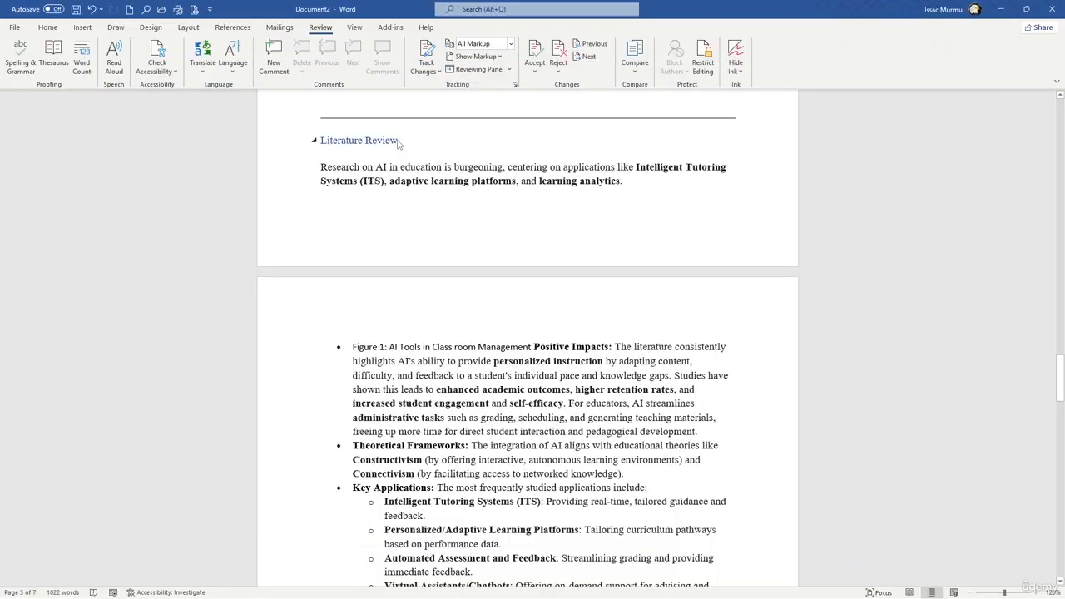